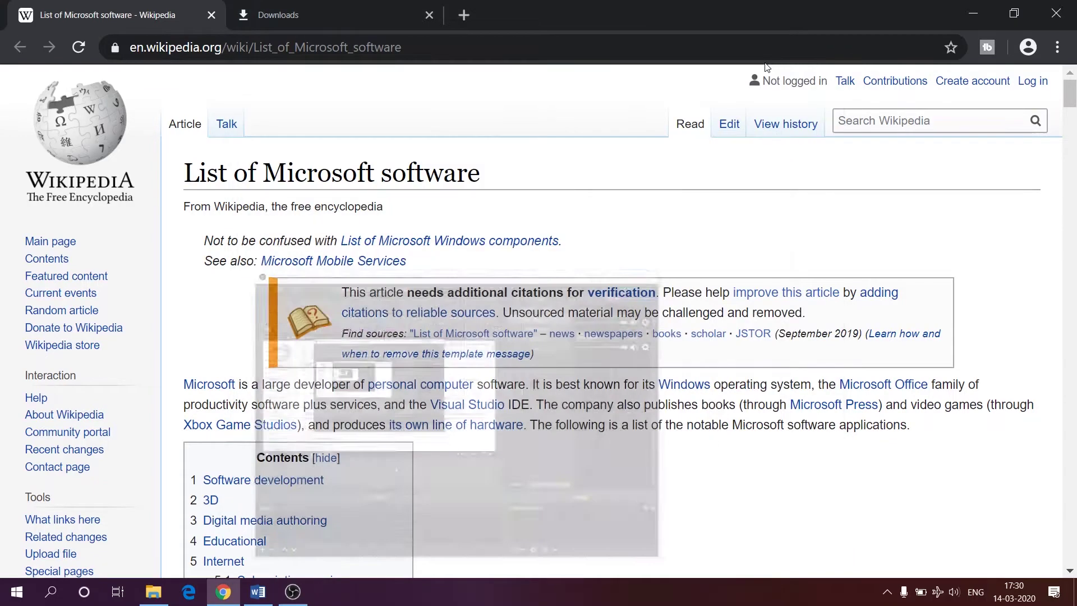
Step: Move the recording tool aside and scroll down the List of Microsoft software article
{"action": "left_click", "coordinate": [765, 64]}
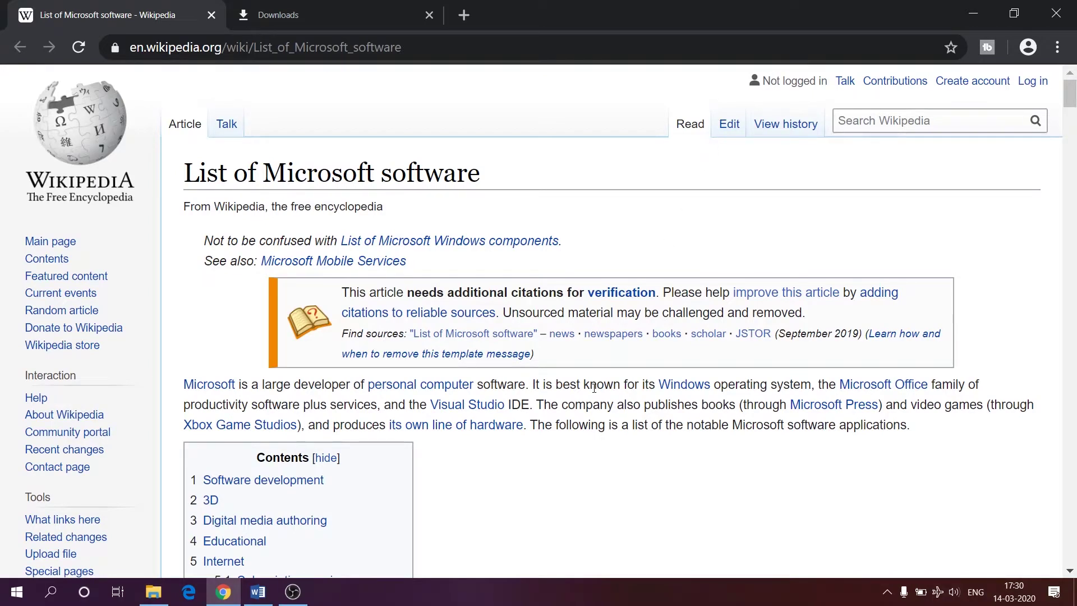
{"action": "scroll", "coordinate": [594, 390], "scroll_direction": "down", "scroll_amount": 5}
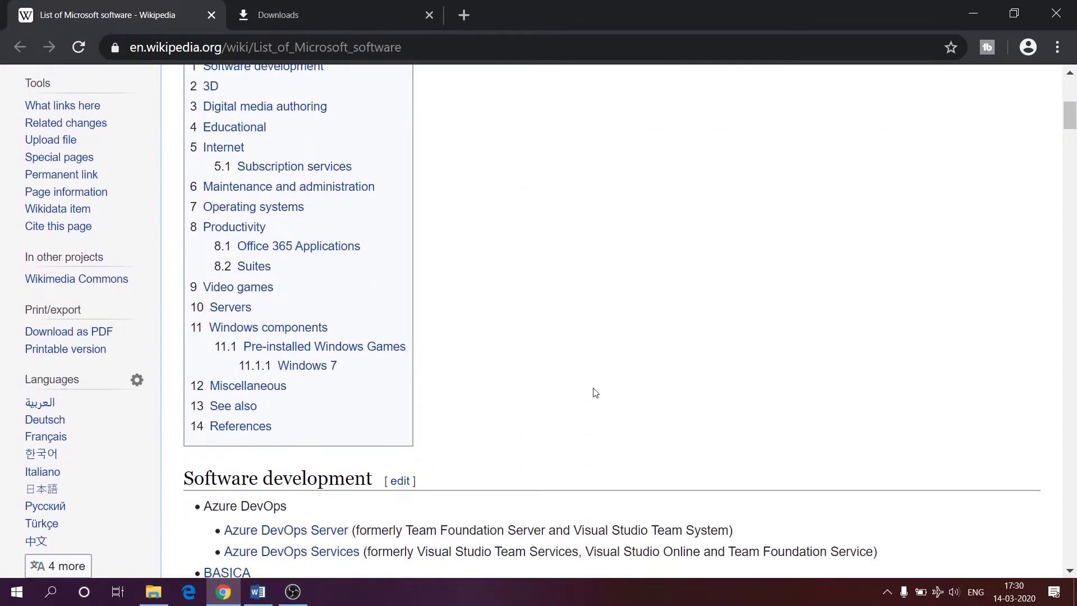
{"action": "scroll", "coordinate": [595, 393], "scroll_direction": "down", "scroll_amount": 5}
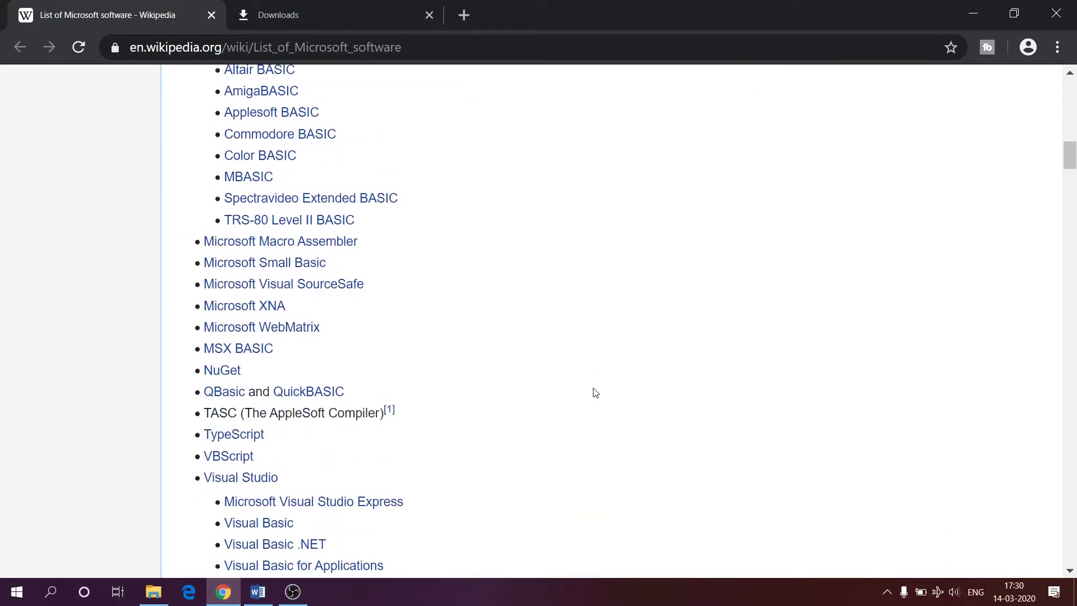
{"action": "scroll", "coordinate": [595, 392], "scroll_direction": "down", "scroll_amount": 15}
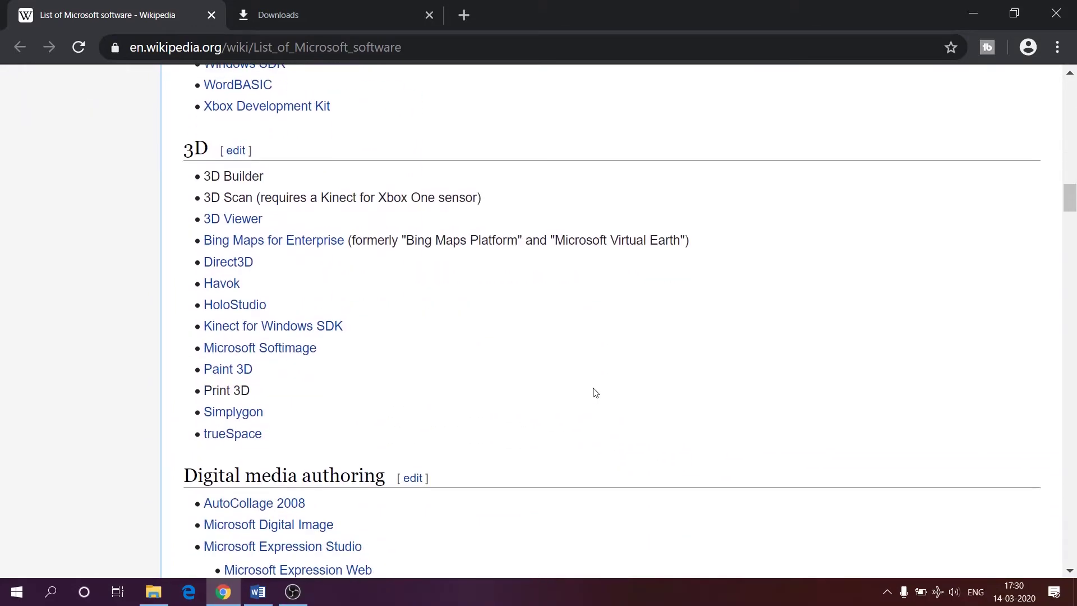
{"action": "scroll", "coordinate": [595, 392], "scroll_direction": "down", "scroll_amount": 7}
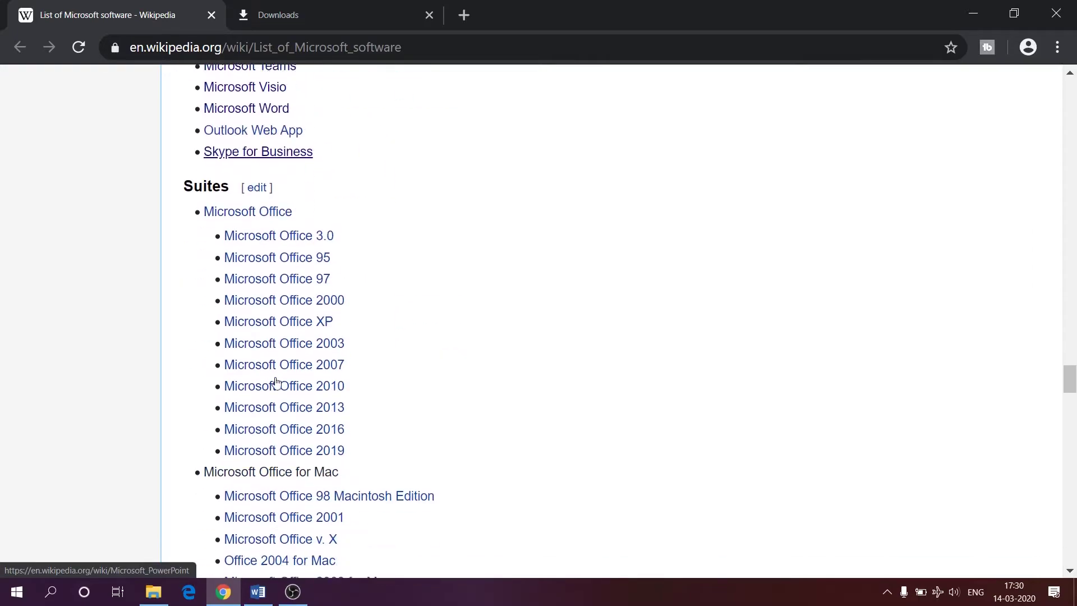
Step: Scroll back and forth until the Office 365 Applications section is in view
{"action": "scroll", "coordinate": [276, 383], "scroll_direction": "down", "scroll_amount": 5}
{"action": "scroll", "coordinate": [276, 383], "scroll_direction": "up", "scroll_amount": 12}
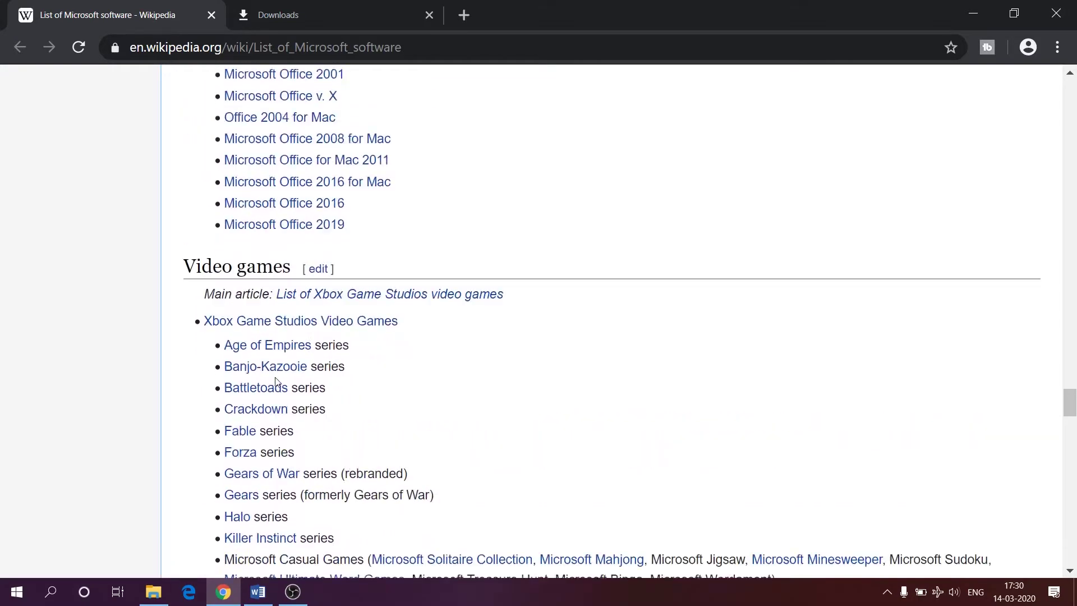
{"action": "scroll", "coordinate": [276, 383], "scroll_direction": "up", "scroll_amount": 15}
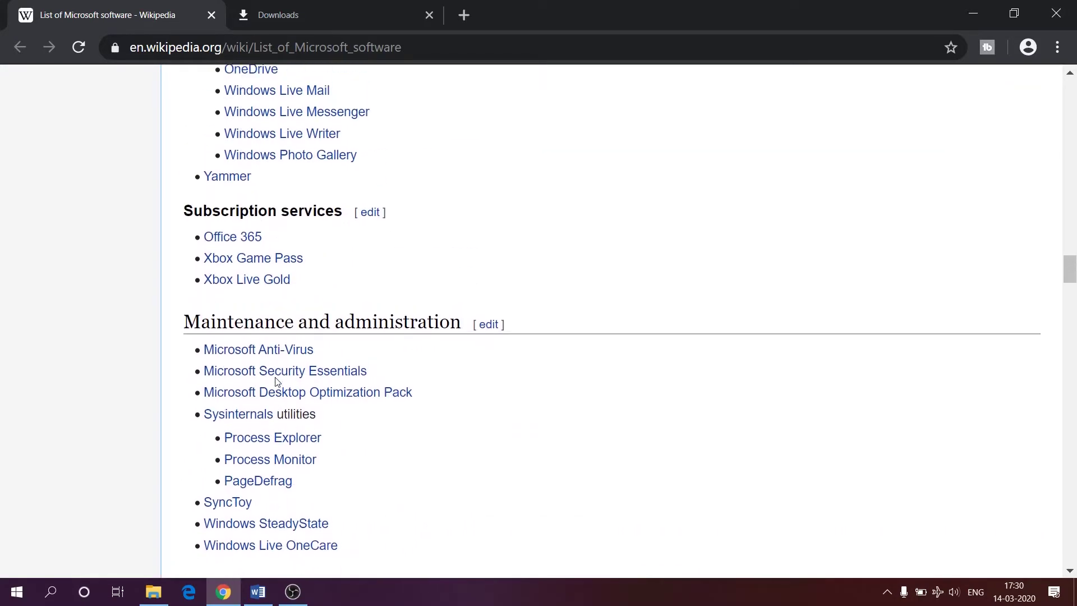
{"action": "scroll", "coordinate": [277, 382], "scroll_direction": "up", "scroll_amount": 3}
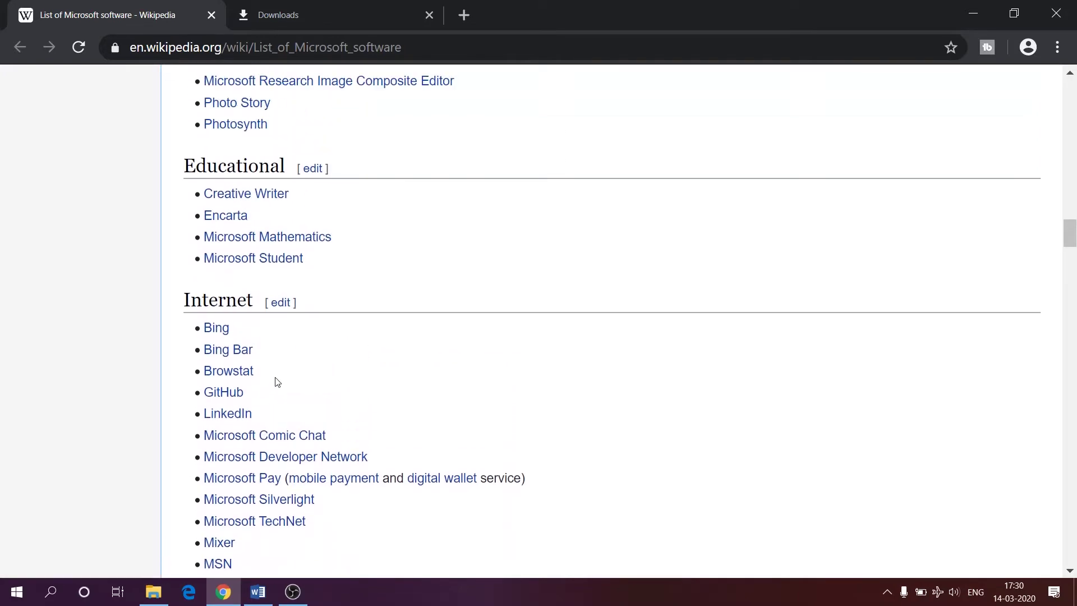
{"action": "scroll", "coordinate": [277, 383], "scroll_direction": "down", "scroll_amount": 3}
{"action": "scroll", "coordinate": [277, 383], "scroll_direction": "down", "scroll_amount": 5}
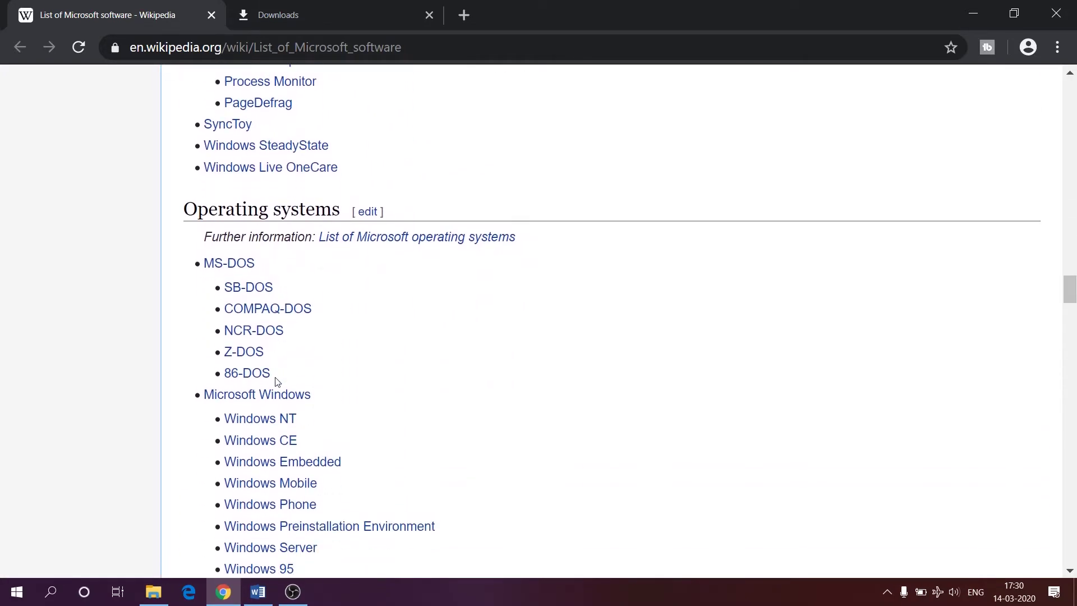
{"action": "scroll", "coordinate": [277, 382], "scroll_direction": "down", "scroll_amount": 2}
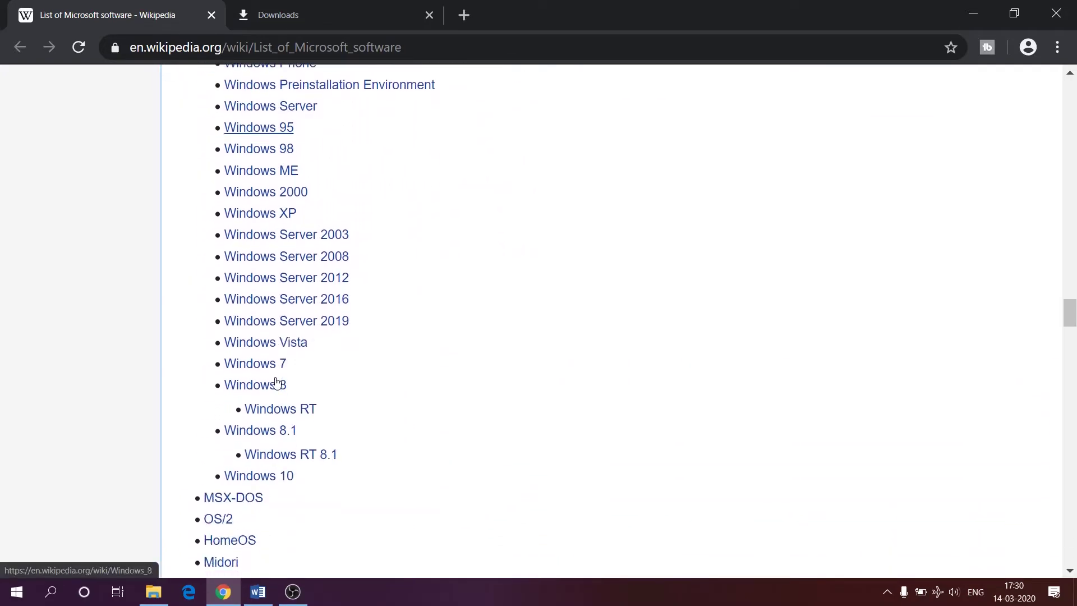
{"action": "scroll", "coordinate": [276, 382], "scroll_direction": "down", "scroll_amount": 9}
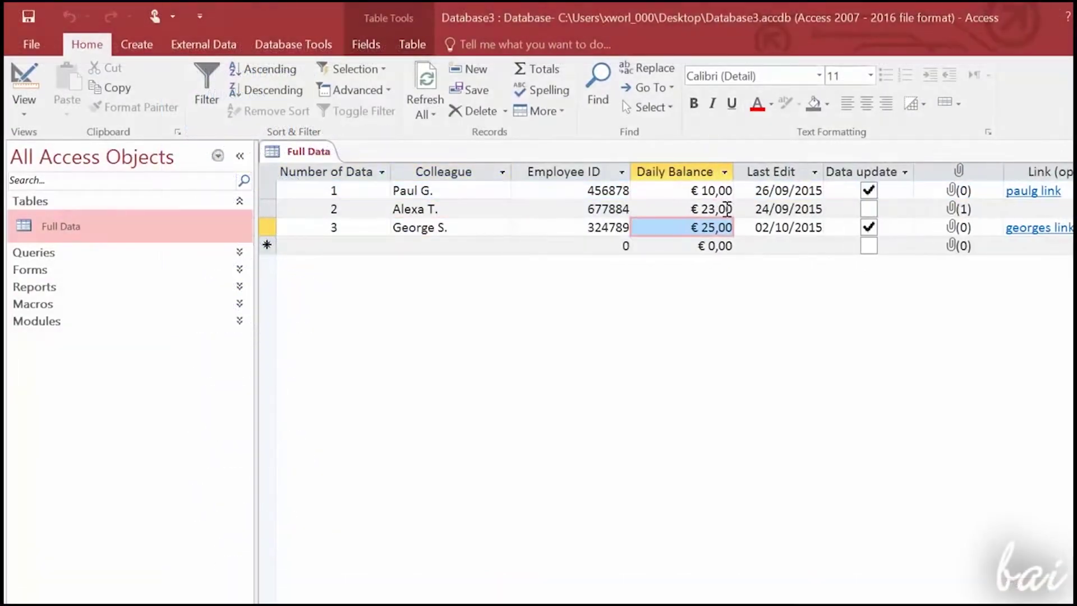
Step: Move to record 3's Employee ID in Full Data, then create a new blank desktop database
{"action": "key", "text": "Left"}
{"action": "key", "text": "Left"}
{"action": "key", "text": "Down"}
{"action": "key", "text": "Down"}
{"action": "key", "text": "Right"}
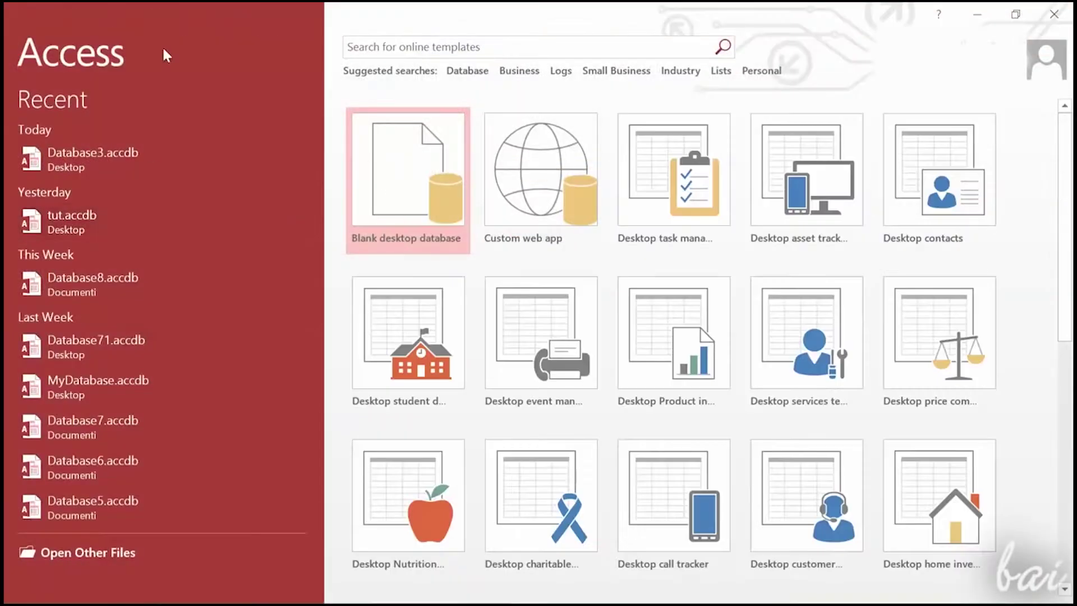
{"action": "left_click", "coordinate": [422, 187]}
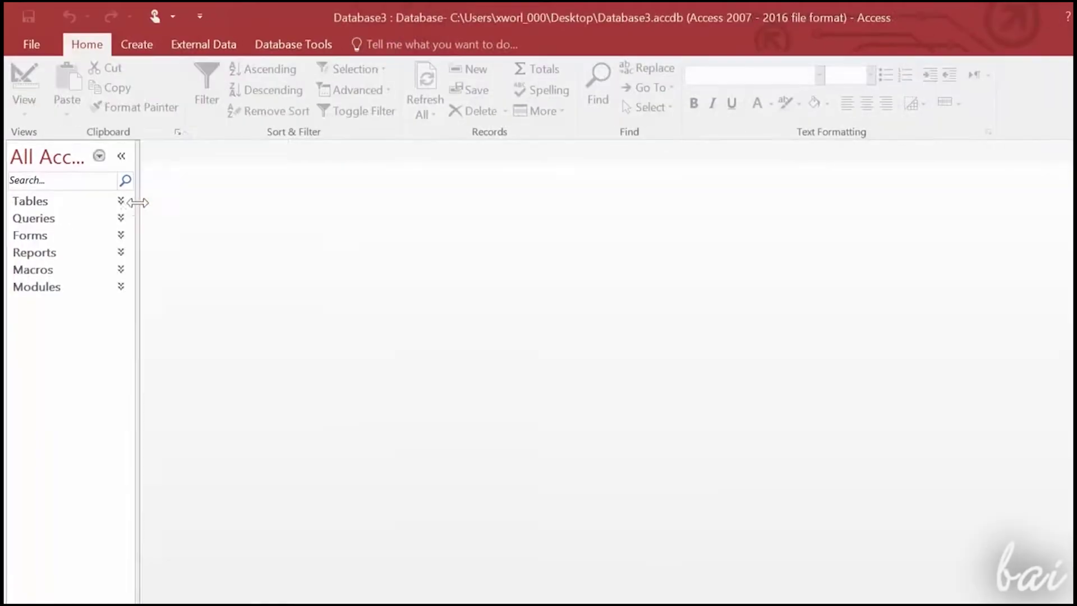
{"action": "left_click", "coordinate": [240, 202]}
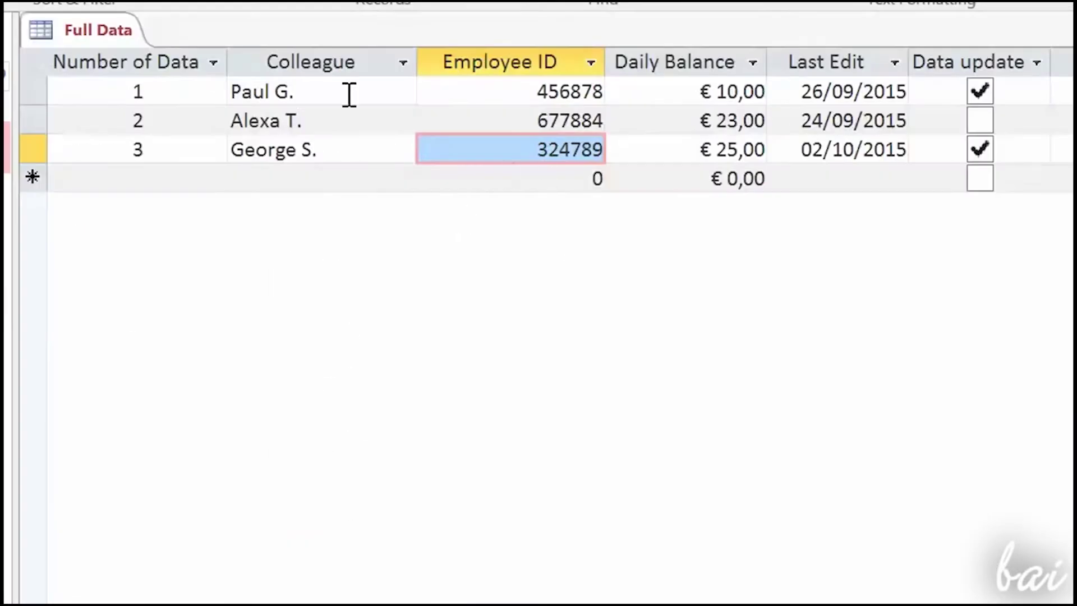
Step: Select the Number of Data, Employee ID, Daily Balance and Data update columns, then records 1–3
{"action": "left_click", "coordinate": [155, 50]}
{"action": "left_click", "coordinate": [523, 63]}
{"action": "left_click", "coordinate": [690, 61]}
{"action": "left_click", "coordinate": [991, 59]}
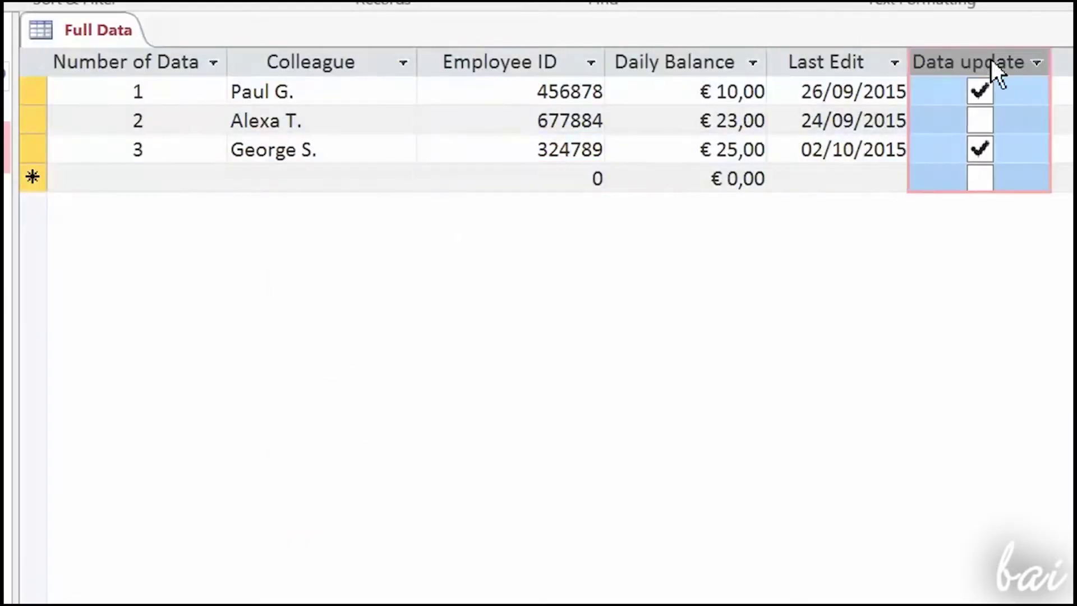
{"action": "left_click", "coordinate": [33, 92]}
{"action": "left_click", "coordinate": [34, 120]}
{"action": "left_click", "coordinate": [35, 150]}
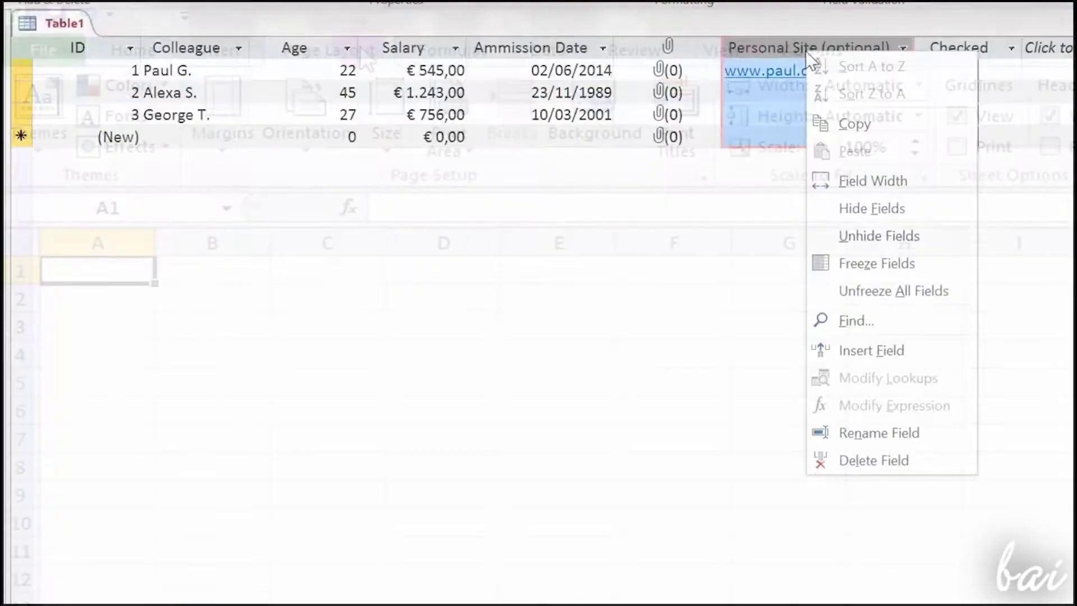
Step: Browse the Data, Review and View ribbon tabs, then return to Home
{"action": "left_click", "coordinate": [539, 54]}
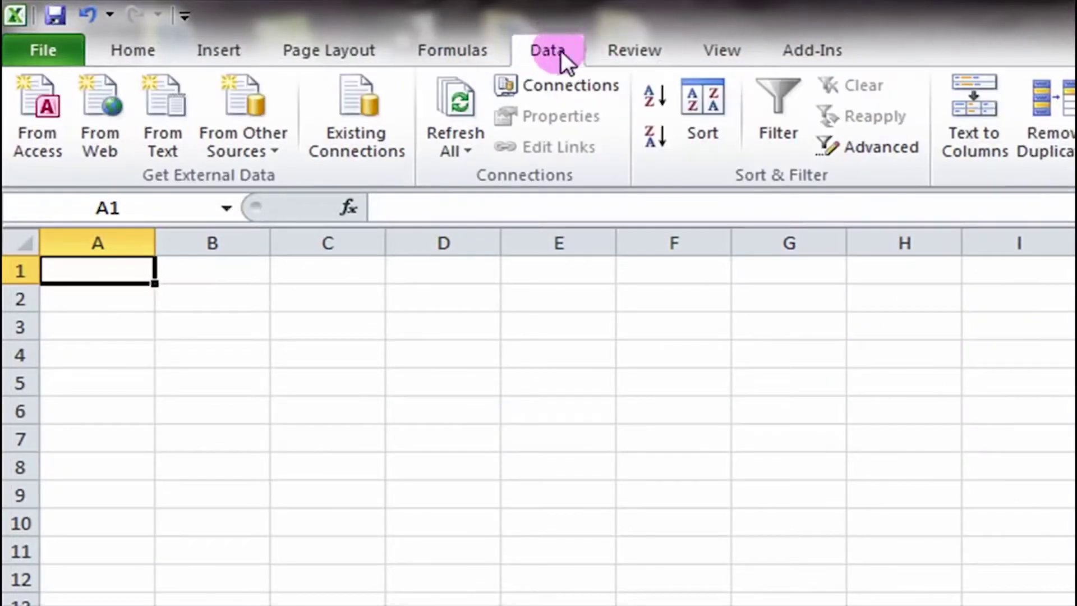
{"action": "left_click", "coordinate": [643, 53]}
{"action": "left_click", "coordinate": [716, 51]}
{"action": "left_click", "coordinate": [116, 46]}
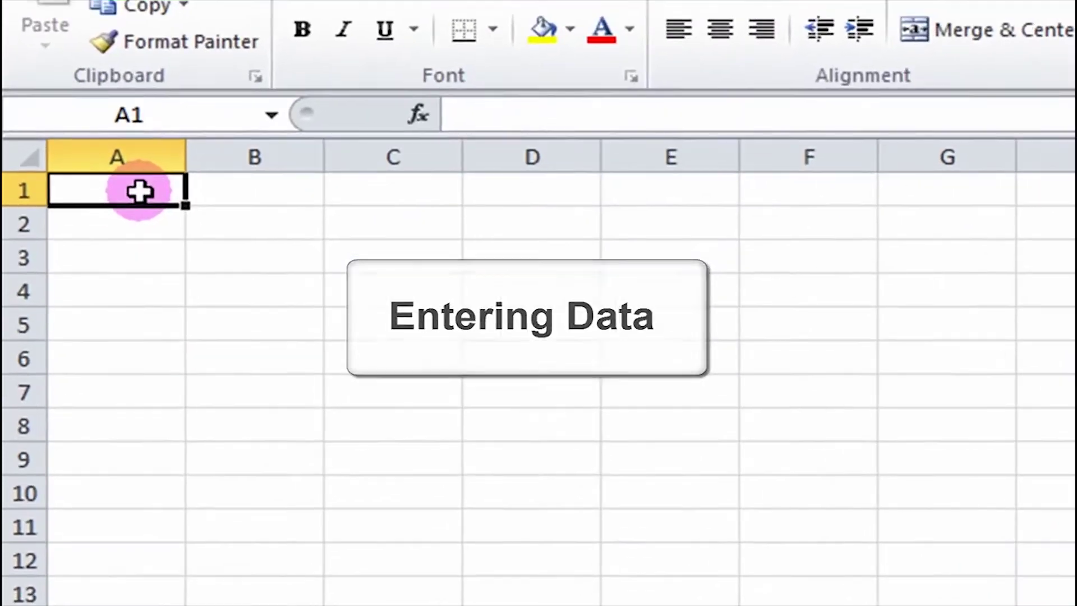
Step: Enter headings Product, Cost, Price, Profit, Units Projected, Total Sales, Total Profit across A1:G1
{"action": "type", "text": "Product"}
{"action": "key", "text": "Tab"}
{"action": "type", "text": "Cost"}
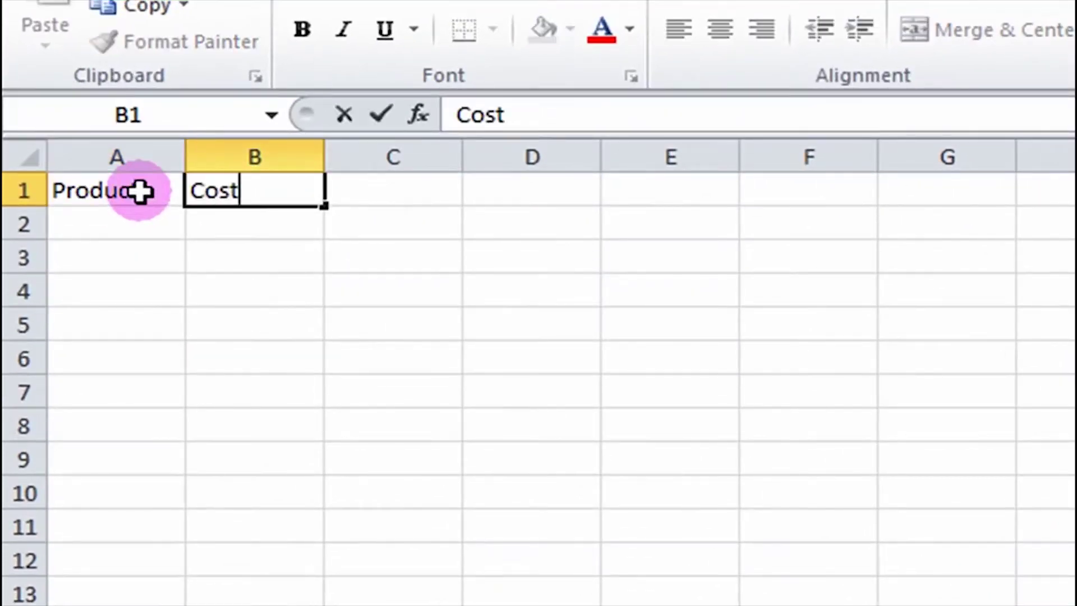
{"action": "key", "text": "Tab"}
{"action": "type", "text": "Price"}
{"action": "key", "text": "Tab"}
{"action": "type", "text": "Profit"}
{"action": "key", "text": "Tab"}
{"action": "type", "text": "Units Projected"}
{"action": "key", "text": "Tab"}
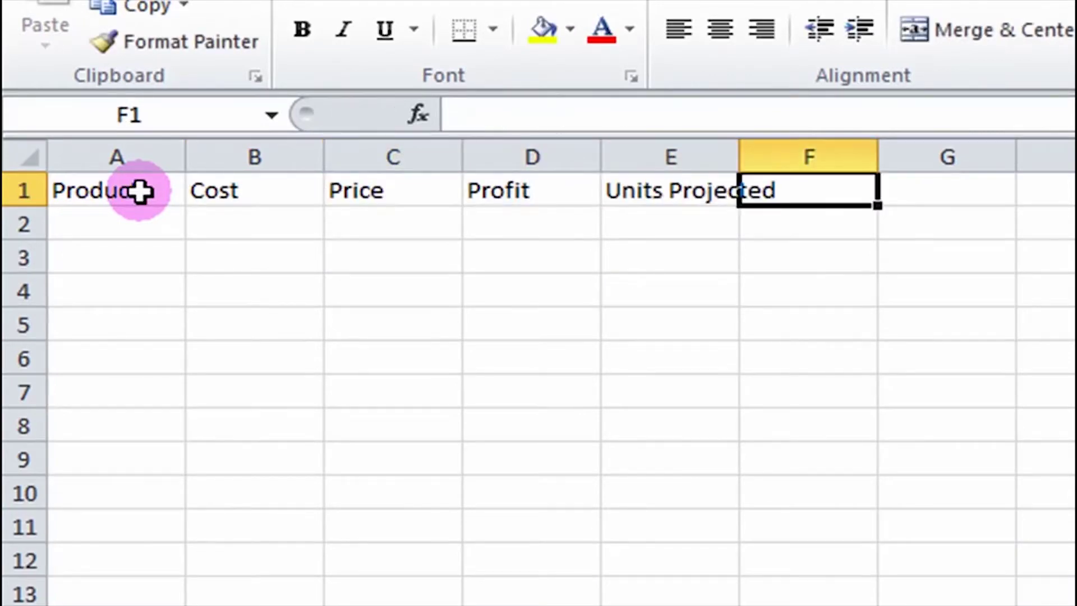
{"action": "type", "text": "Total Sales"}
{"action": "key", "text": "Tab"}
{"action": "type", "text": "Toto"}
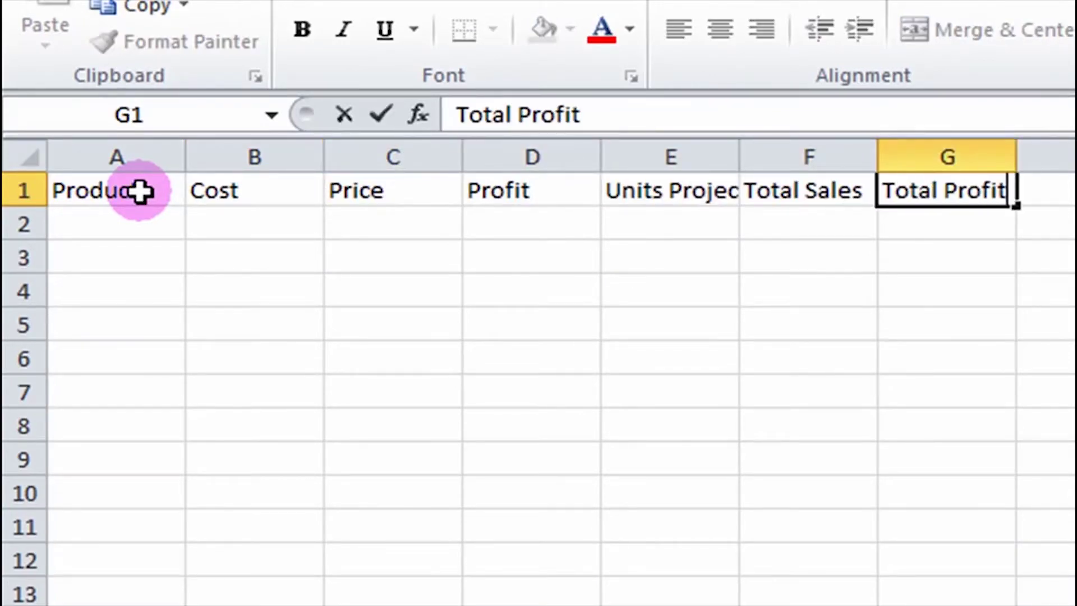
{"action": "key", "text": "shift+Tab"}
Step: Fill row 2 with Chocolate Raisins: 20.95, 35.95, 15, 700, 25165, 10500
{"action": "key", "text": "Return"}
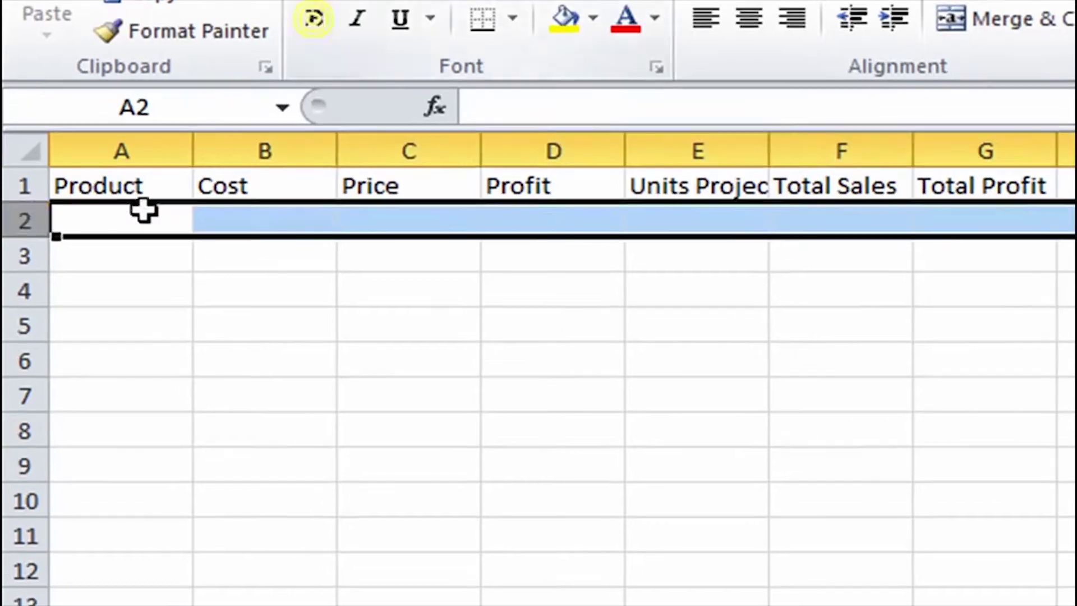
{"action": "type", "text": "chocolate raisins"}
{"action": "key", "text": "Tab"}
{"action": "type", "text": "20.95"}
{"action": "key", "text": "Tab"}
{"action": "type", "text": "35.95"}
{"action": "key", "text": "Tab"}
{"action": "type", "text": "15\t700\t25165\t10"}
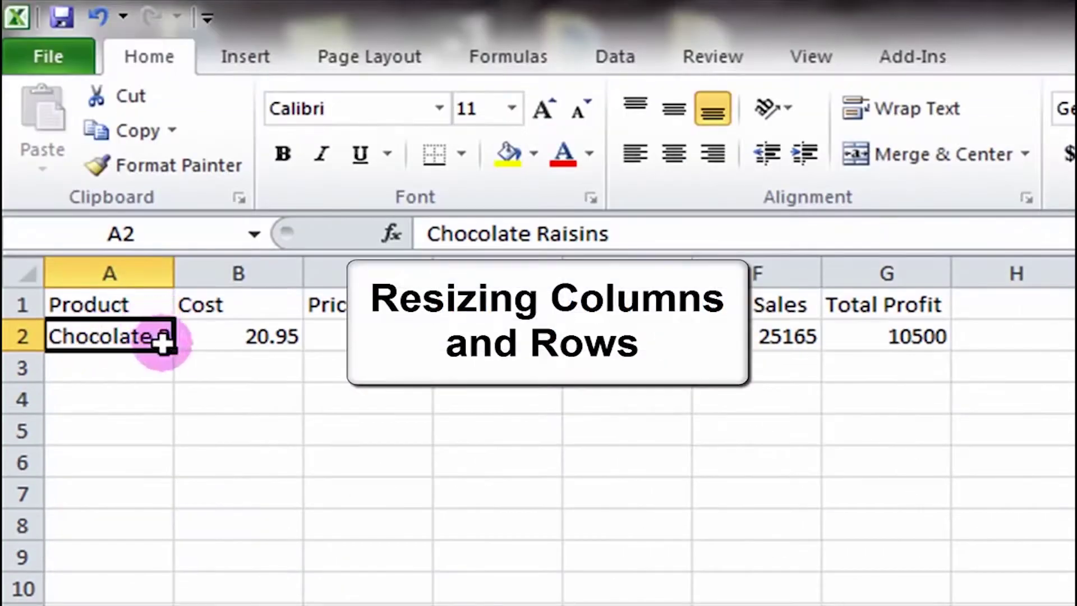
Step: Autofit columns A and G and widen column E to fit Units Projected
{"action": "double_click", "coordinate": [174, 272]}
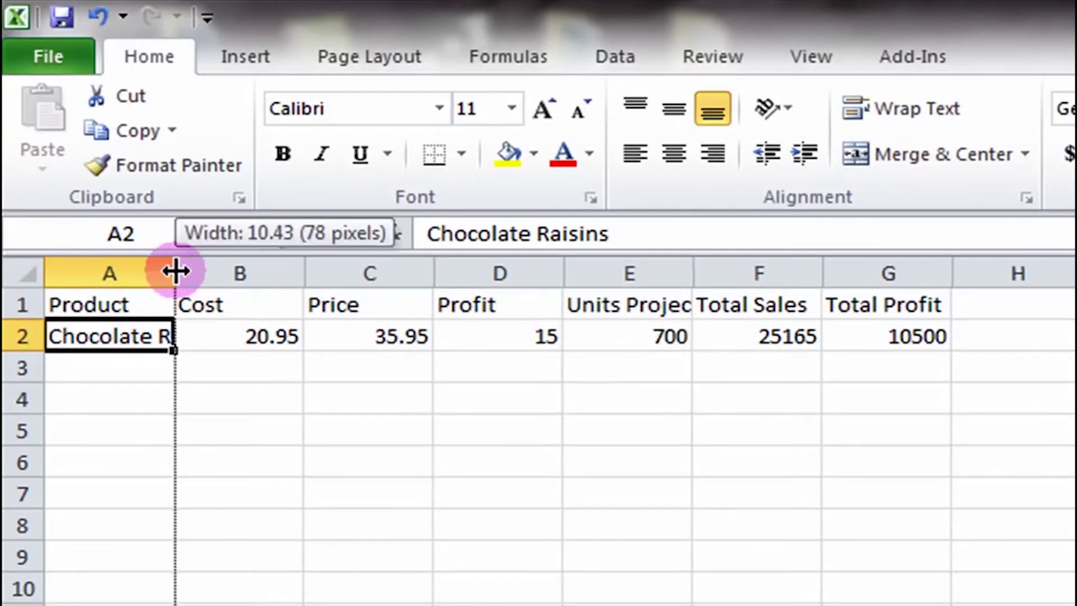
{"action": "left_click", "coordinate": [260, 272]}
{"action": "left_click_drag", "start_coordinate": [765, 271], "coordinate": [830, 274]}
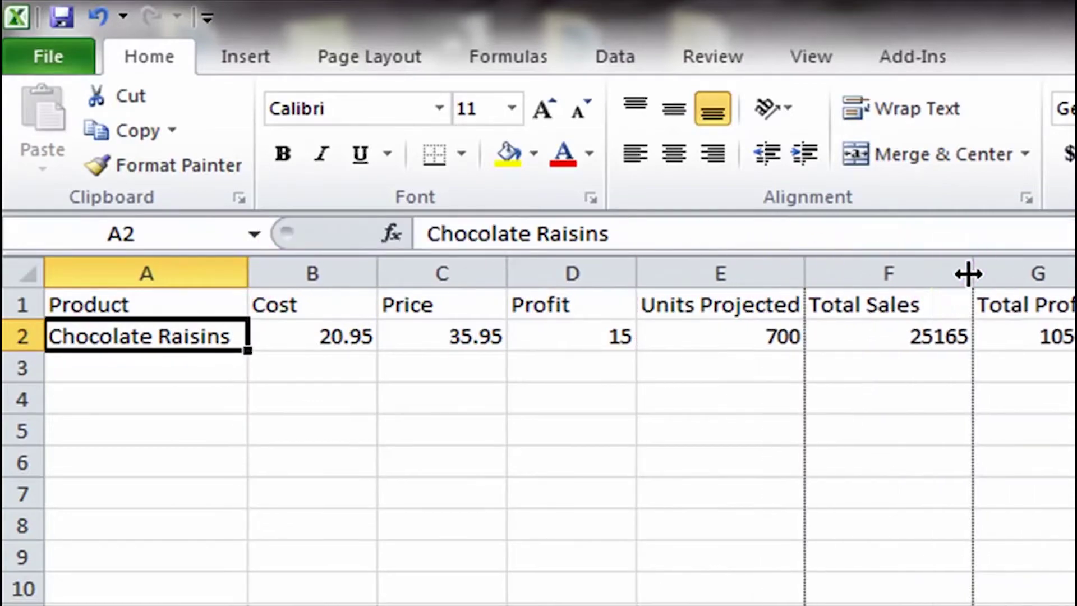
{"action": "double_click", "coordinate": [969, 273]}
{"action": "left_click", "coordinate": [166, 373]}
Step: Add White Chocolate bar (25.95, 45.95, 20, 600, 27570, 12000) and Assorted Chocs rows, refitting column A
{"action": "type", "text": "Chocolate"}
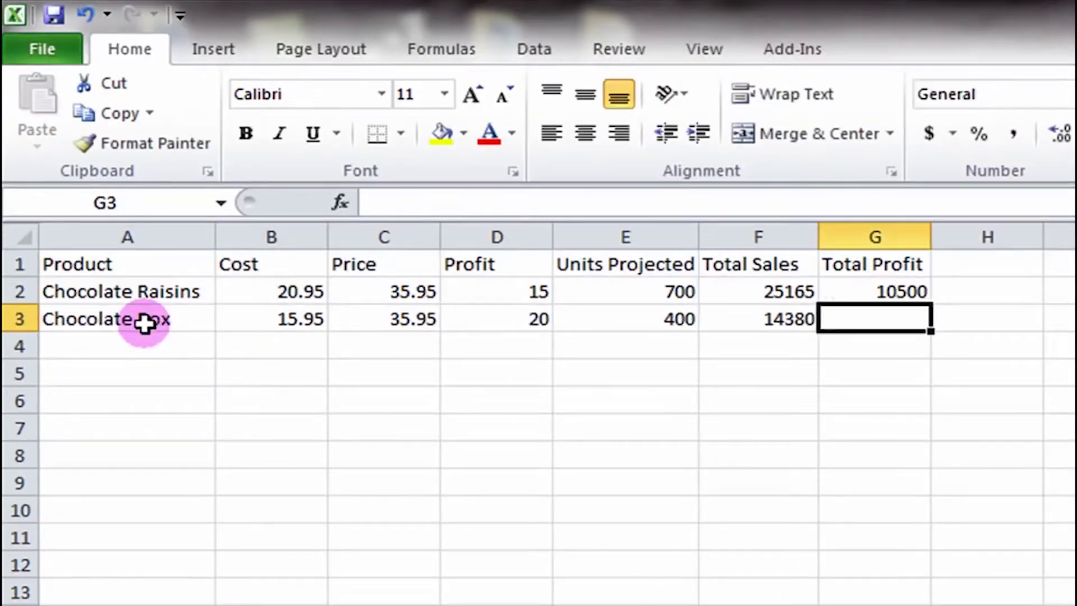
{"action": "type", "text": "8000 White Chocolate bar\t25.95\t45.95"}
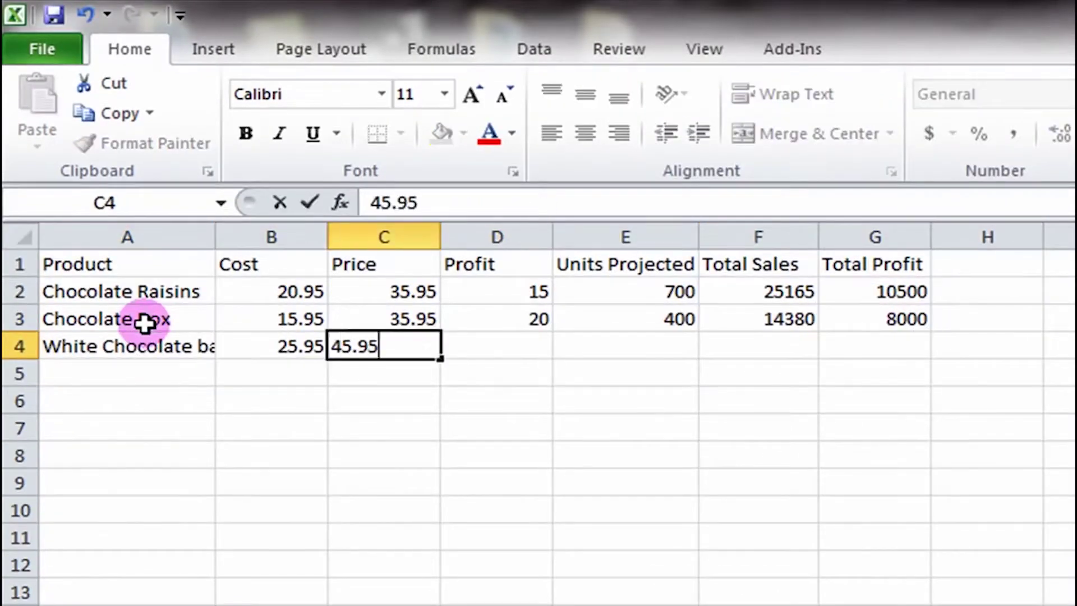
{"action": "type", "text": "\t20\t600\t27570\t12000 Assorted Chocs\t45.95\t75.95\t30\t500\t37975\t15000 Chocolate Cake\t18.95\t25.95\t7\t800\t20760\t56"}
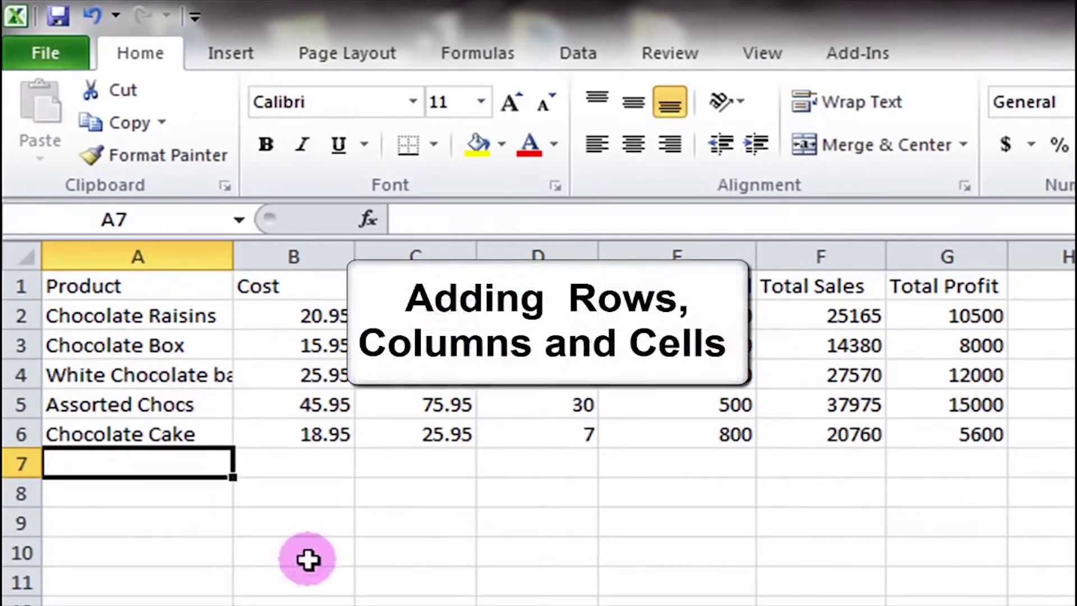
{"action": "double_click", "coordinate": [233, 255]}
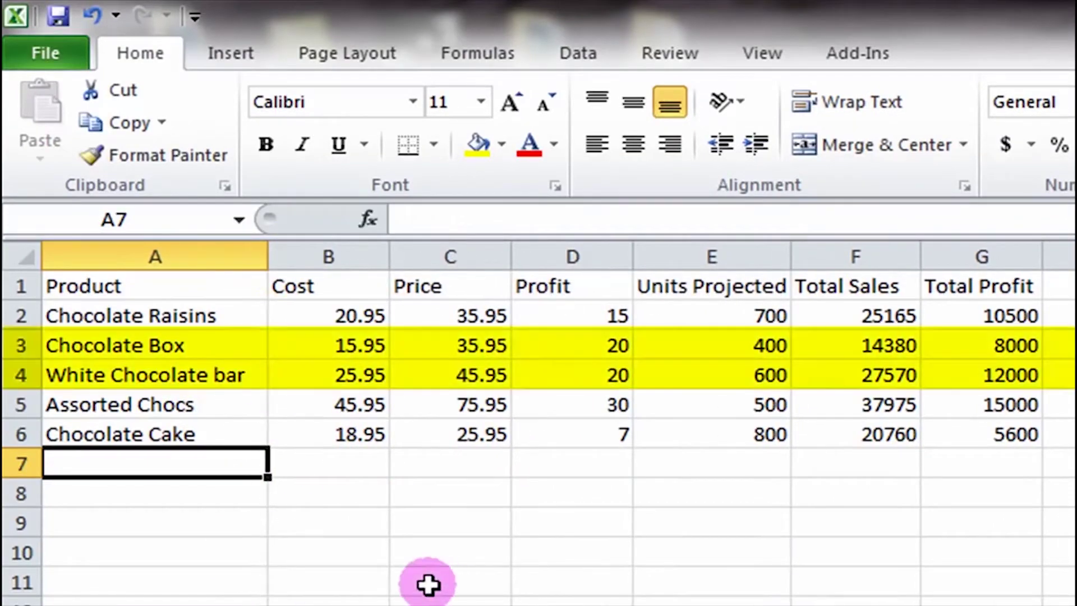
Step: Insert a blank row 4 and enter Teacher's Favourite: 10.95, 42.95, 32, 600
{"action": "right_click", "coordinate": [20, 374]}
{"action": "left_click", "coordinate": [87, 563]}
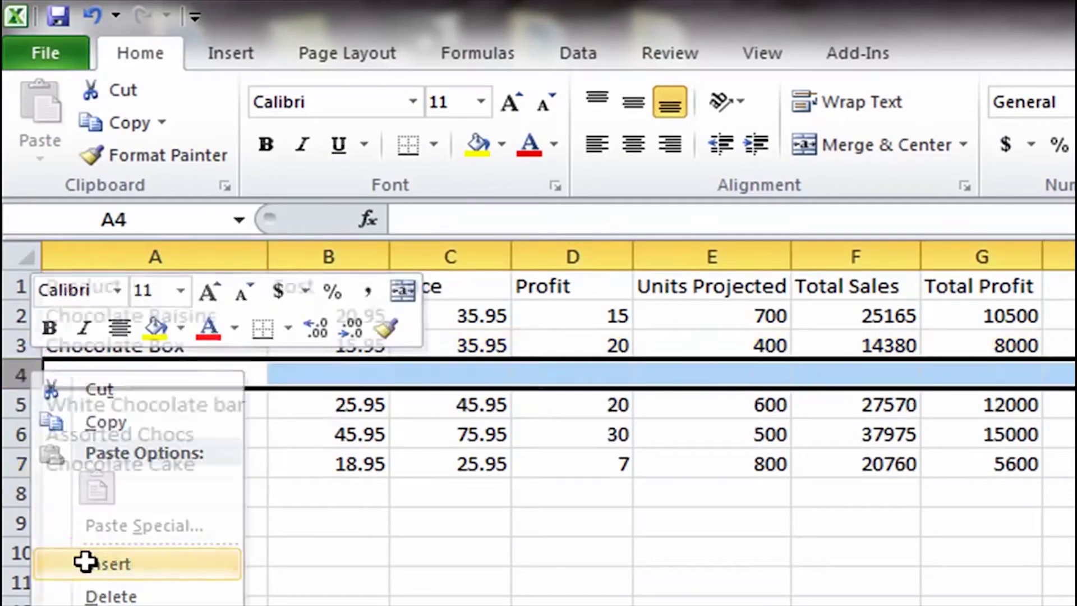
{"action": "left_click", "coordinate": [128, 374]}
{"action": "type", "text": "Teacher's Favourite"}
{"action": "key", "text": "Tab"}
{"action": "type", "text": "10.95\t42.95\t32\t600"}
Step: Insert a cell at B4, shifting the existing cells right
{"action": "left_click", "coordinate": [329, 375]}
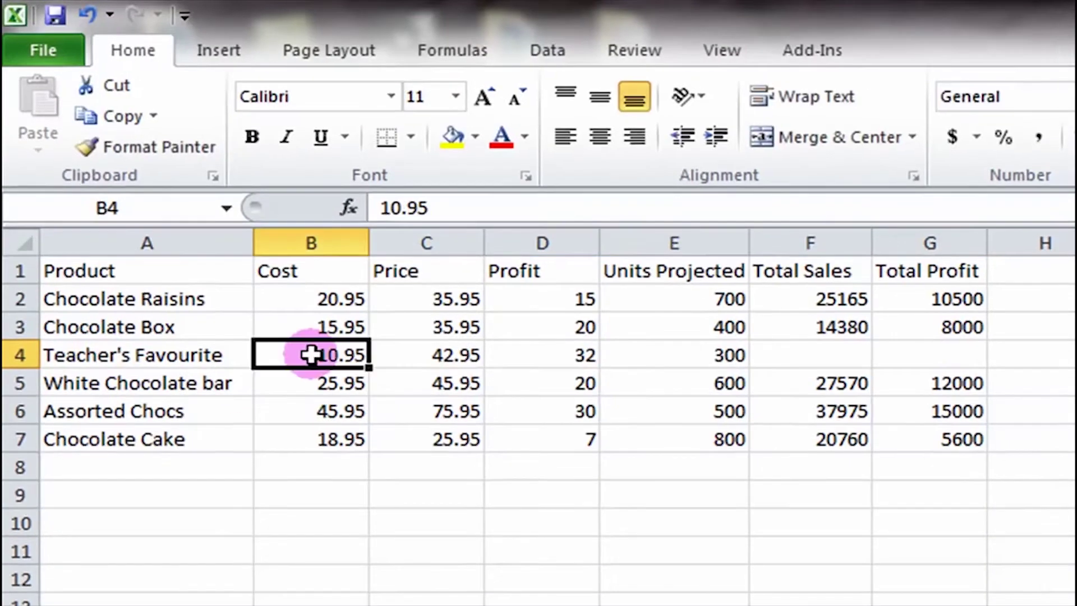
{"action": "right_click", "coordinate": [329, 374]}
{"action": "left_click", "coordinate": [350, 538]}
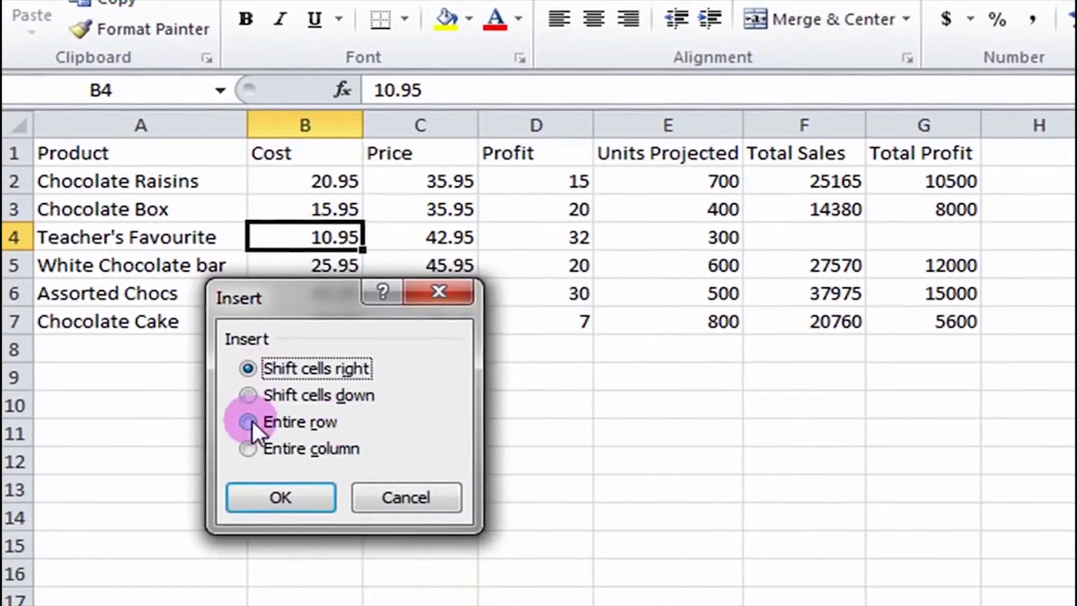
{"action": "left_click", "coordinate": [253, 420]}
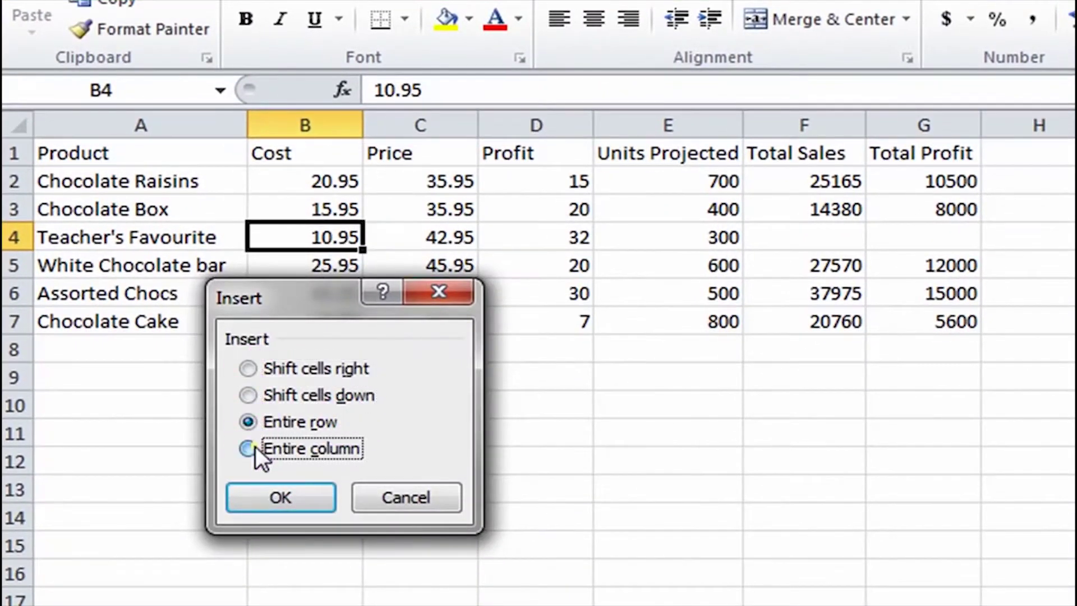
{"action": "key", "text": "i"}
{"action": "left_click", "coordinate": [295, 493]}
Step: Undo the cell insertion and select the data range A1:G7
{"action": "key", "text": "ctrl+z"}
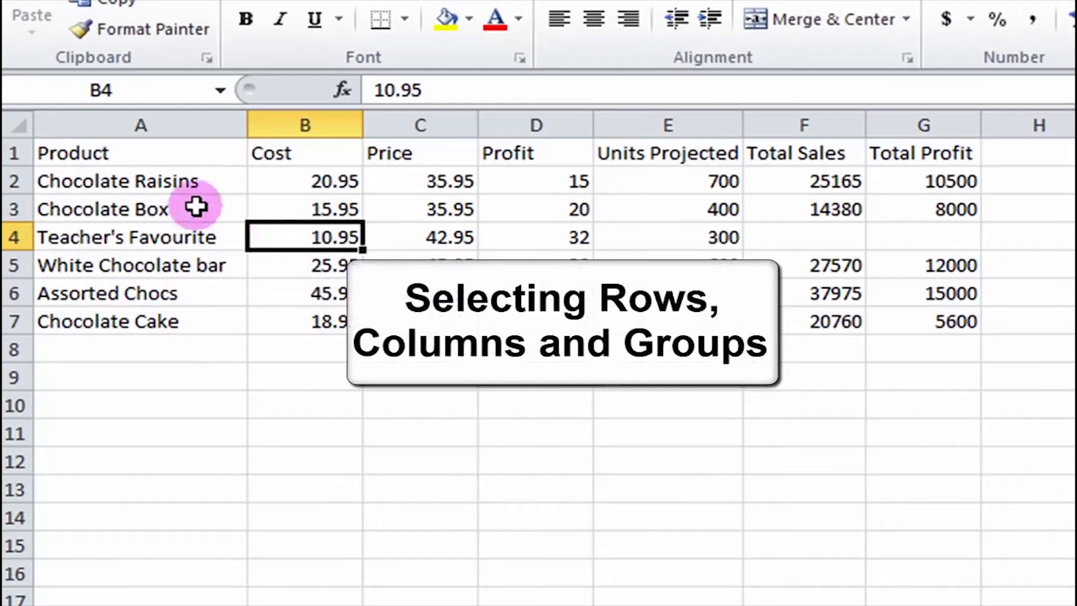
{"action": "left_click", "coordinate": [306, 126]}
{"action": "left_click", "coordinate": [14, 209]}
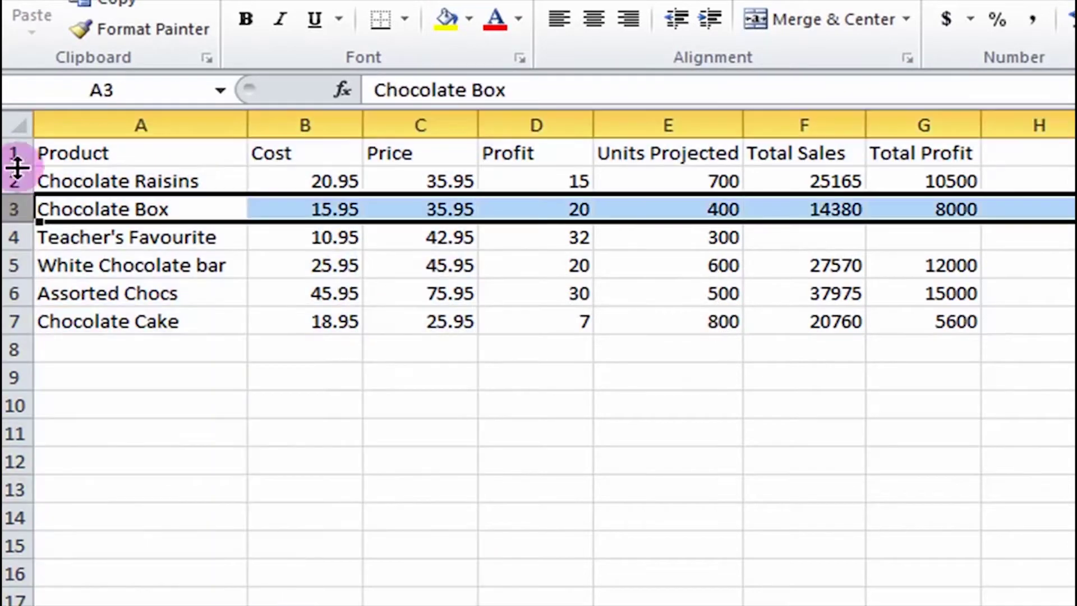
{"action": "left_click", "coordinate": [14, 153]}
{"action": "left_click_drag", "start_coordinate": [305, 176], "coordinate": [292, 307]}
{"action": "left_click", "coordinate": [291, 268]}
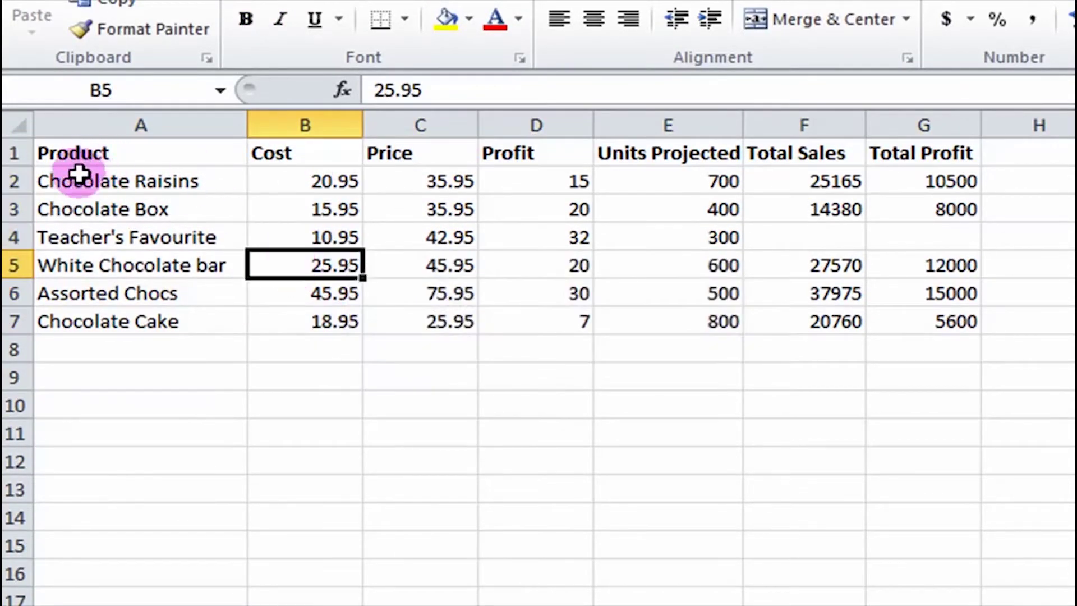
{"action": "left_click_drag", "start_coordinate": [76, 156], "coordinate": [923, 321]}
Step: Sort the rows A to Z, then custom-sort by Profit from largest to smallest
{"action": "left_click", "coordinate": [942, 147]}
{"action": "left_click", "coordinate": [967, 195]}
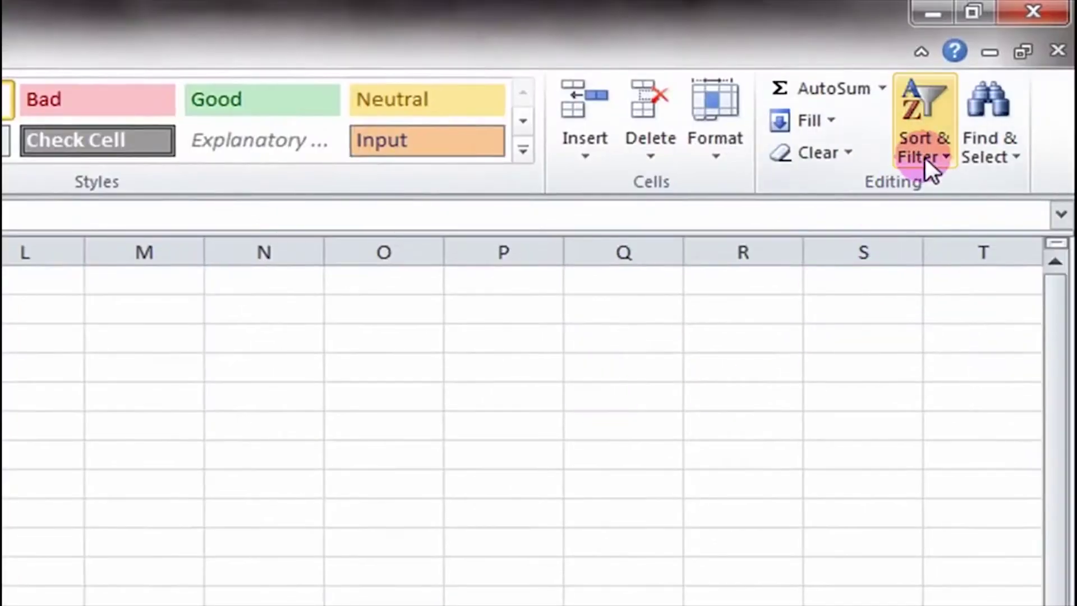
{"action": "left_click", "coordinate": [925, 150]}
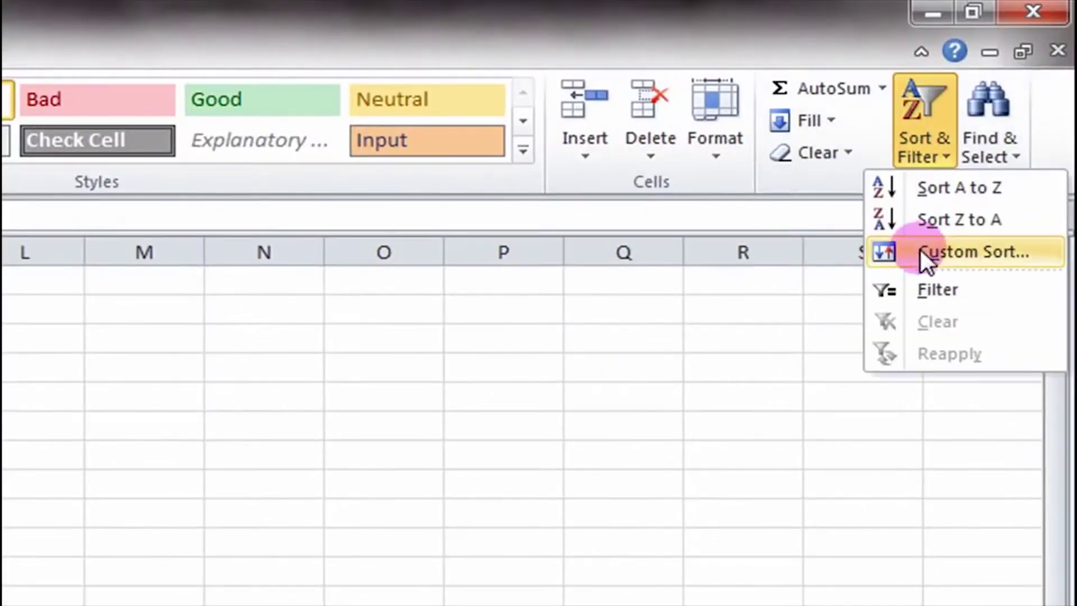
{"action": "left_click", "coordinate": [921, 253]}
{"action": "left_click", "coordinate": [261, 325]}
{"action": "left_click", "coordinate": [960, 238]}
{"action": "left_click", "coordinate": [770, 284]}
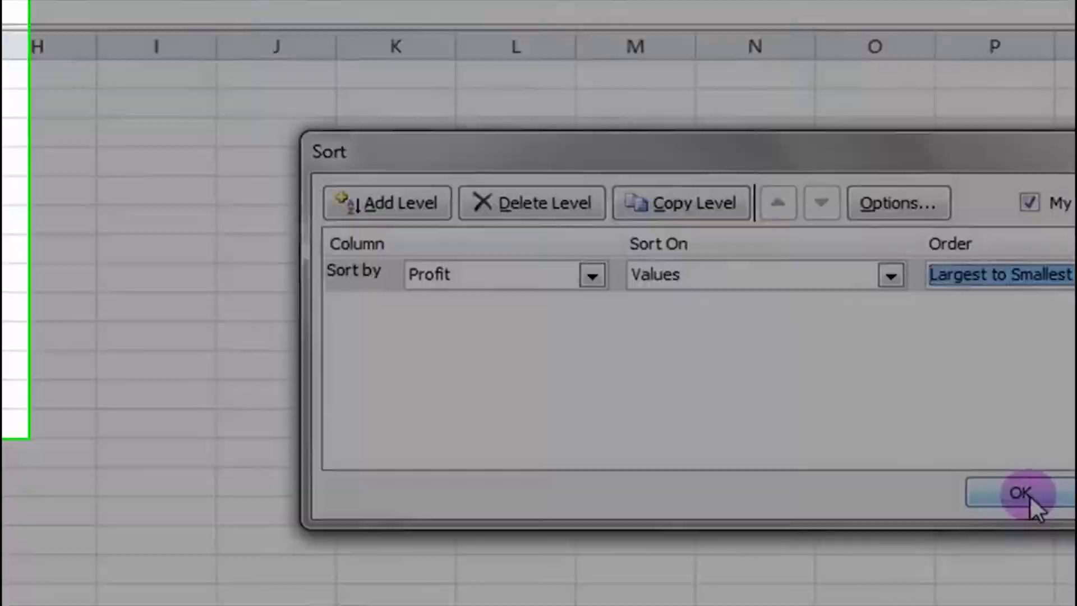
{"action": "left_click", "coordinate": [791, 456]}
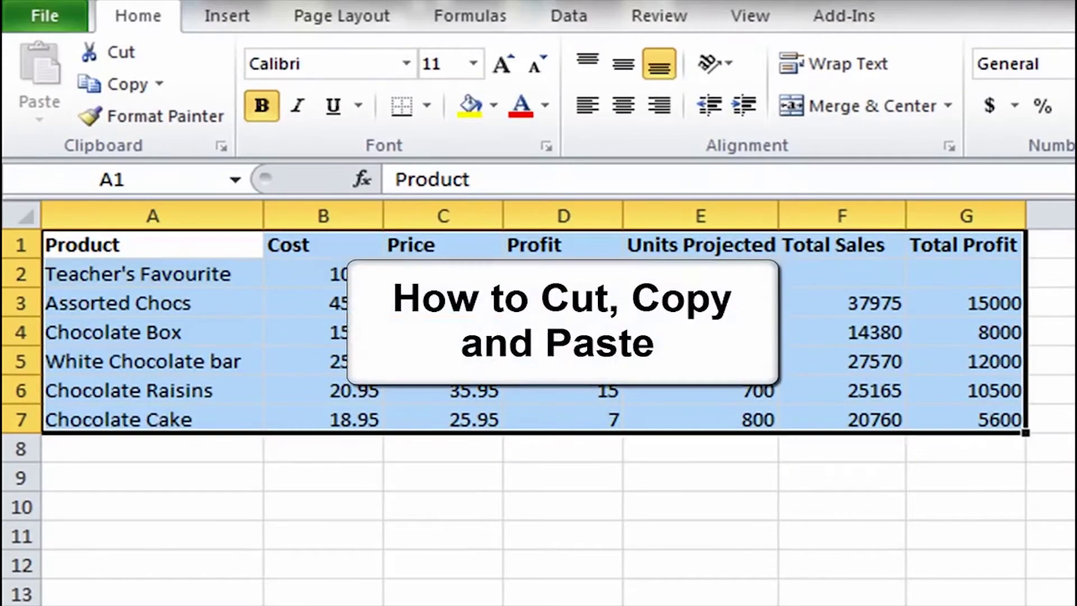
Step: Copy the 35.95 price from C6 into C2 for Teacher's Favourite
{"action": "left_click", "coordinate": [629, 332]}
{"action": "right_click", "coordinate": [393, 391]}
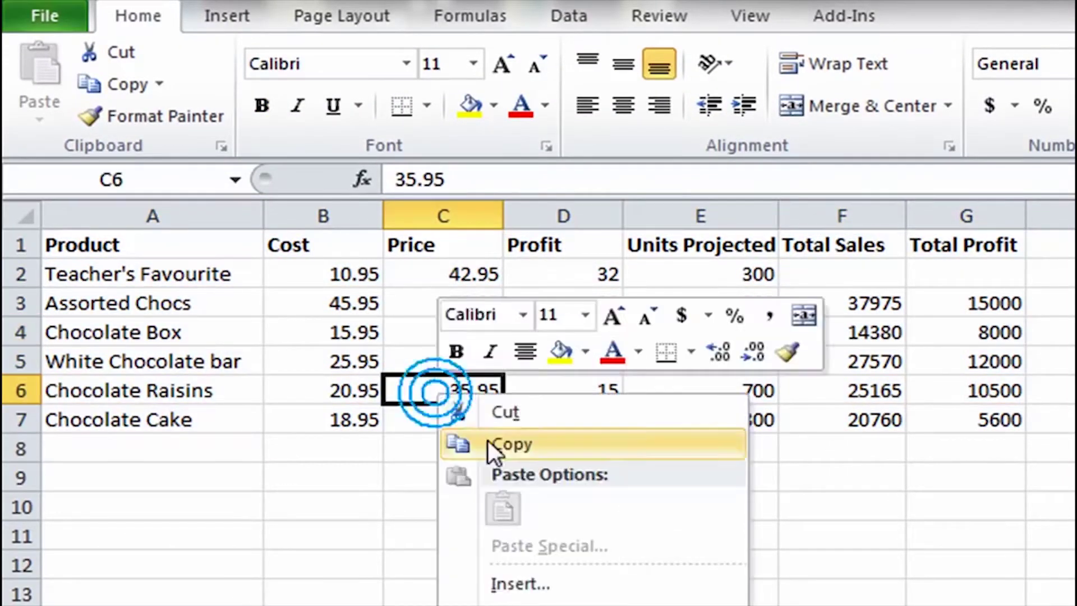
{"action": "left_click", "coordinate": [494, 442]}
{"action": "left_click", "coordinate": [471, 275]}
{"action": "right_click", "coordinate": [471, 276]}
{"action": "left_click", "coordinate": [538, 384]}
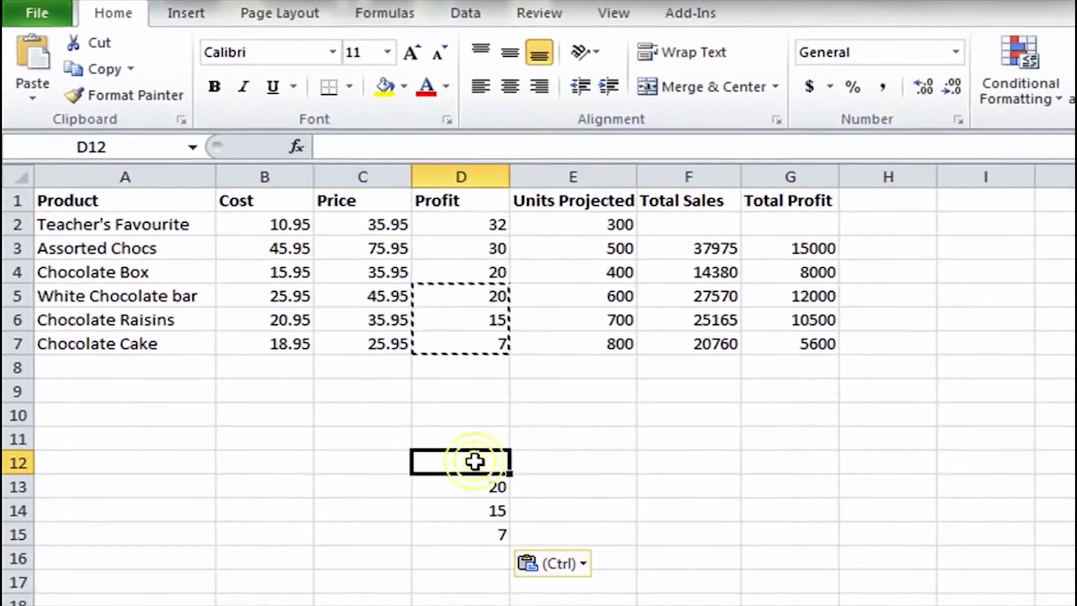
{"action": "left_click", "coordinate": [477, 483]}
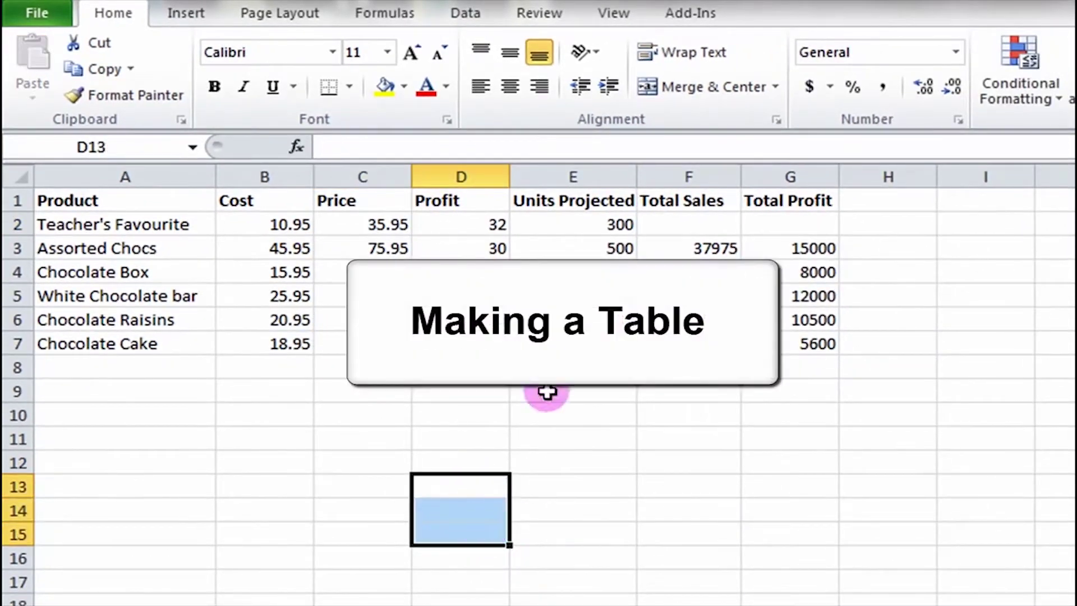
Step: Select A1:G7 and begin inserting it as a table
{"action": "left_click_drag", "start_coordinate": [67, 201], "coordinate": [818, 341]}
{"action": "left_click", "coordinate": [185, 12]}
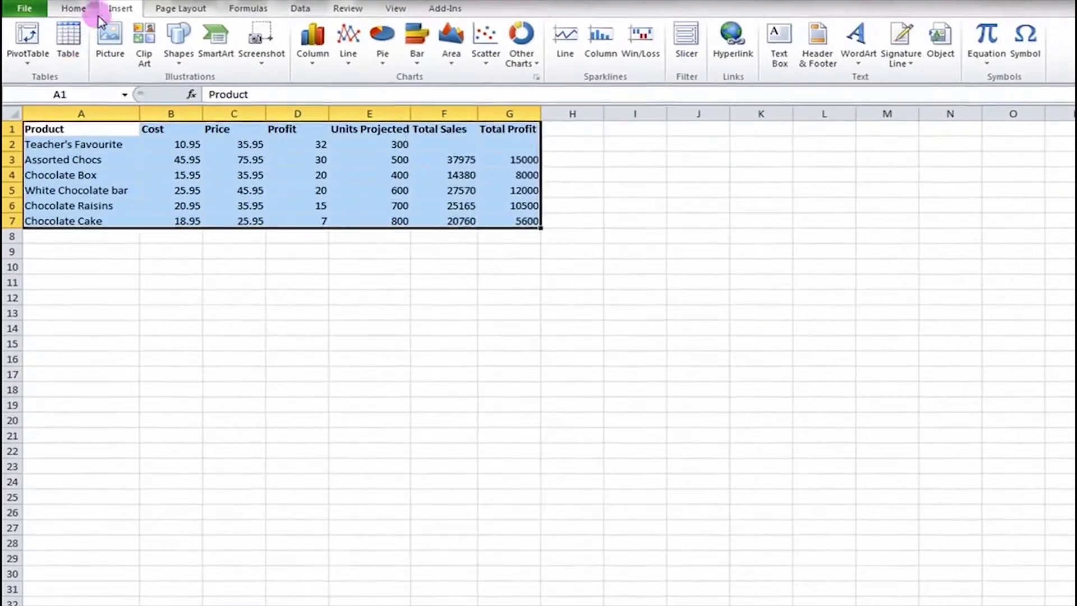
{"action": "left_click", "coordinate": [103, 78]}
Step: Finish creating the Excel table, then open First Notebook's section list in OneNote
{"action": "left_click", "coordinate": [948, 292]}
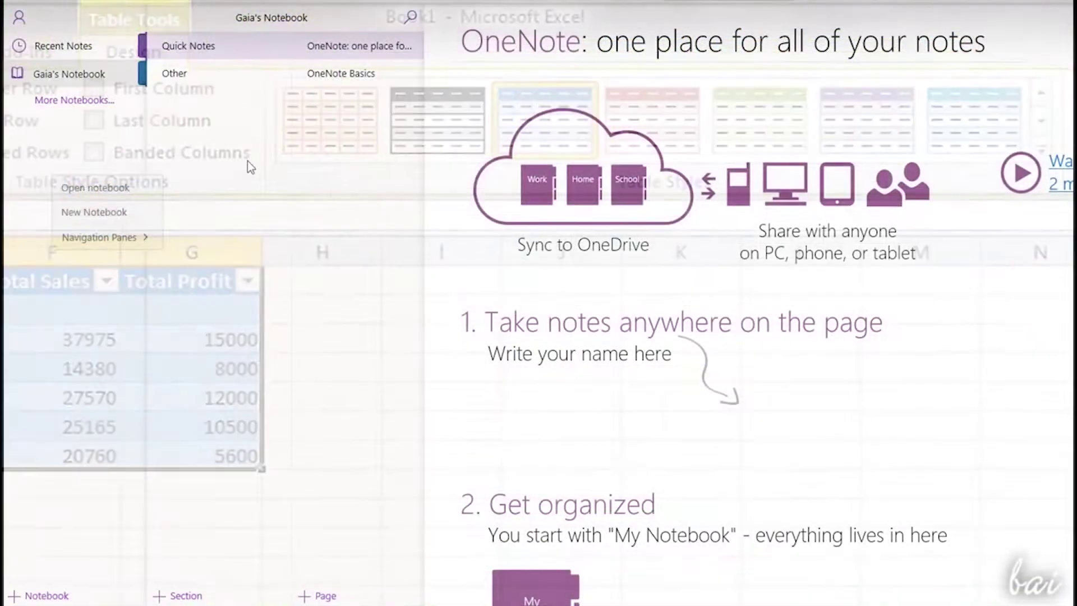
{"action": "left_click", "coordinate": [319, 593]}
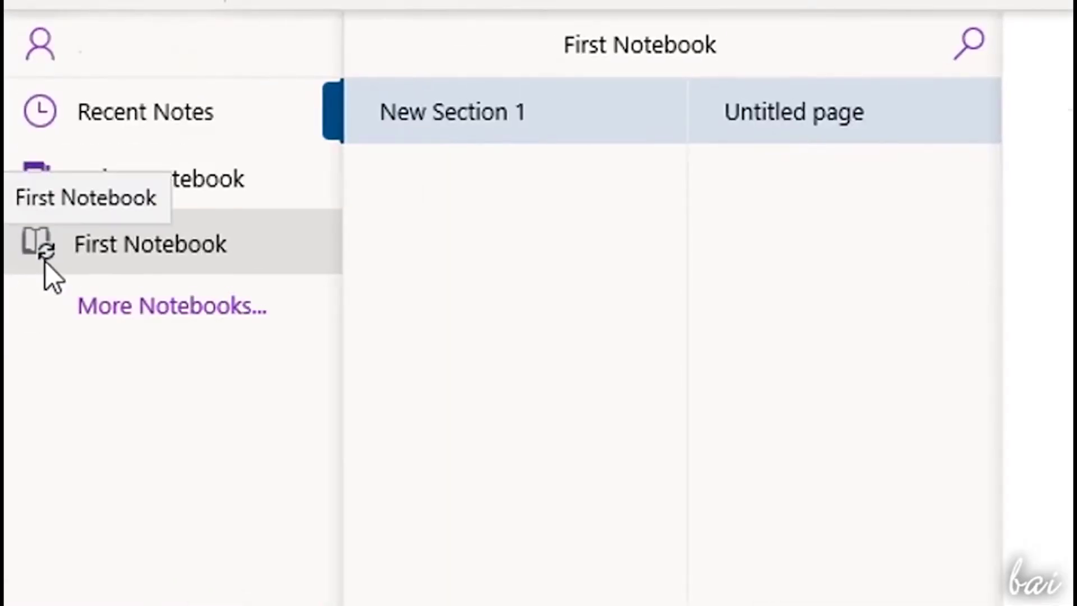
{"action": "left_click", "coordinate": [1060, 35]}
{"action": "left_click", "coordinate": [982, 72]}
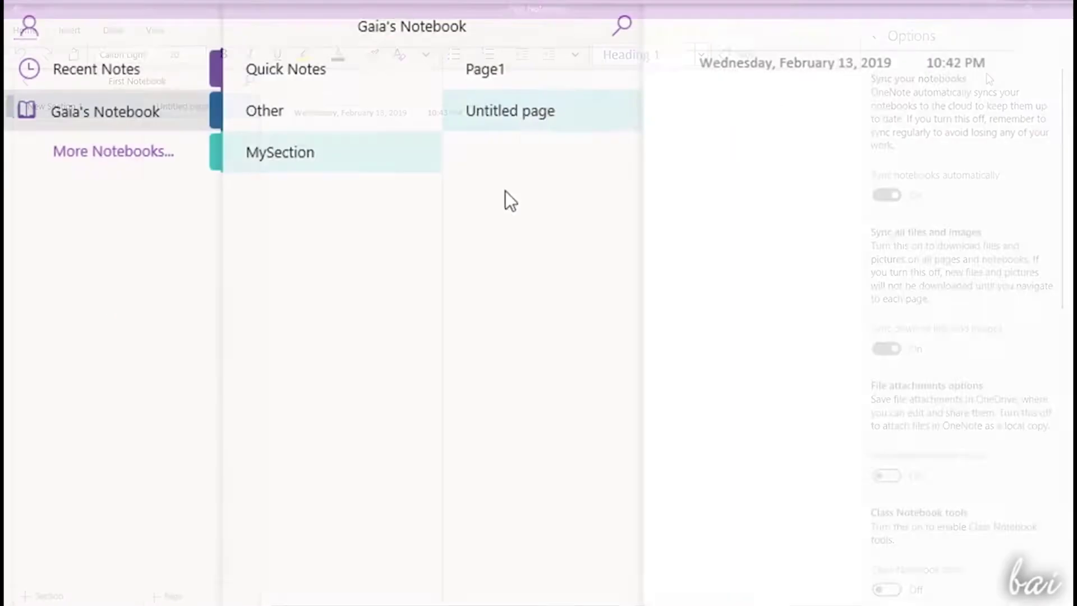
Step: Recolour the MySection section red
{"action": "right_click", "coordinate": [525, 112]}
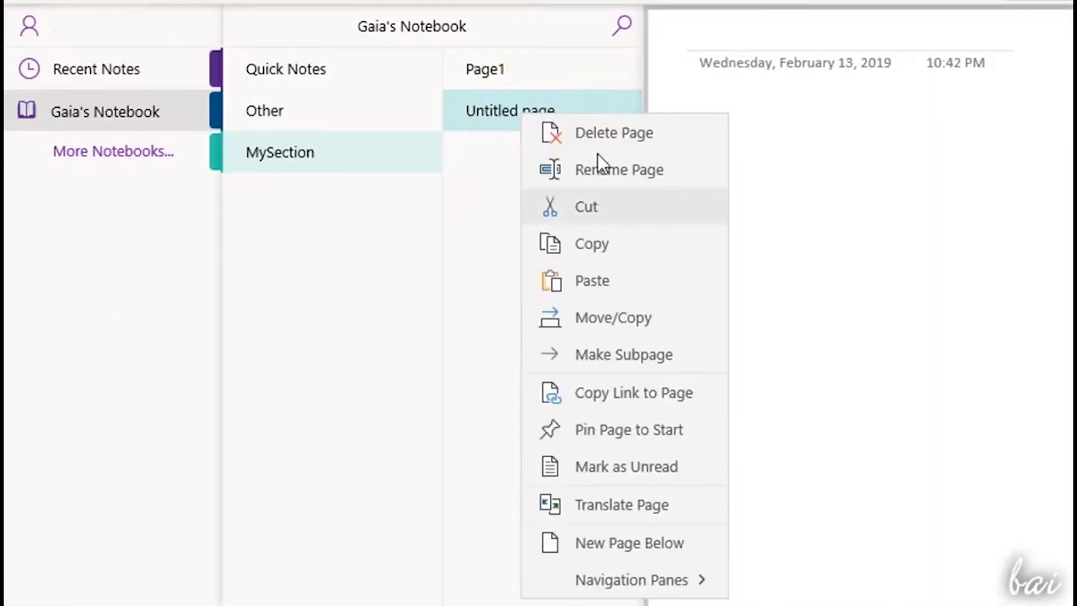
{"action": "right_click", "coordinate": [337, 151]}
{"action": "left_click", "coordinate": [517, 279]}
{"action": "left_click", "coordinate": [617, 281]}
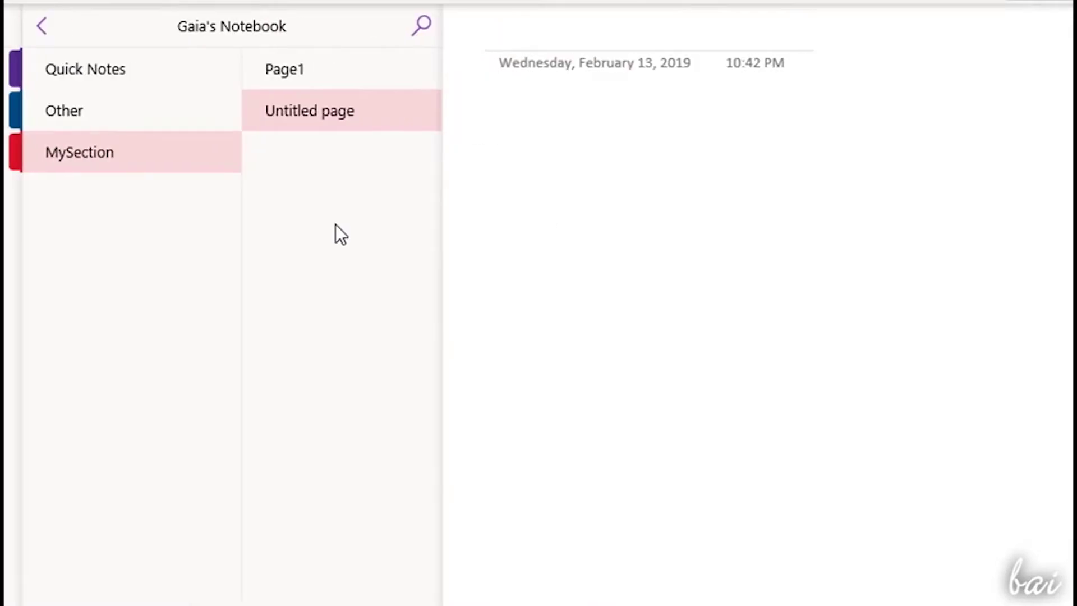
Step: Hide the notebook list and start a note below the page date
{"action": "left_click", "coordinate": [658, 43]}
{"action": "left_click", "coordinate": [501, 175]}
{"action": "type", "text": "Things to visit in Paris:"}
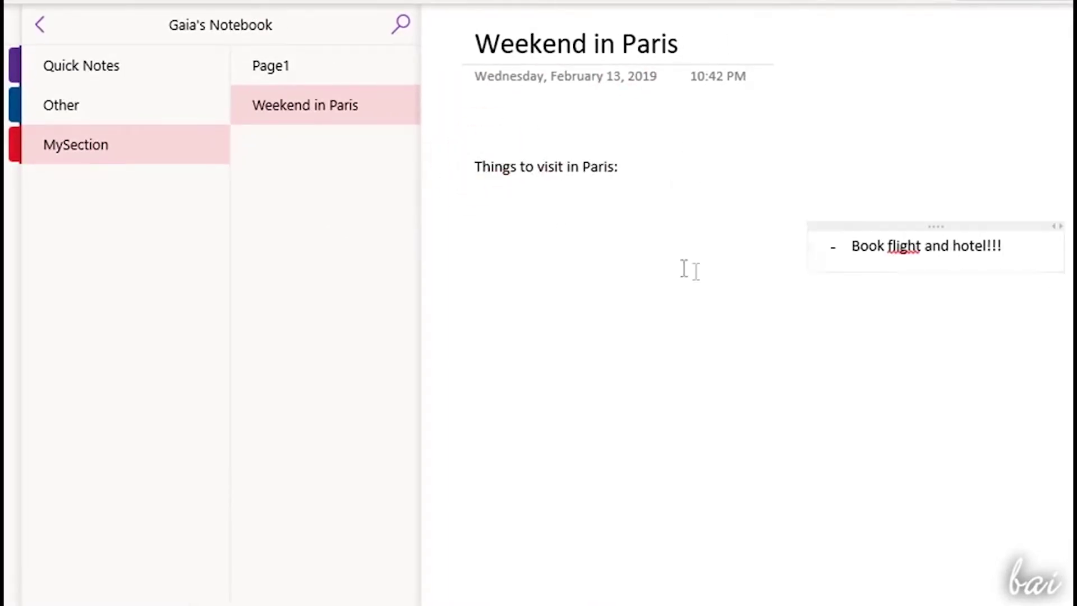
Step: Set the page colour to light pink
{"action": "left_click", "coordinate": [182, 35]}
{"action": "left_click", "coordinate": [547, 66]}
{"action": "left_click", "coordinate": [578, 147]}
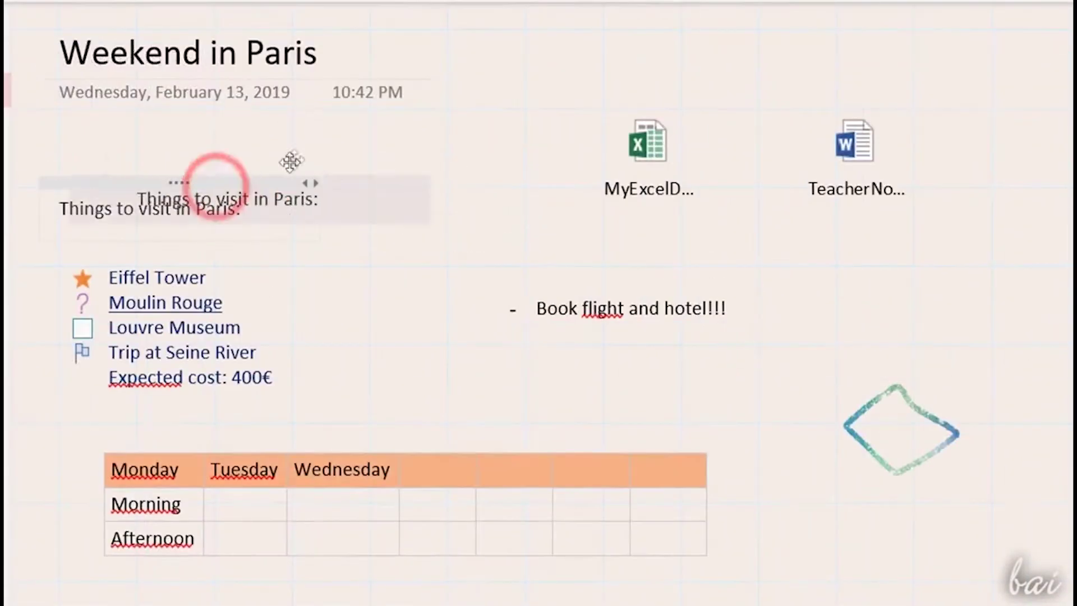
Step: Reposition the title, list, table and embedded Excel file containers on the page
{"action": "left_click_drag", "start_coordinate": [291, 162], "coordinate": [238, 134]}
{"action": "left_click_drag", "start_coordinate": [191, 258], "coordinate": [243, 230]}
{"action": "left_click_drag", "start_coordinate": [455, 438], "coordinate": [481, 412]}
{"action": "left_click_drag", "start_coordinate": [648, 65], "coordinate": [568, 65]}
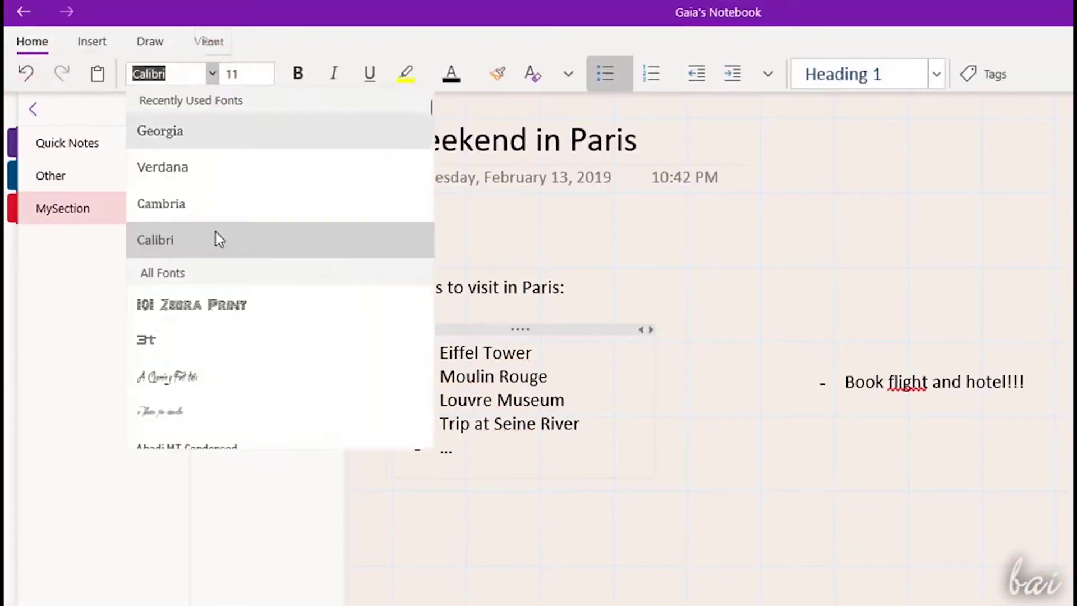
Step: Keep Calibri for the list, colour the word Eiffel red, and remove the dash bullets
{"action": "left_click", "coordinate": [216, 231]}
{"action": "left_click", "coordinate": [451, 73]}
{"action": "left_click", "coordinate": [494, 423]}
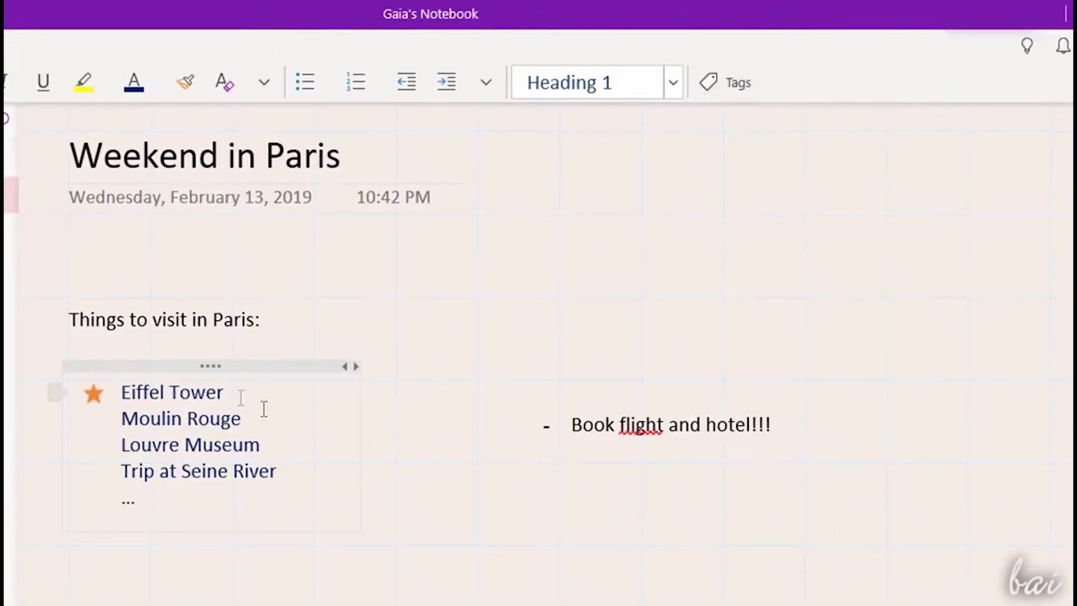
{"action": "key", "text": "ctrl+3"}
{"action": "left_click", "coordinate": [730, 83]}
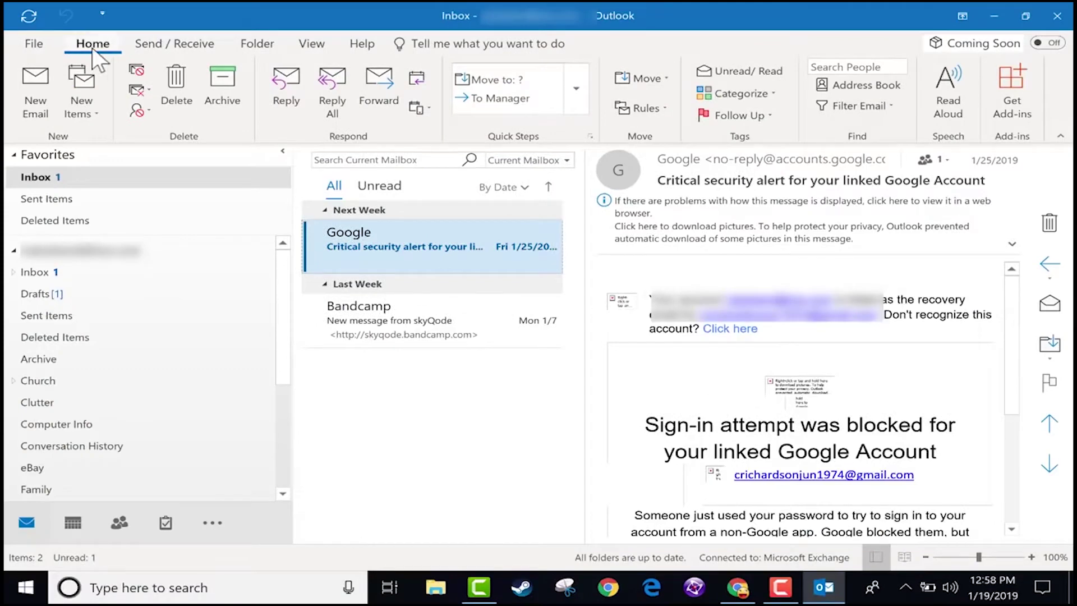
Step: Browse the Folder and Send/Receive tabs and the account Info page, then return to the Inbox
{"action": "left_click", "coordinate": [257, 45]}
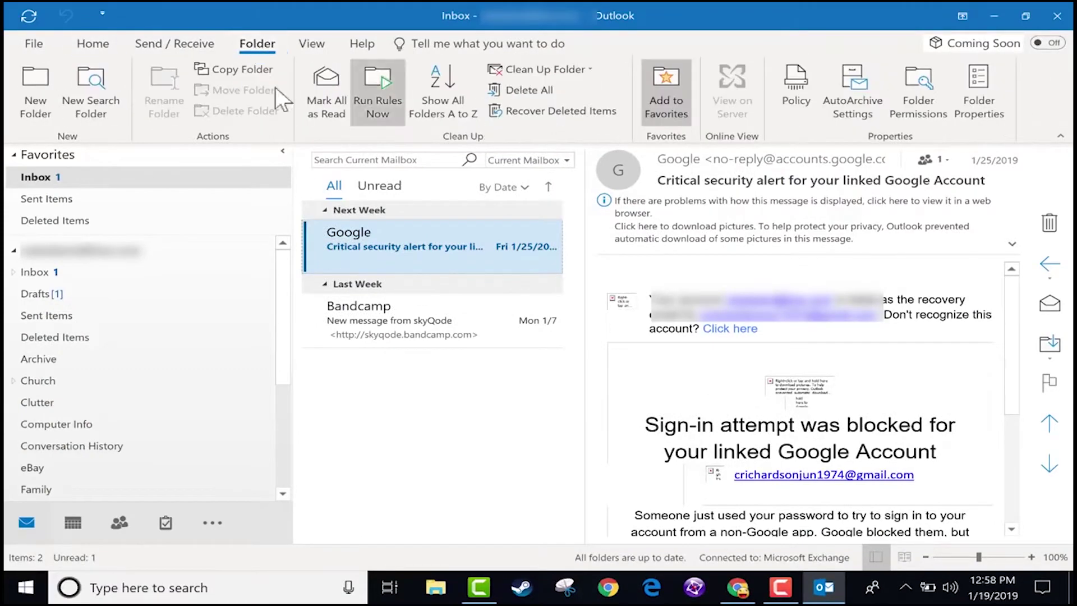
{"action": "left_click", "coordinate": [184, 45]}
{"action": "scroll", "coordinate": [543, 112], "scroll_direction": "up", "scroll_amount": 1}
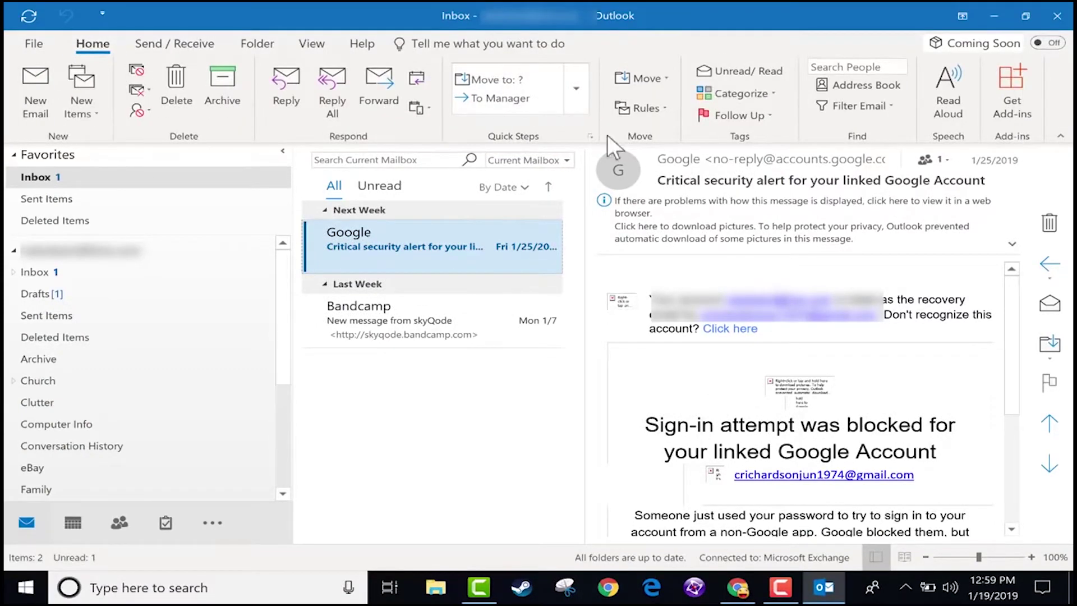
{"action": "left_click", "coordinate": [35, 44]}
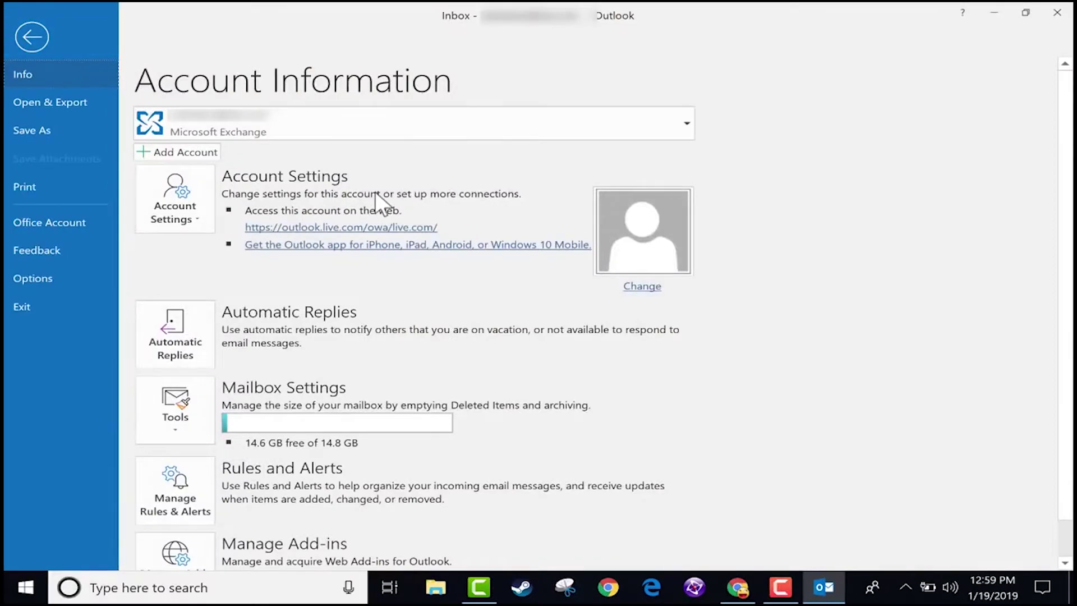
{"action": "left_click", "coordinate": [33, 39]}
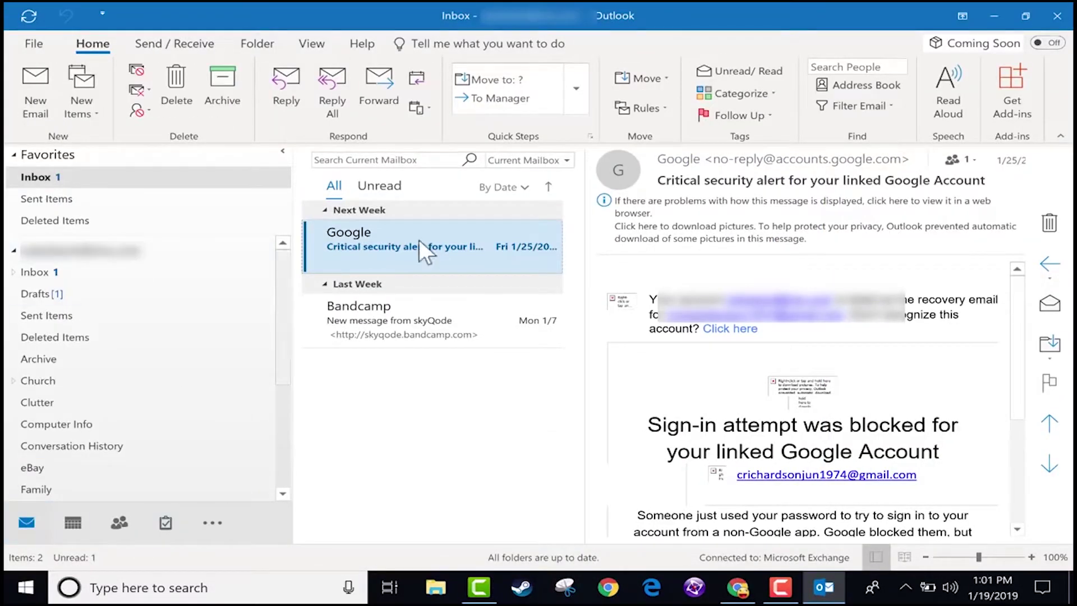
Step: Add a task to email a contact in the To-Do List, then return to Mail
{"action": "left_click", "coordinate": [73, 523]}
{"action": "left_click", "coordinate": [119, 523]}
{"action": "left_click", "coordinate": [165, 523]}
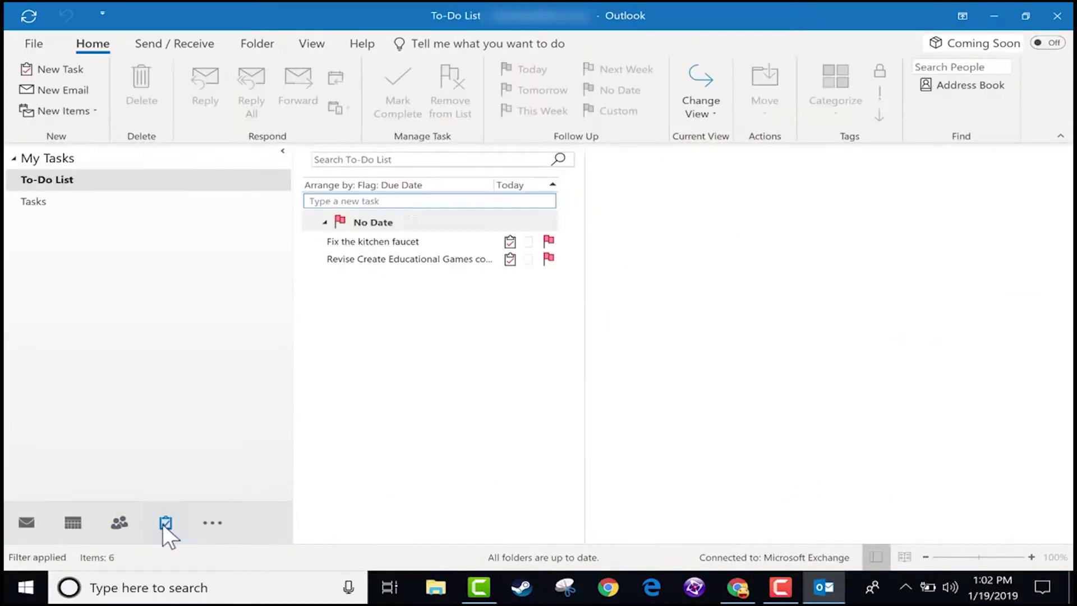
{"action": "left_click", "coordinate": [411, 203]}
{"action": "type", "text": "Email Jason"}
{"action": "key", "text": "Return"}
{"action": "left_click", "coordinate": [27, 523]}
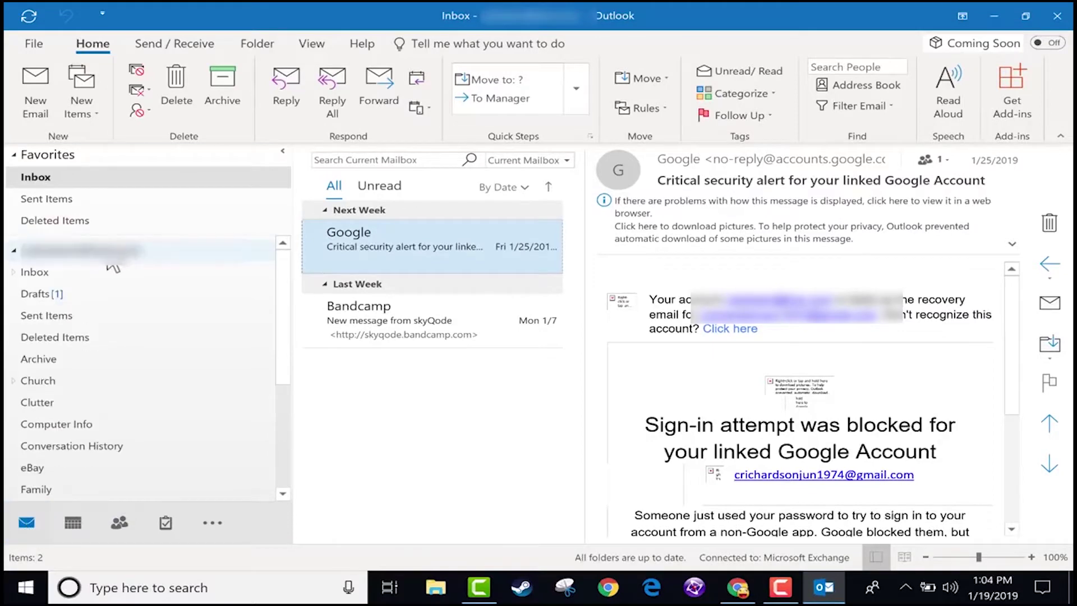
Step: Add the Computer Info folder to Favorites and open Outlook Today
{"action": "left_click", "coordinate": [56, 220]}
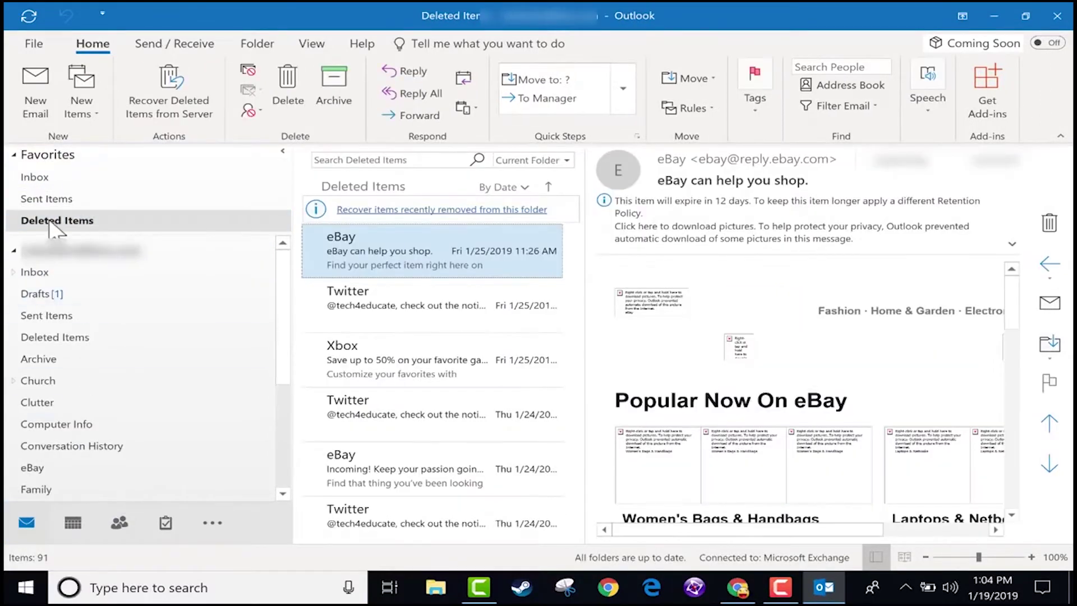
{"action": "left_click_drag", "start_coordinate": [53, 426], "coordinate": [73, 180]}
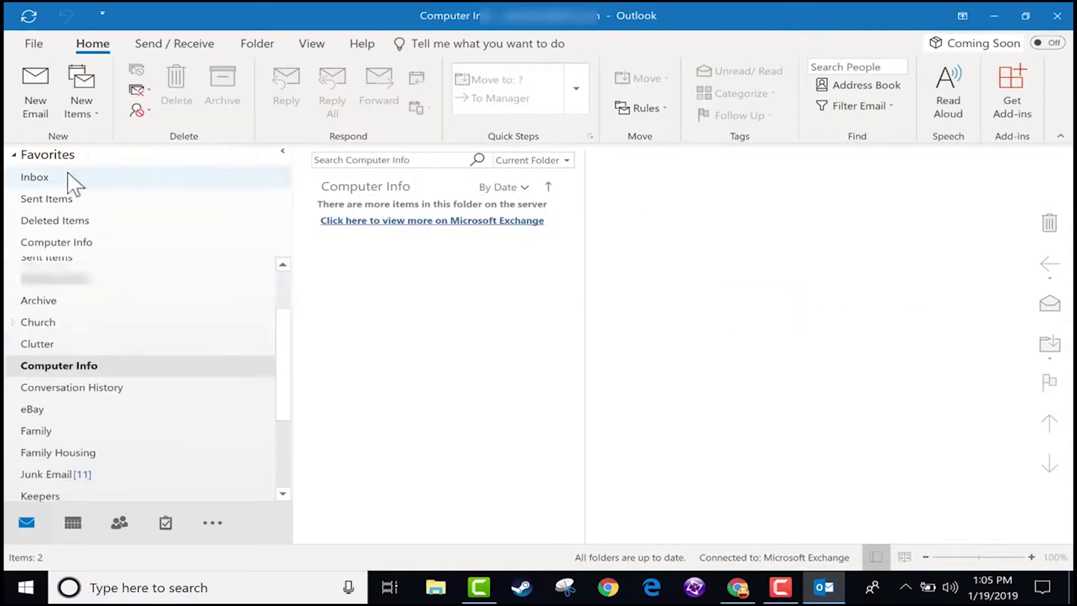
{"action": "left_click", "coordinate": [79, 278]}
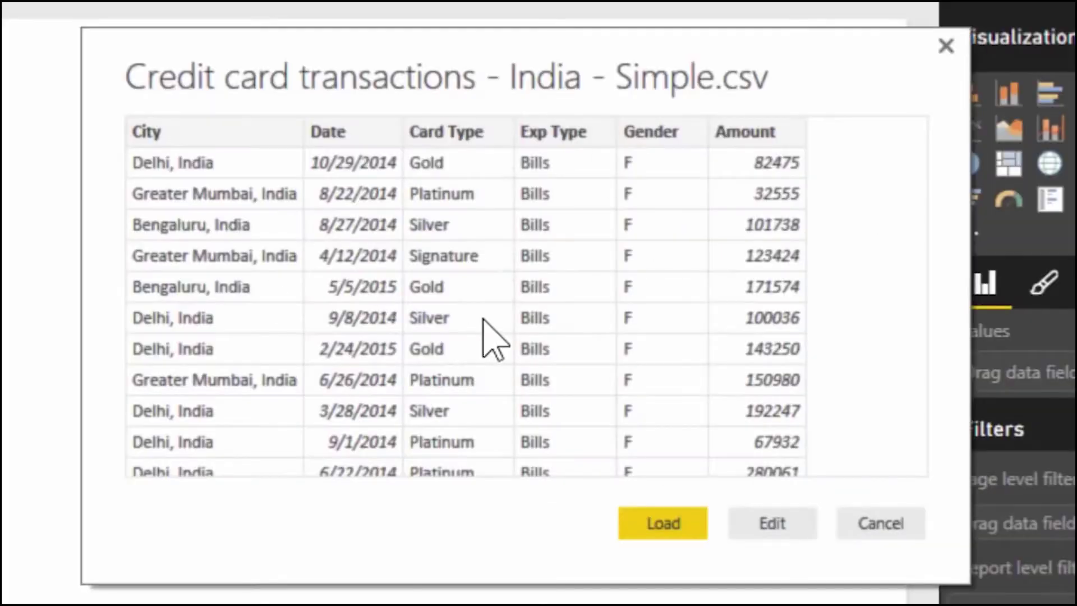
Step: Load the credit card transactions data and inspect its table before returning to the report
{"action": "left_click", "coordinate": [677, 527]}
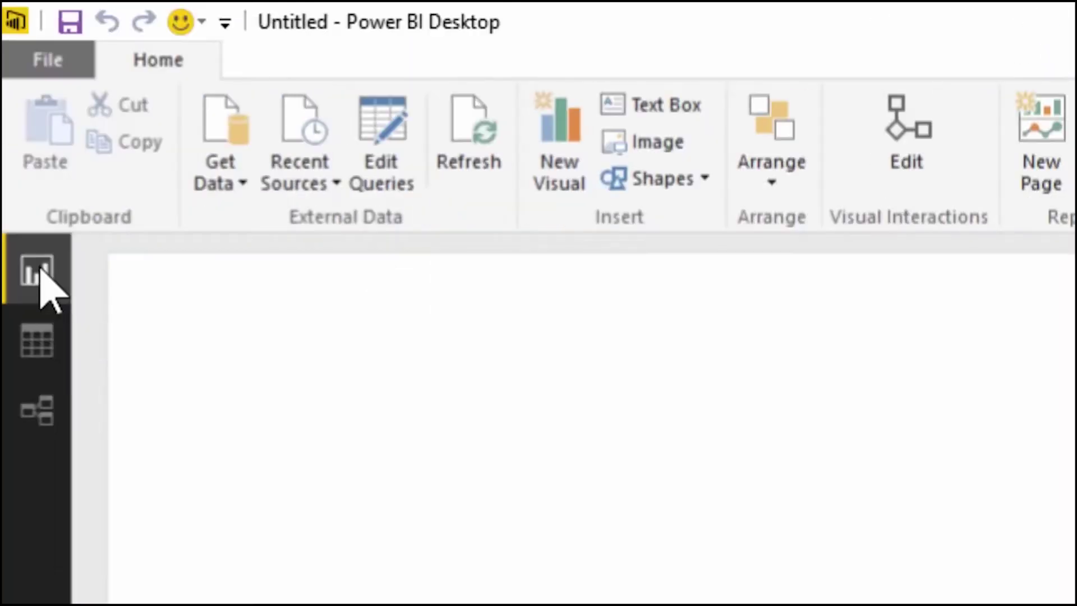
{"action": "left_click", "coordinate": [37, 341]}
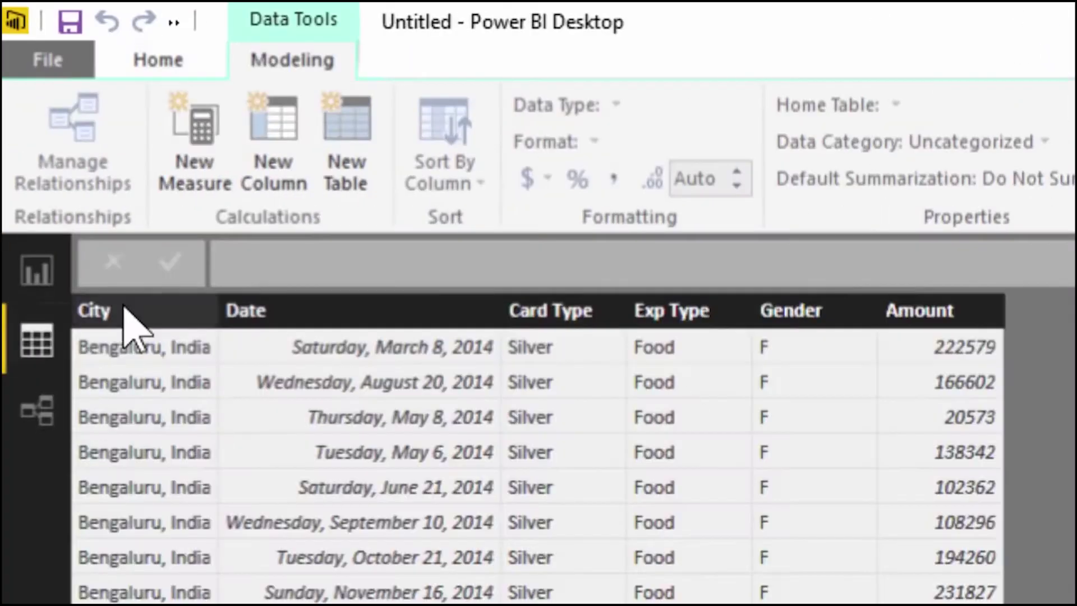
{"action": "left_click", "coordinate": [37, 412]}
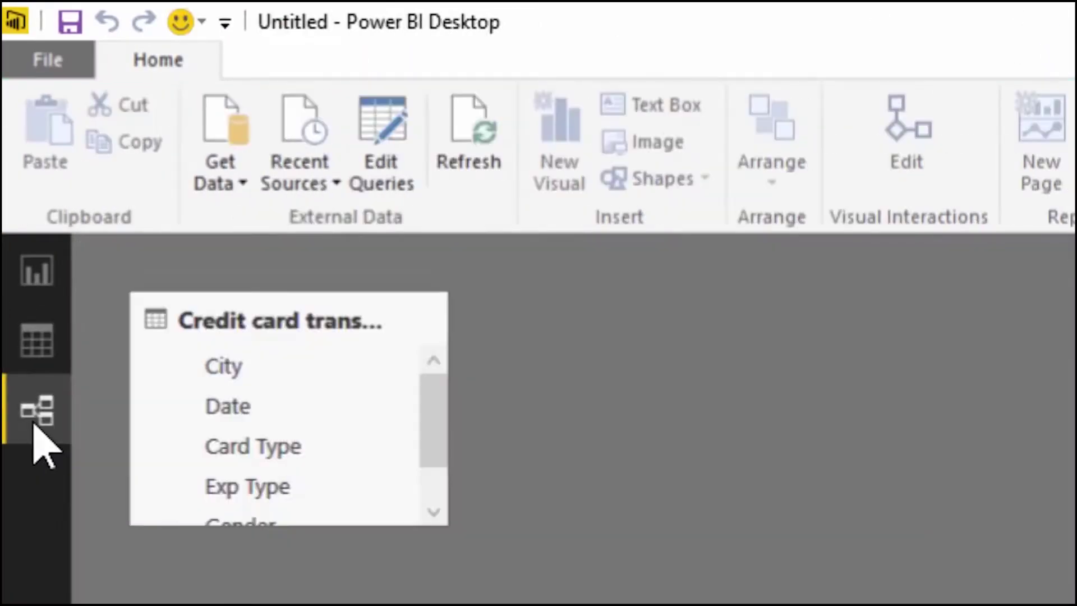
{"action": "left_click", "coordinate": [36, 271]}
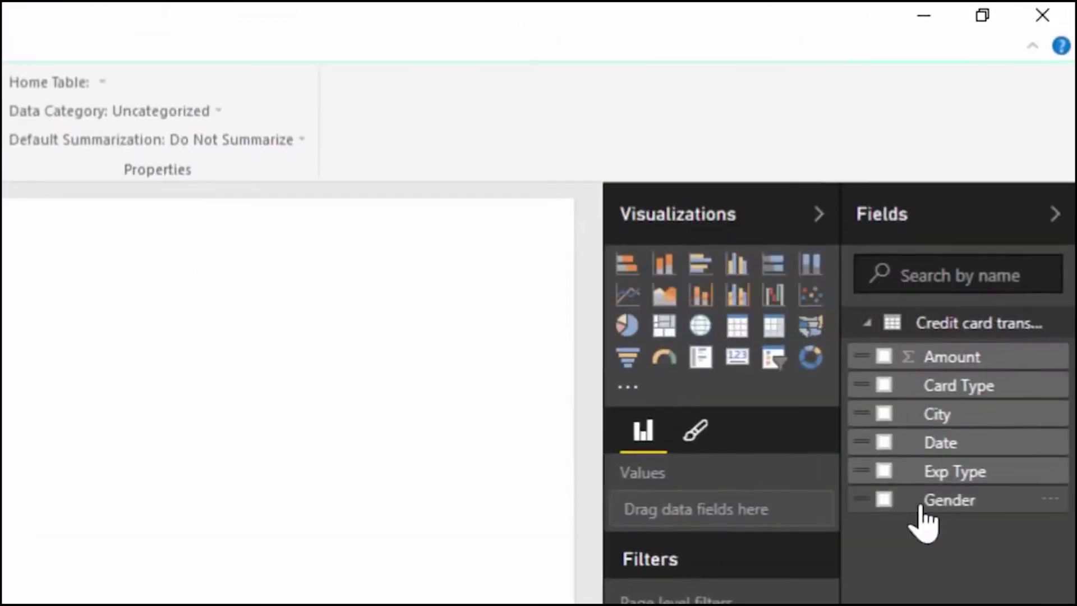
Step: Add a bar chart of Amount by Card Type
{"action": "left_click", "coordinate": [884, 385]}
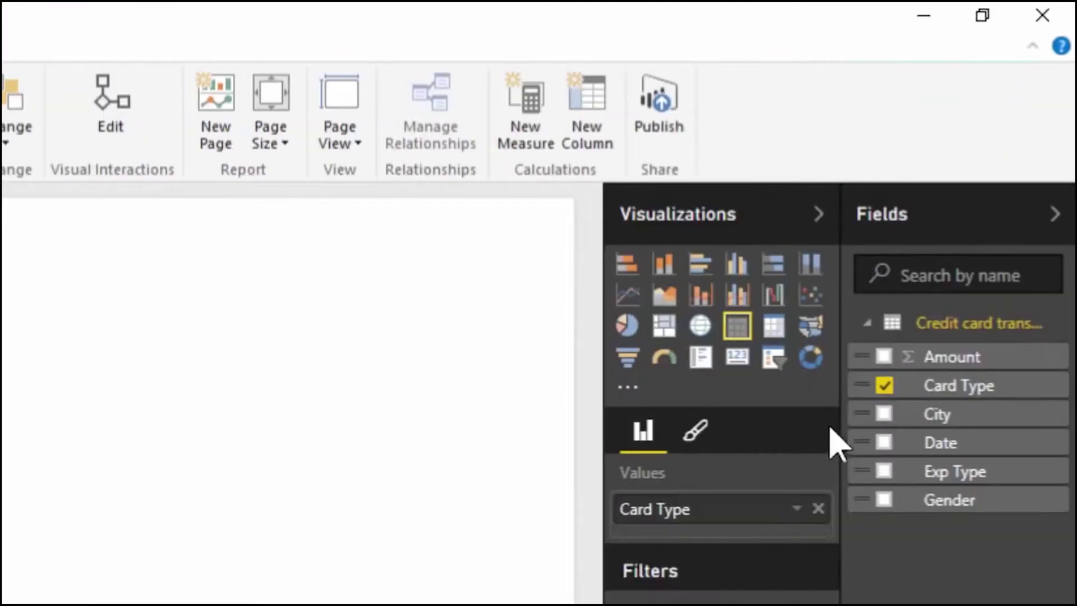
{"action": "left_click", "coordinate": [885, 357]}
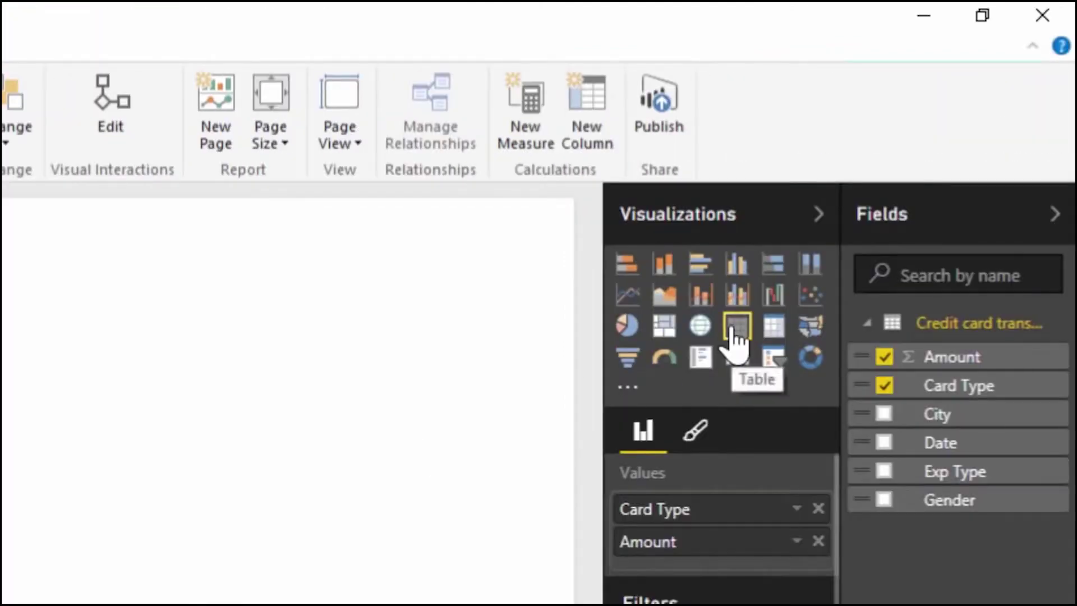
{"action": "left_click", "coordinate": [628, 263]}
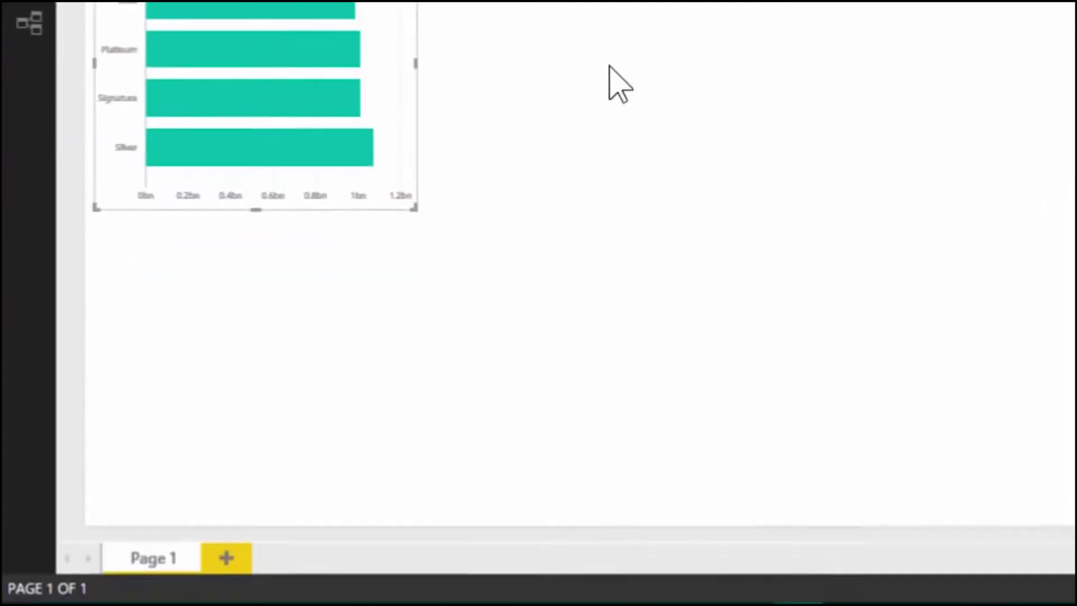
{"action": "left_click", "coordinate": [608, 84]}
Step: Add a treemap of Amount by Exp Type
{"action": "left_click", "coordinate": [884, 471]}
{"action": "left_click", "coordinate": [885, 357]}
{"action": "left_click", "coordinate": [613, 162]}
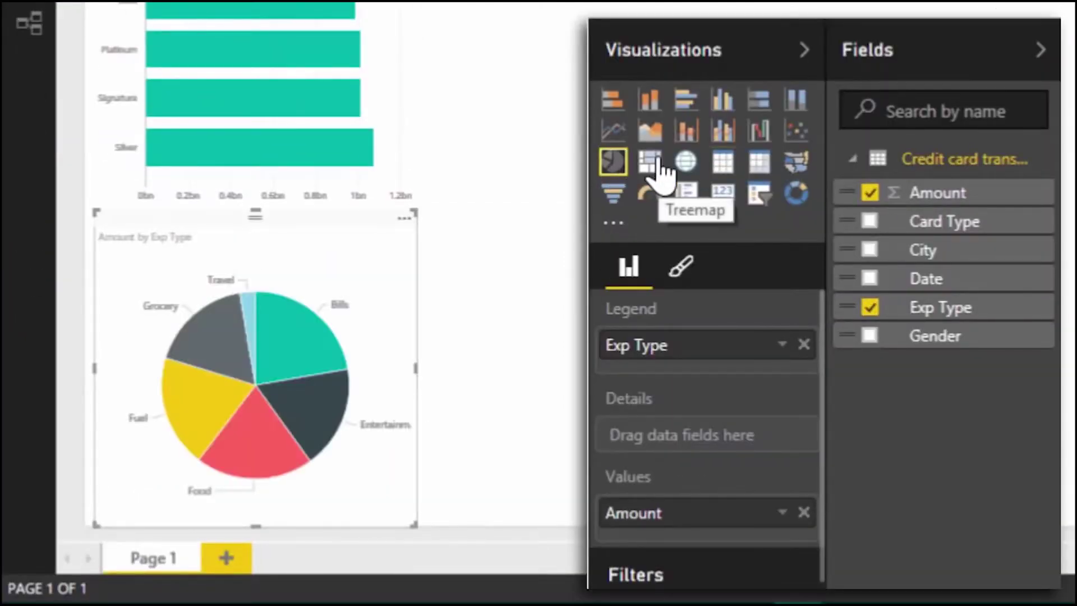
{"action": "left_click", "coordinate": [650, 163]}
{"action": "left_click", "coordinate": [423, 432]}
Step: Add a card showing total Amount in full, without abbreviation
{"action": "left_click_drag", "start_coordinate": [937, 192], "coordinate": [170, 95]}
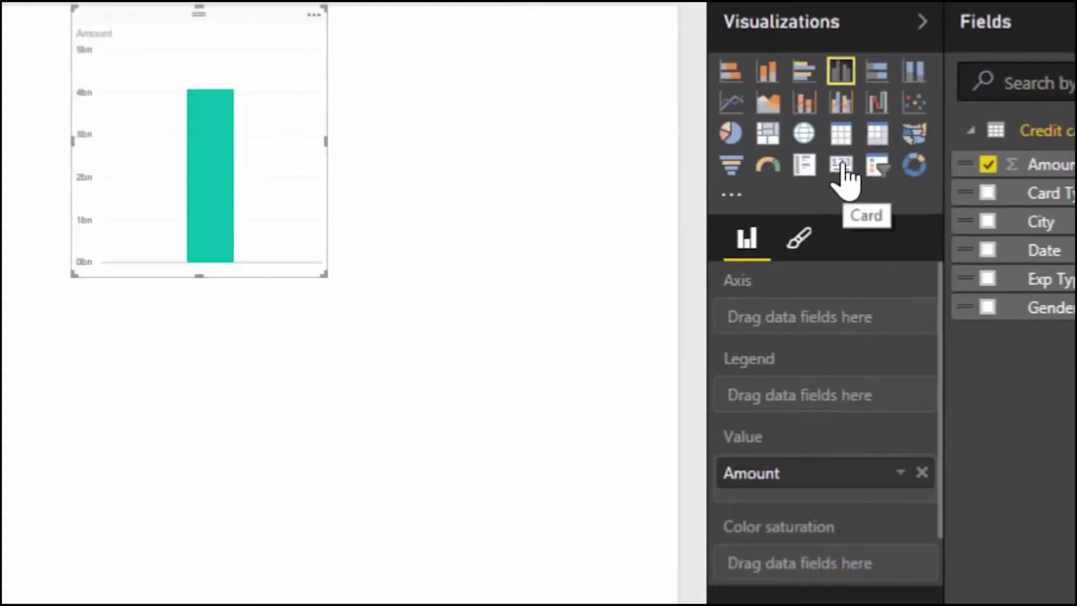
{"action": "left_click", "coordinate": [842, 165]}
{"action": "left_click", "coordinate": [799, 238]}
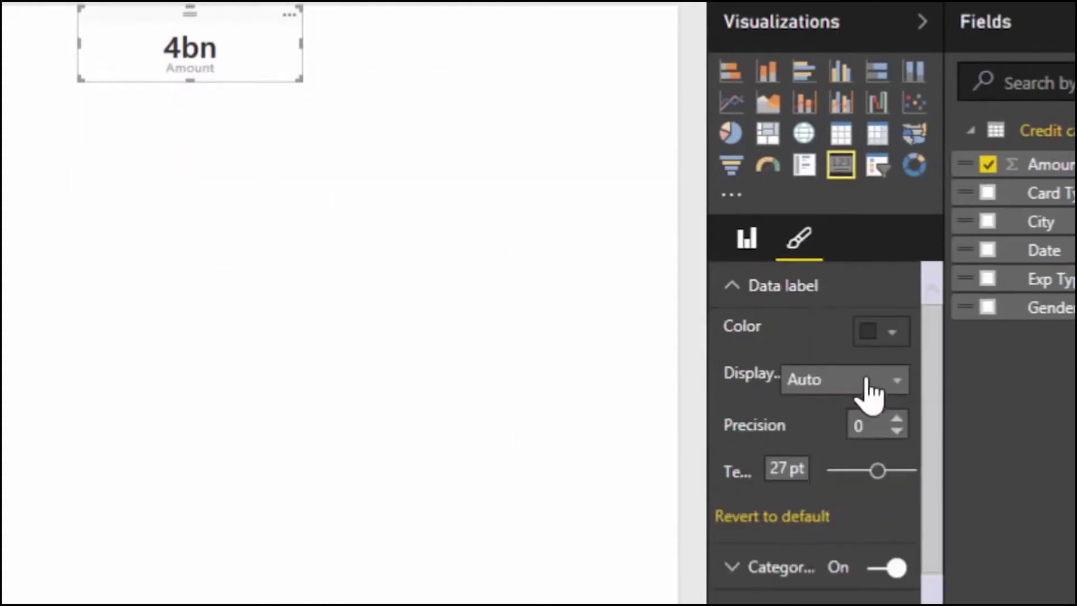
{"action": "left_click", "coordinate": [870, 385]}
{"action": "left_click", "coordinate": [844, 404]}
Step: Duplicate the Amount card into count and average versions
{"action": "key", "text": "ctrl+c"}
{"action": "key", "text": "ctrl+v"}
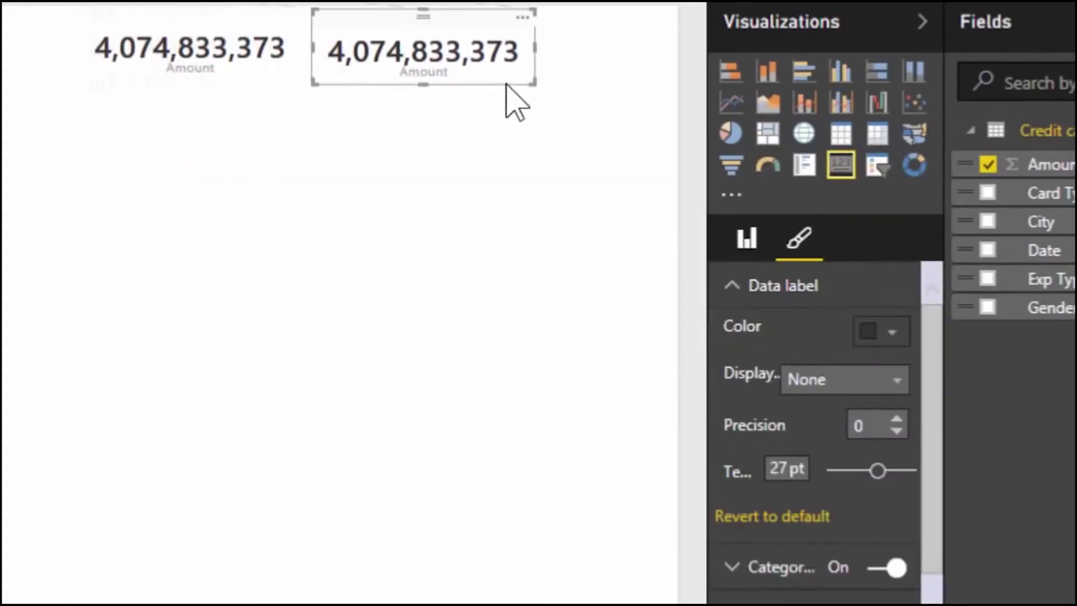
{"action": "left_click", "coordinate": [747, 238]}
{"action": "left_click", "coordinate": [901, 316]}
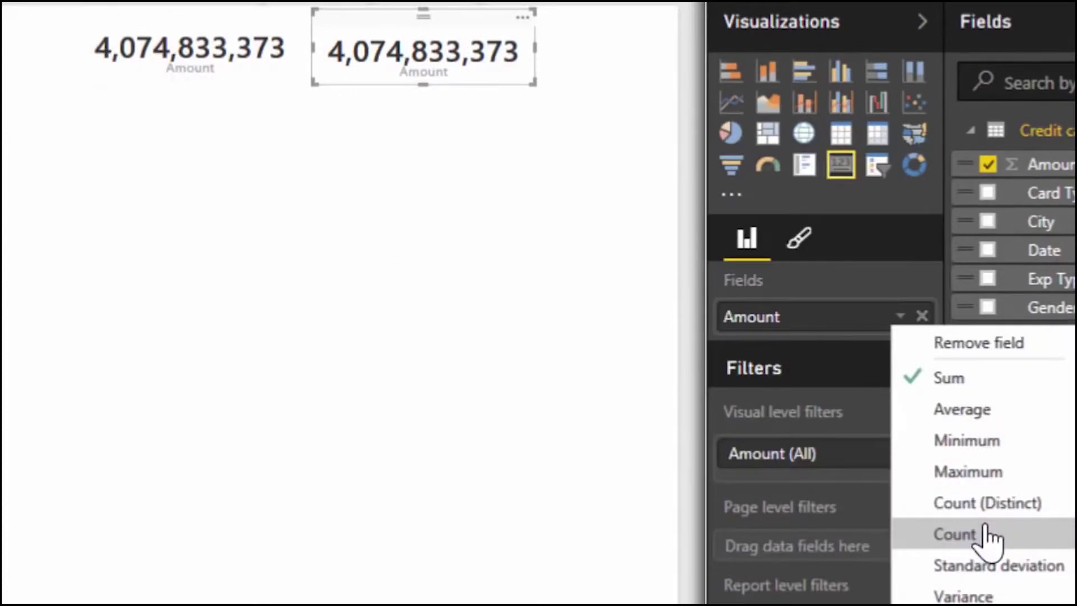
{"action": "left_click", "coordinate": [985, 533]}
{"action": "left_click", "coordinate": [901, 317]}
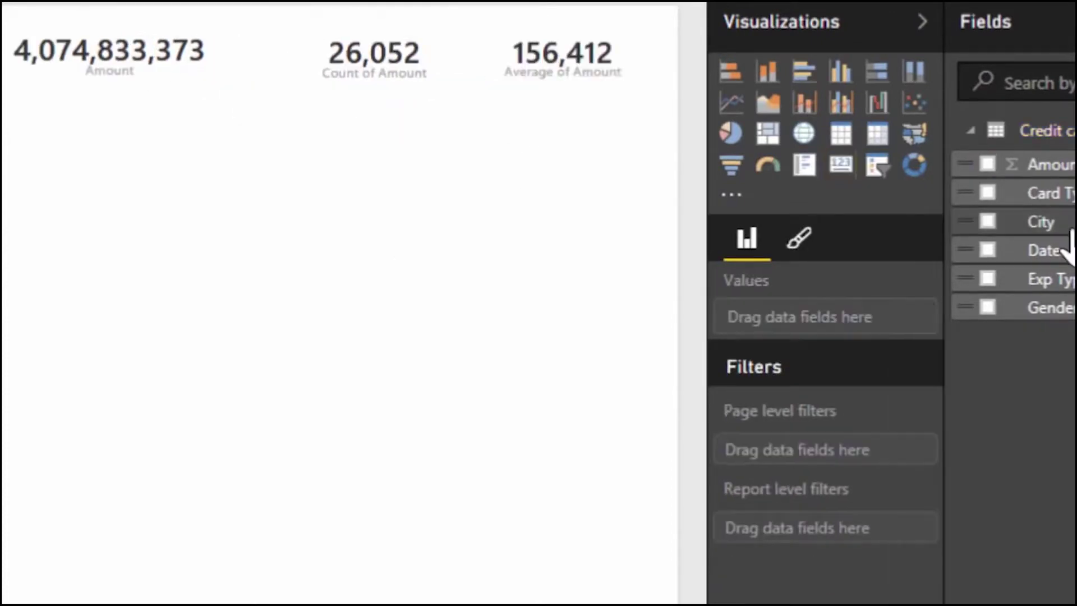
Step: Add a map of Amount by City and cross-filter by the Food expense type
{"action": "left_click", "coordinate": [988, 222]}
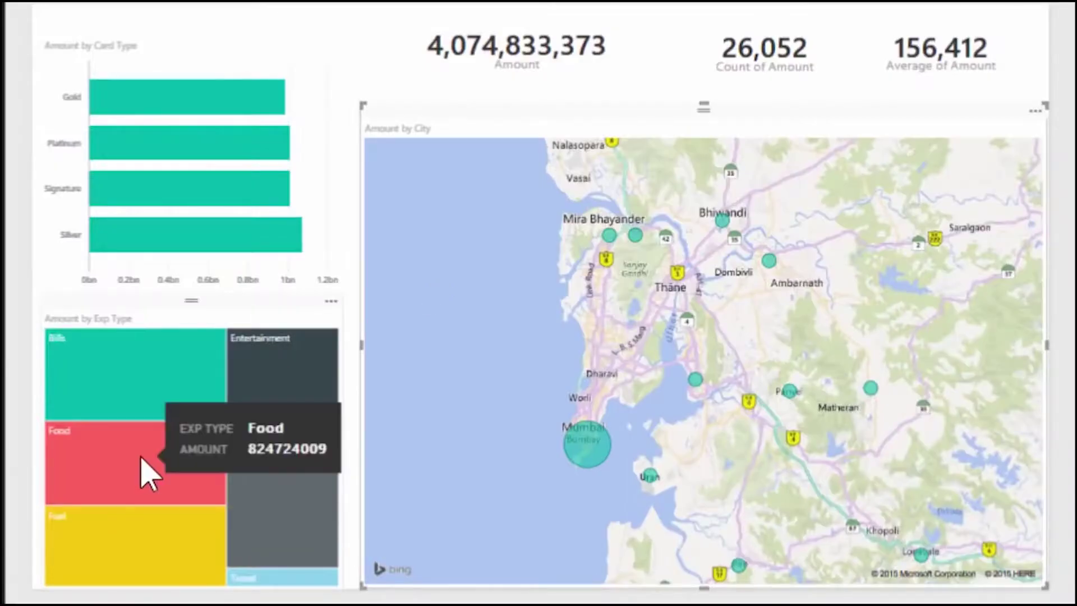
{"action": "left_click", "coordinate": [147, 474]}
{"action": "scroll", "coordinate": [560, 385], "scroll_direction": "up", "scroll_amount": 5}
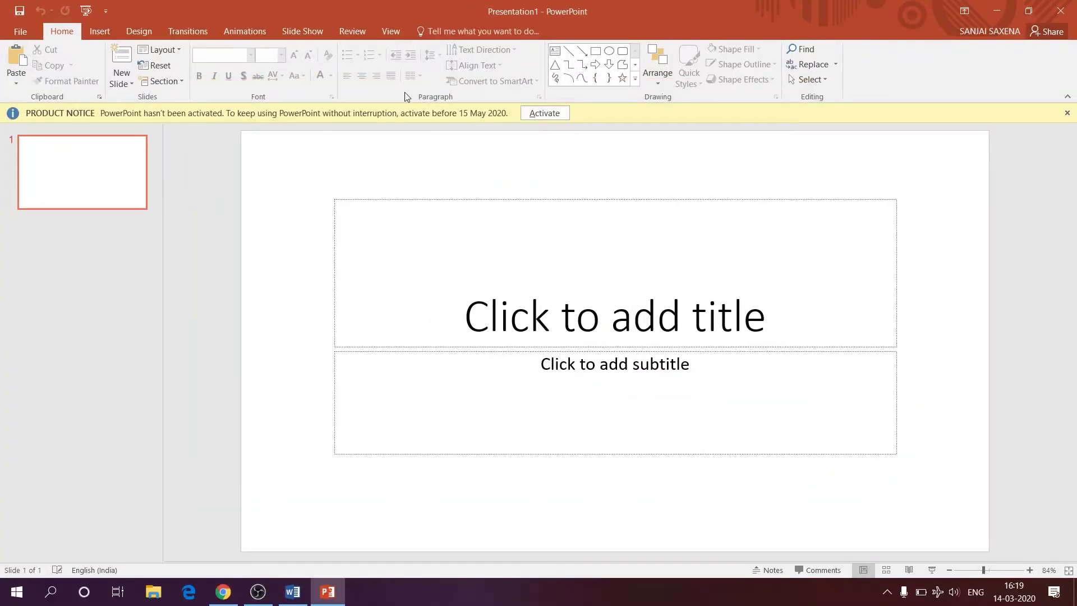
Step: Try several design themes and settle on the dark teal one
{"action": "left_click", "coordinate": [139, 31]}
{"action": "left_click", "coordinate": [165, 64]}
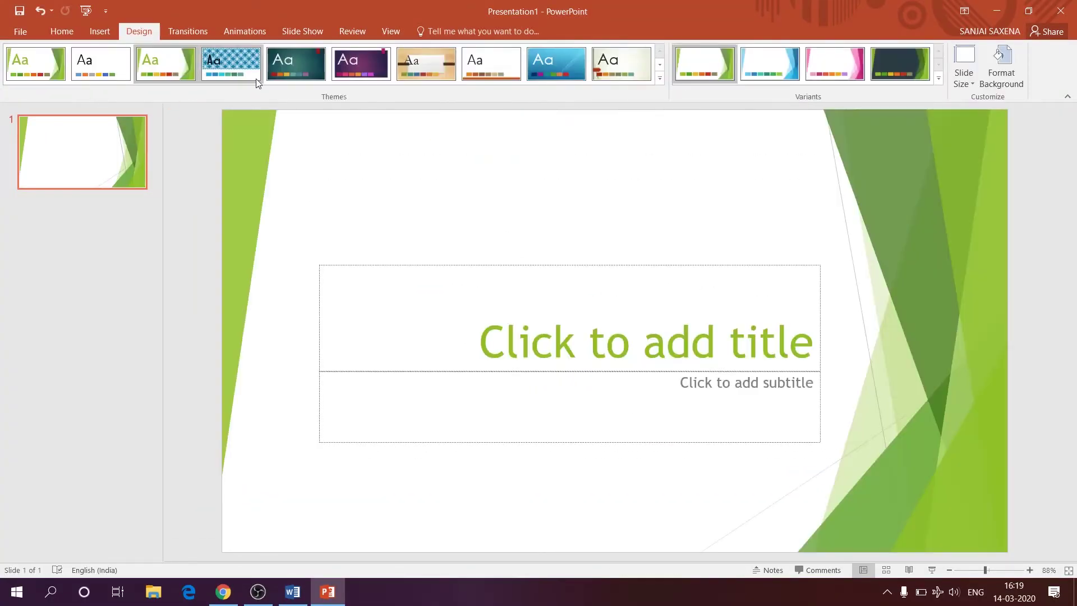
{"action": "left_click", "coordinate": [255, 79]}
{"action": "left_click", "coordinate": [302, 69]}
Step: Type a draft title on the teal slide, then delete the unfinished words
{"action": "left_click", "coordinate": [476, 312]}
{"action": "type", "text": "Hel"}
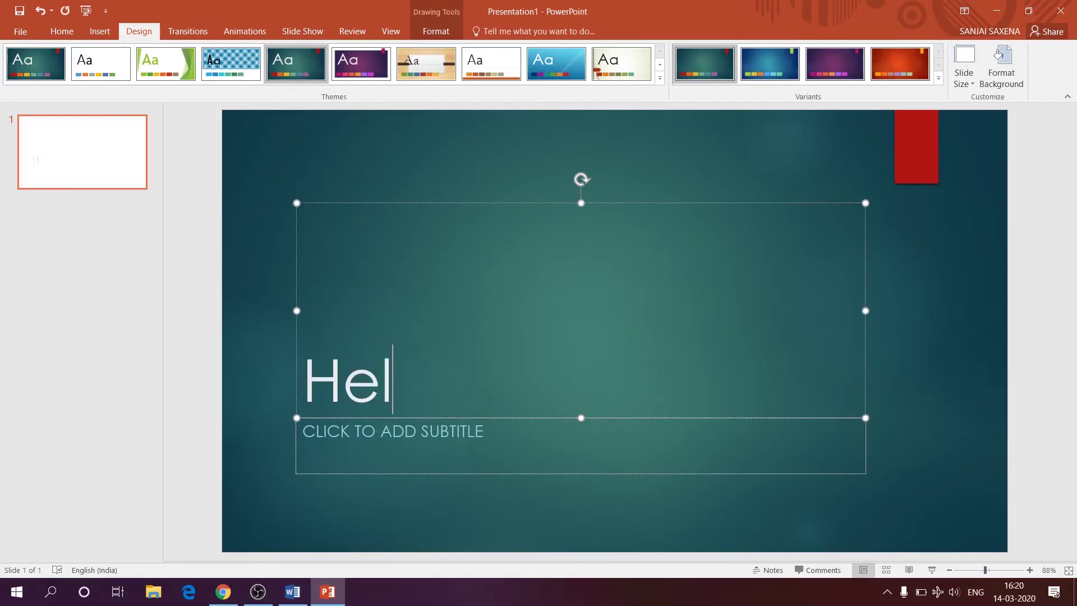
{"action": "type", "text": "lo"}
{"action": "key", "text": "BackSpace"}
{"action": "key", "text": "BackSpace"}
{"action": "key", "text": "BackSpace"}
{"action": "key", "text": "BackSpace"}
{"action": "key", "text": "BackSpace"}
{"action": "type", "text": "Hope you liki"}
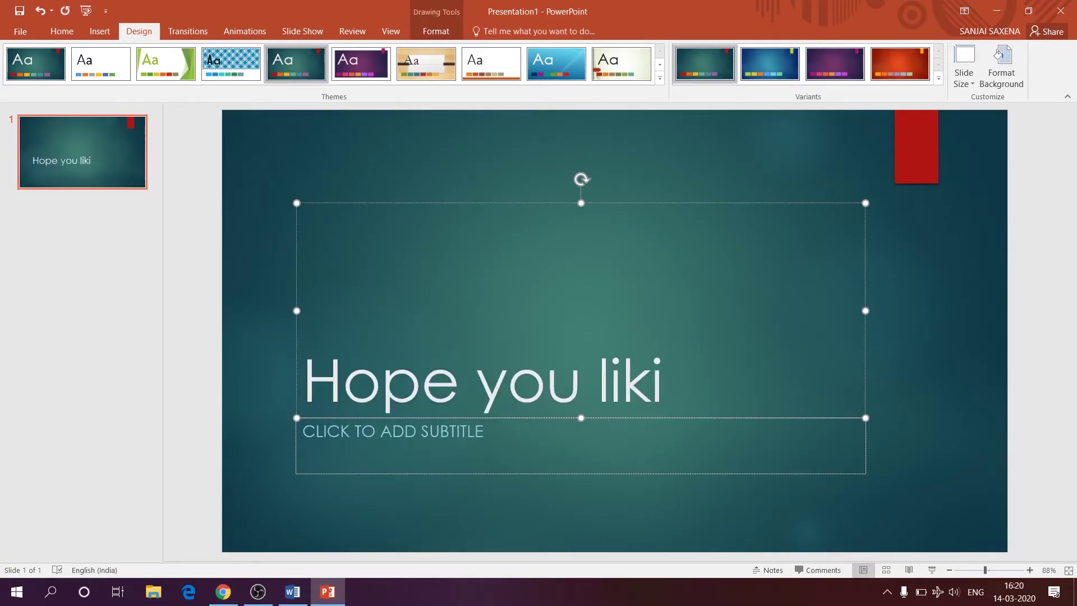
{"action": "type", "text": "this VIDEO ,"}
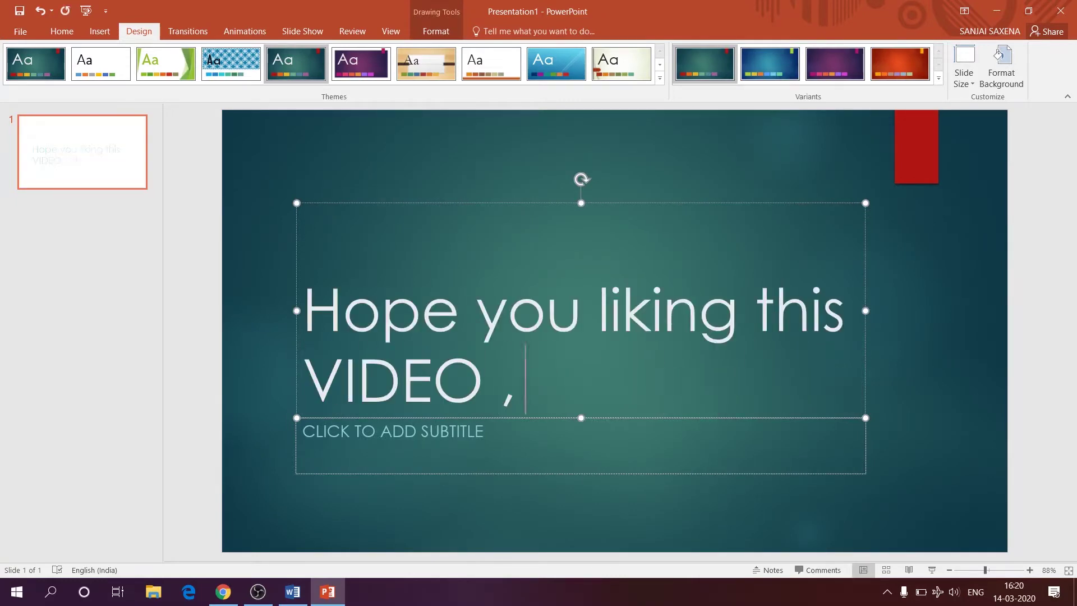
{"action": "type", "text": " please like comment ,subsc"}
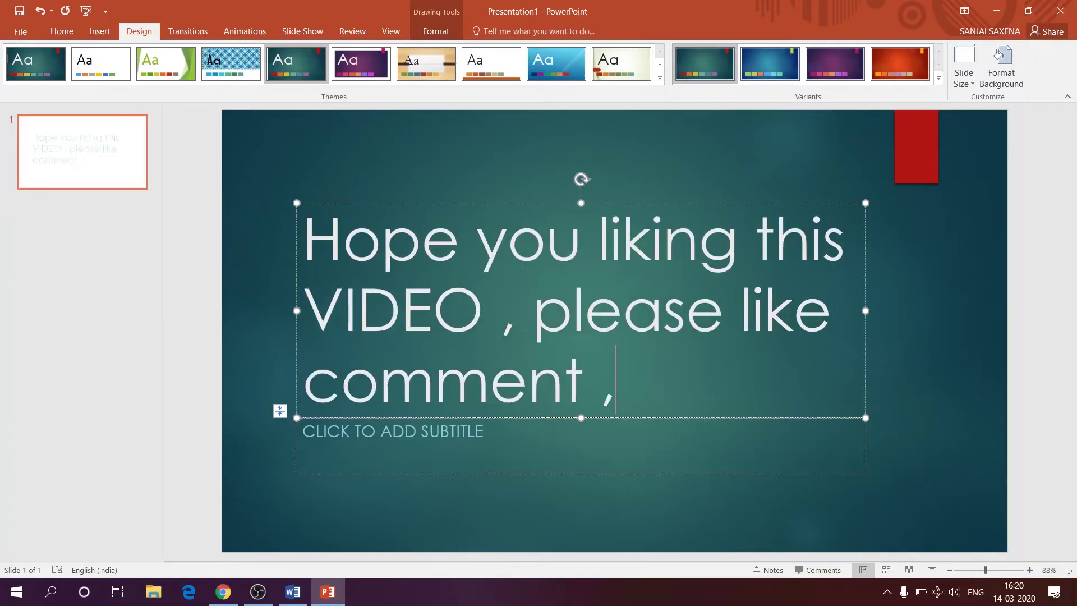
{"action": "key", "text": "BackSpace"}
{"action": "key", "text": "BackSpace"}
{"action": "key", "text": "BackSpace"}
{"action": "key", "text": "BackSpace"}
{"action": "key", "text": "BackSpace"}
{"action": "key", "text": "BackSpace"}
{"action": "key", "text": "BackSpace"}
Step: Create a new presentation with a purple theme and begin the title 'Don't forget to subscribe'
{"action": "key", "text": "ctrl+n"}
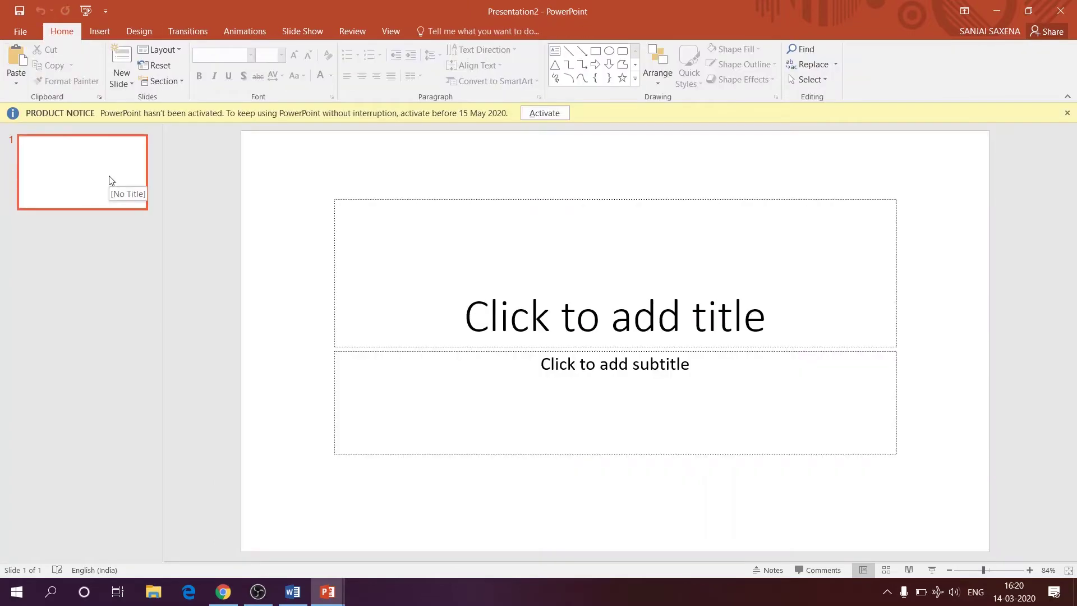
{"action": "left_click", "coordinate": [141, 32]}
{"action": "left_click", "coordinate": [360, 63]}
{"action": "left_click", "coordinate": [565, 301]}
{"action": "type", "text": "DOn"}
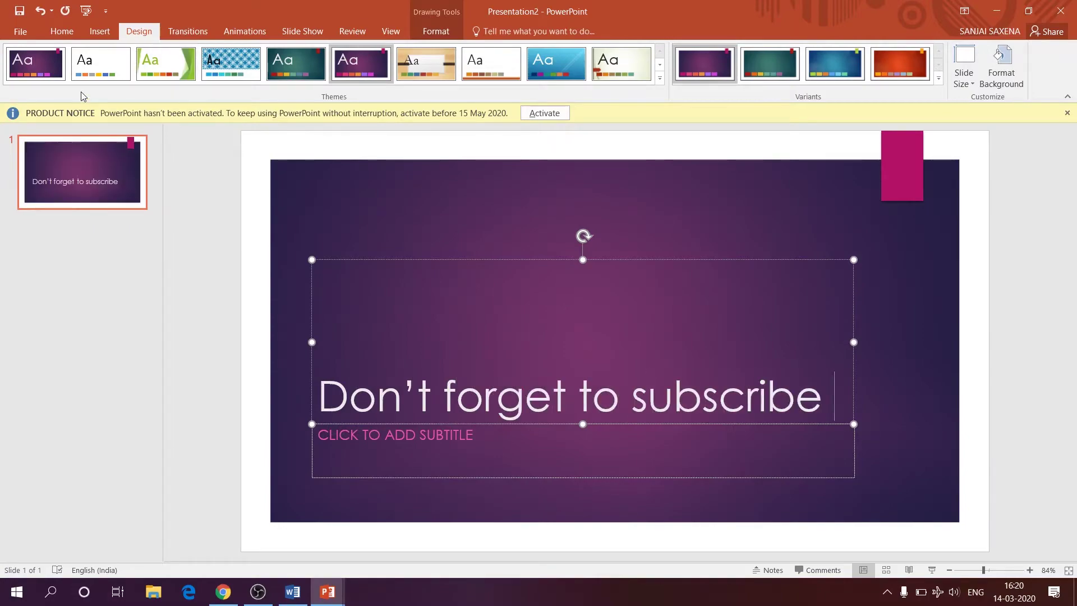
Step: Give the slide a Reveal transition after trying Push and Wipe
{"action": "left_click", "coordinate": [21, 32]}
{"action": "left_click", "coordinate": [23, 25]}
{"action": "left_click", "coordinate": [188, 31]}
{"action": "left_click", "coordinate": [240, 61]}
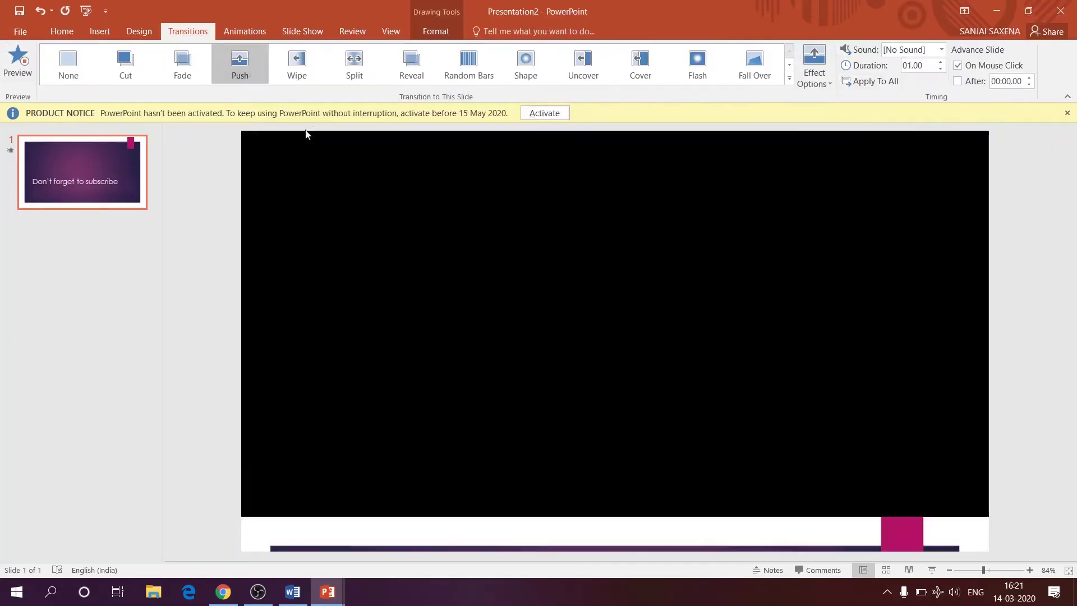
{"action": "left_click", "coordinate": [297, 61]}
{"action": "left_click", "coordinate": [423, 58]}
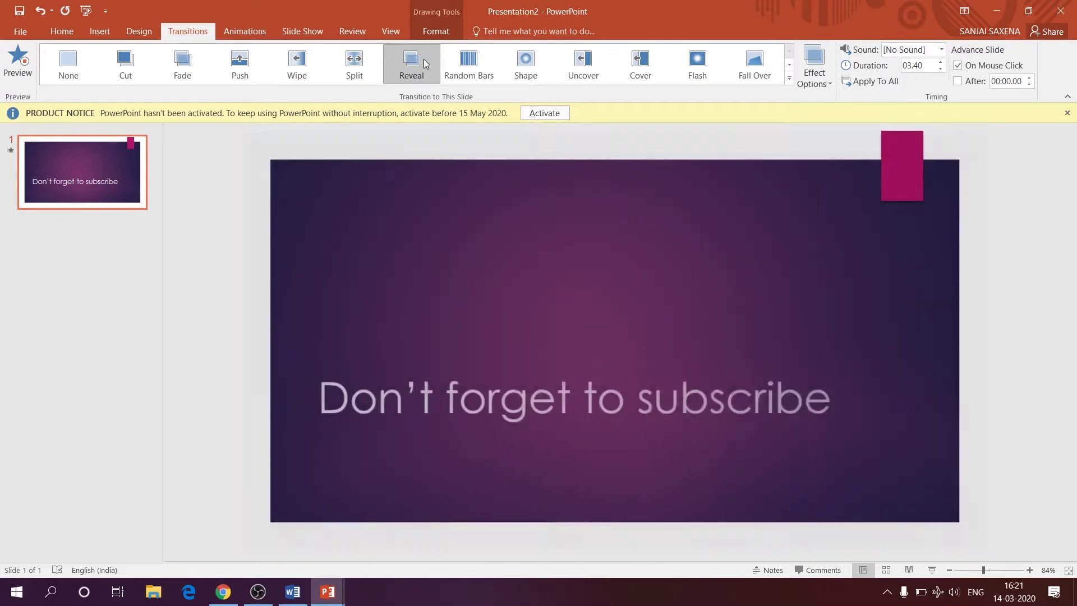
Step: Animate the title with a Split entrance effect
{"action": "left_click", "coordinate": [246, 31]}
{"action": "left_click", "coordinate": [249, 70]}
{"action": "left_click", "coordinate": [354, 65]}
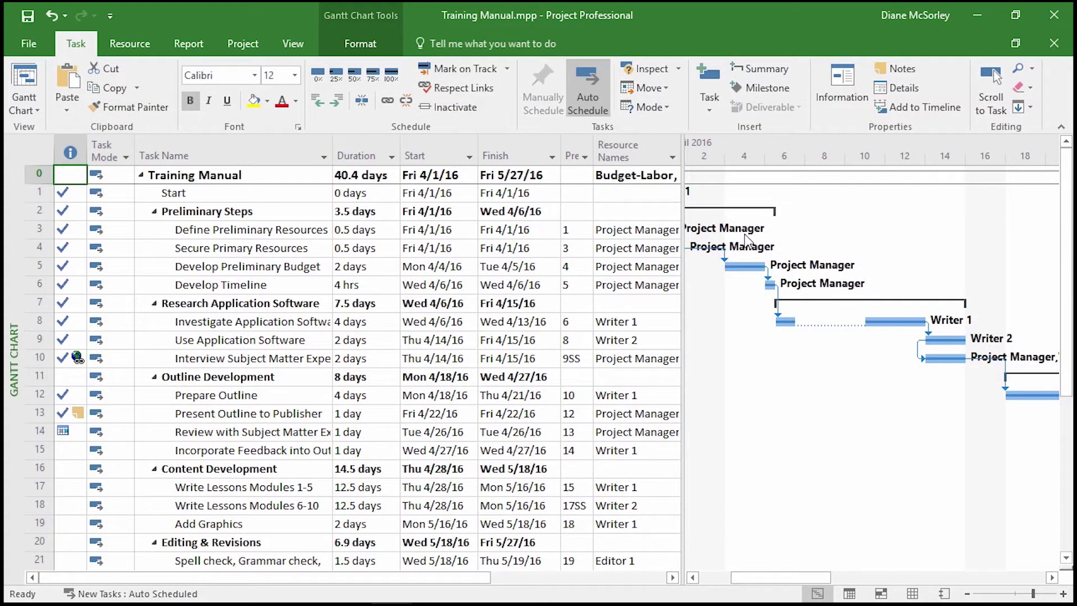
Step: Glance at the Resource Sheet, then show the Gantt tasks with the Cost table
{"action": "left_click", "coordinate": [293, 43]}
{"action": "left_click", "coordinate": [289, 88]}
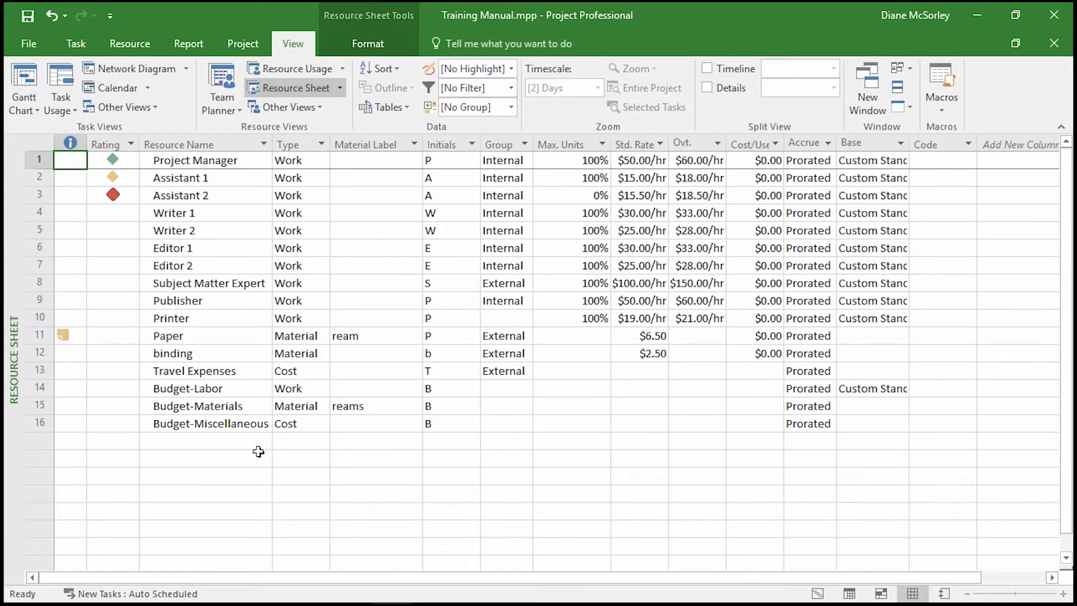
{"action": "left_click", "coordinate": [27, 87]}
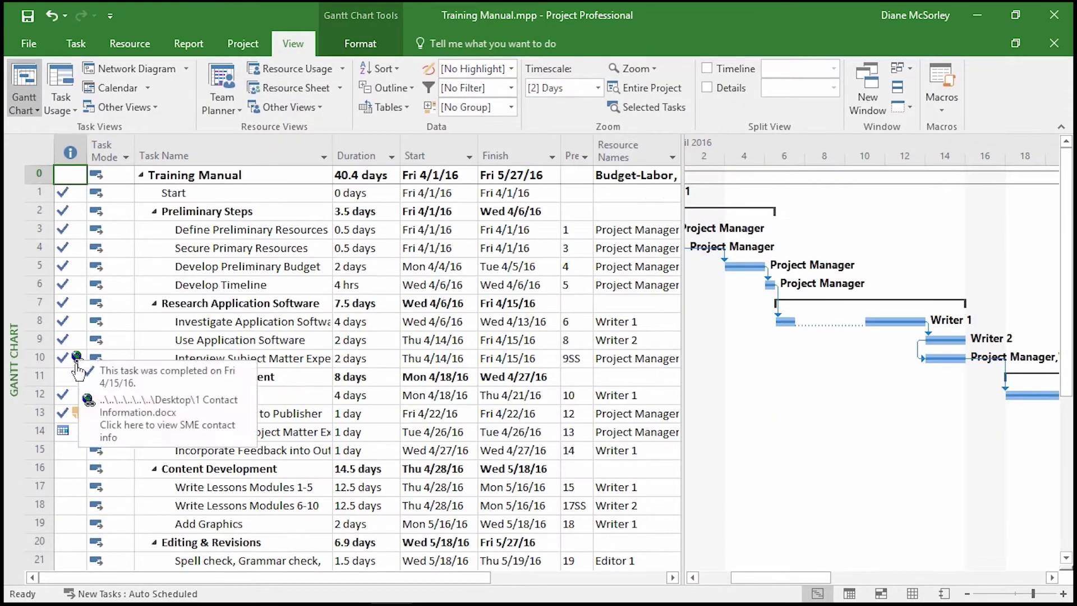
{"action": "mouse_move", "coordinate": [80, 415]}
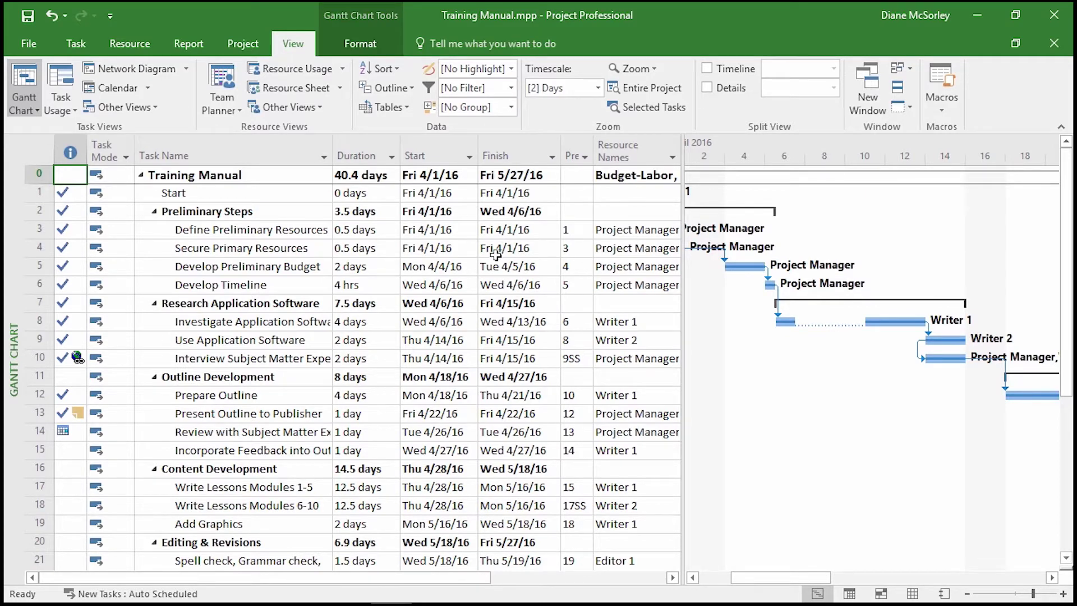
{"action": "left_click", "coordinate": [387, 106]}
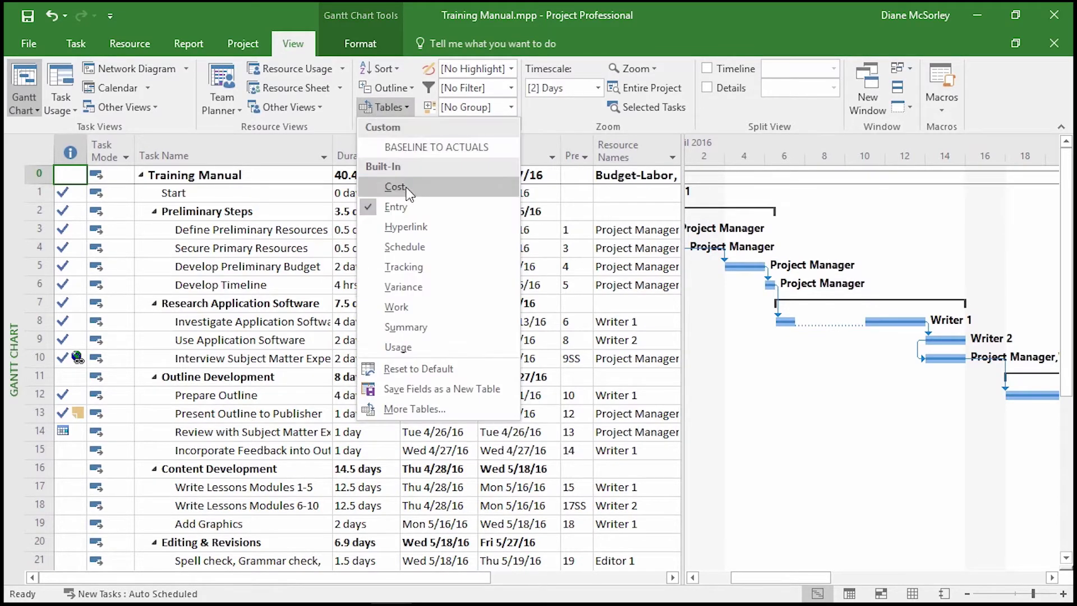
{"action": "left_click", "coordinate": [396, 187]}
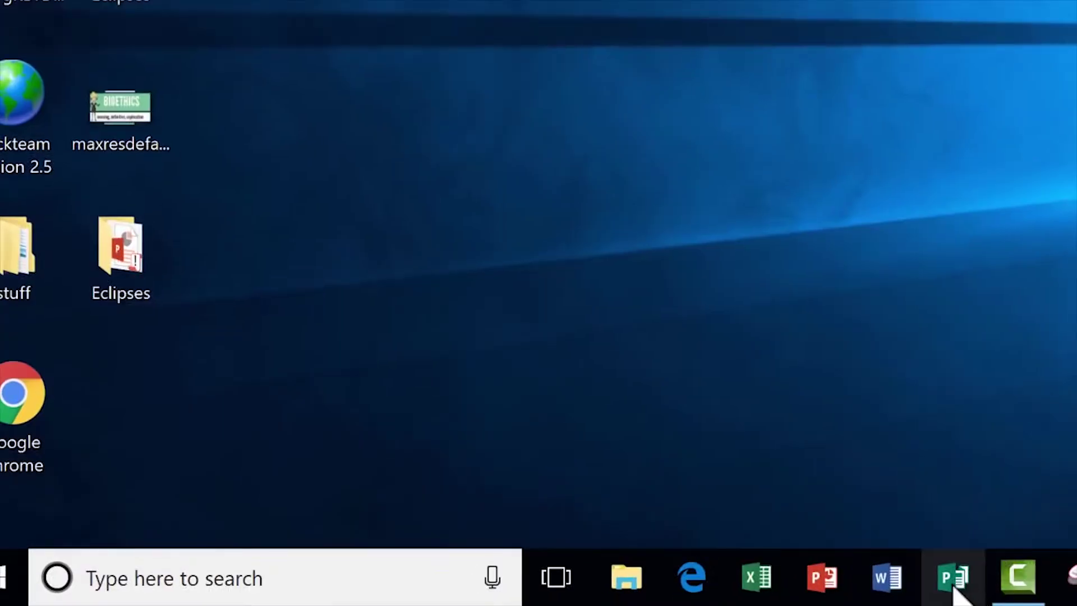
Step: Launch Publisher, create the Scallops take-out menu publication and zoom to 100%
{"action": "left_click", "coordinate": [582, 589]}
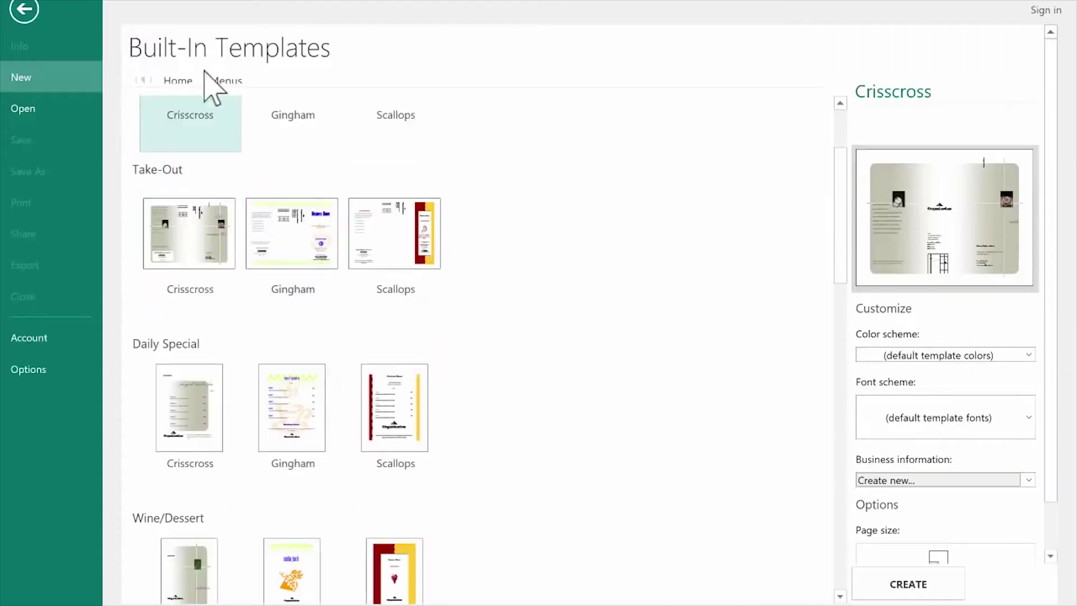
{"action": "left_click", "coordinate": [906, 583]}
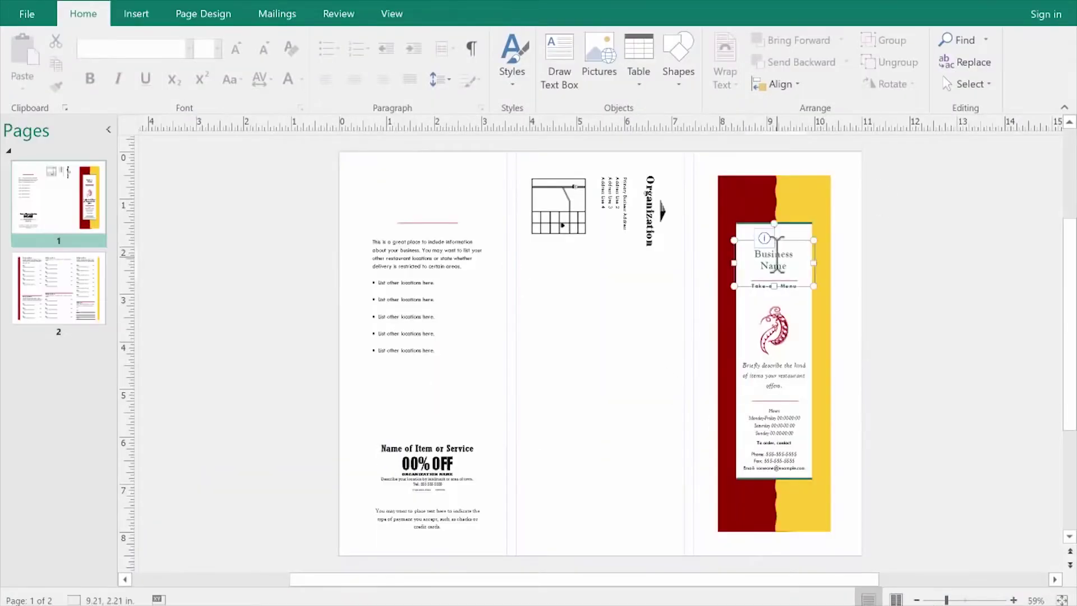
{"action": "left_click", "coordinate": [31, 20]}
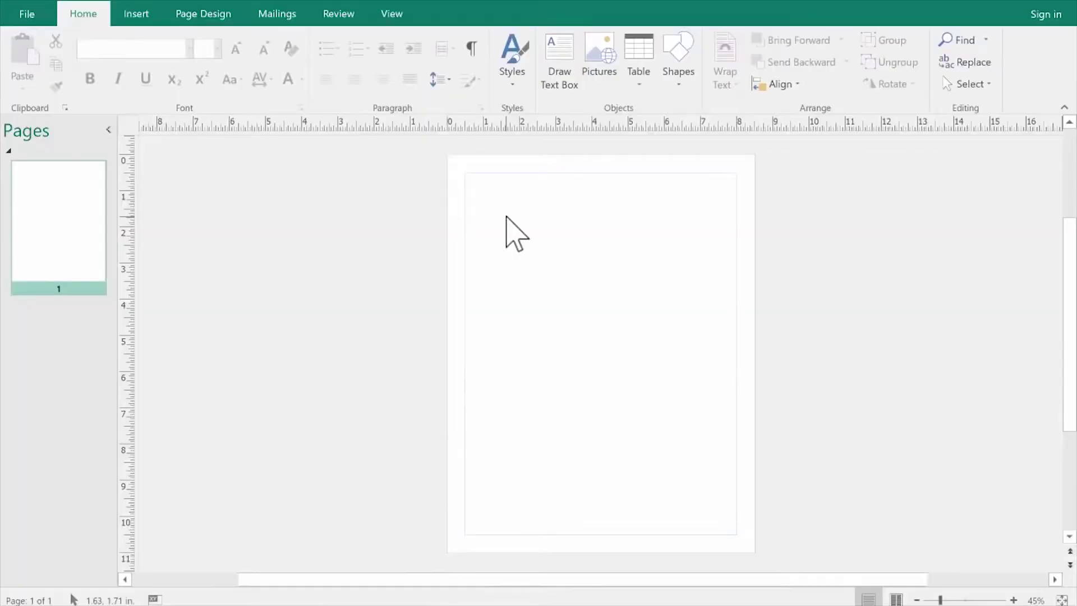
{"action": "left_click", "coordinate": [958, 596]}
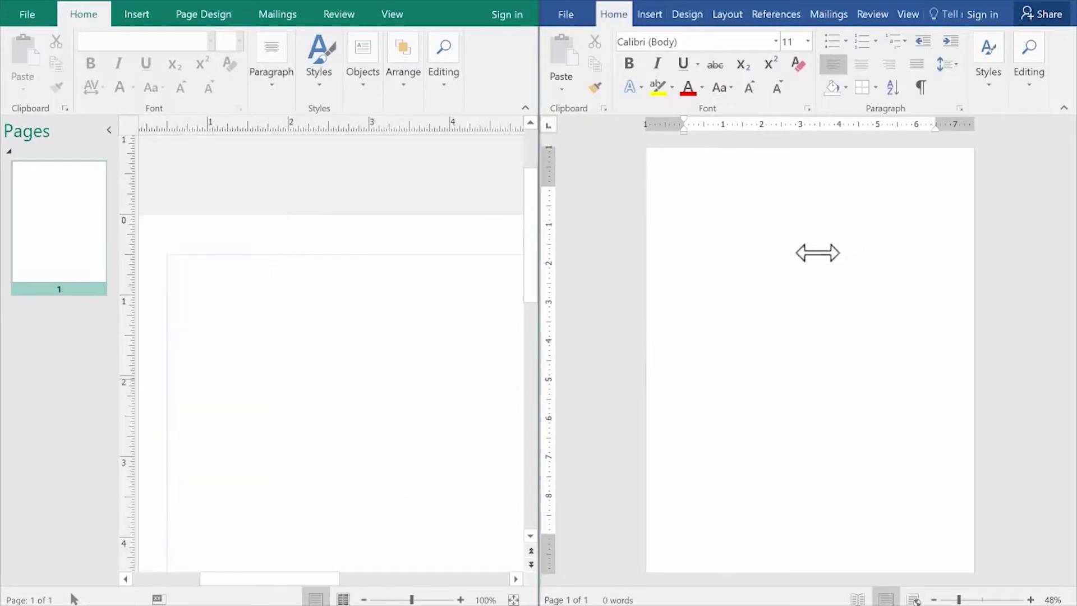
Step: In the Word document, type filler text and add empty lines above the paragraphs
{"action": "left_click", "coordinate": [845, 220]}
{"action": "type", "text": "lksajkfjkajs;kdlfjkl;ajsfk;l"}
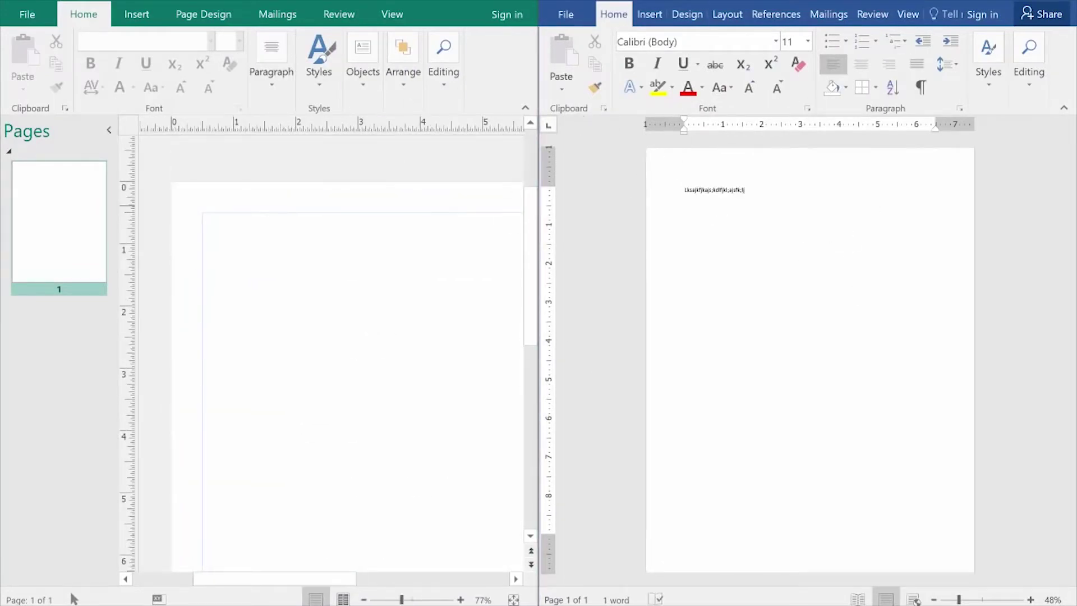
{"action": "key", "text": "ctrl+a"}
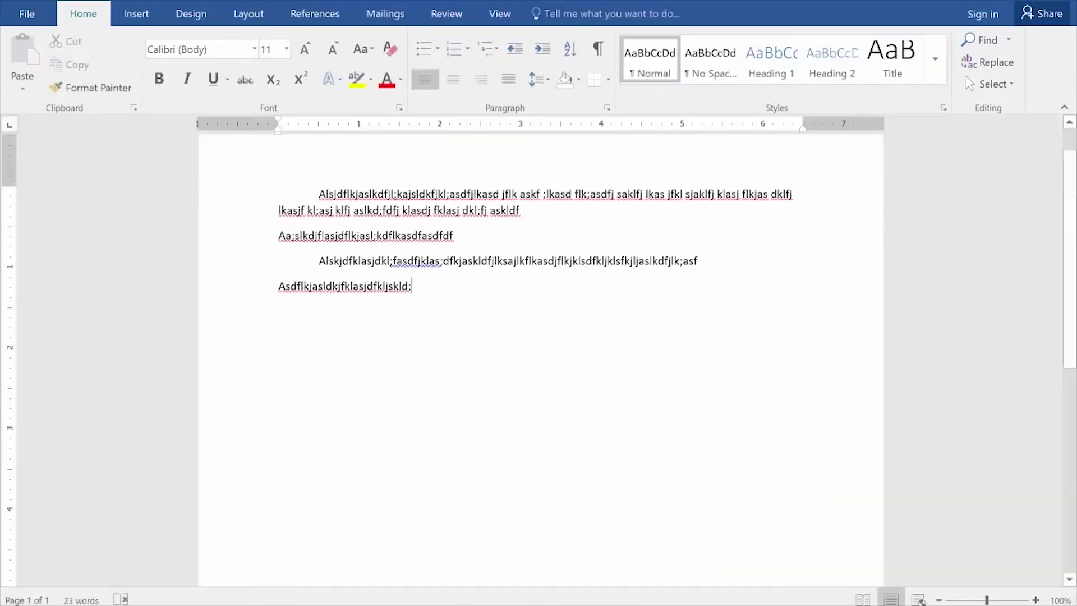
{"action": "key", "text": "Return"}
{"action": "key", "text": "Return"}
{"action": "key", "text": "Return"}
{"action": "key", "text": "Return"}
{"action": "key", "text": "Return"}
{"action": "key", "text": "Return"}
{"action": "key", "text": "Return"}
{"action": "key", "text": "Return"}
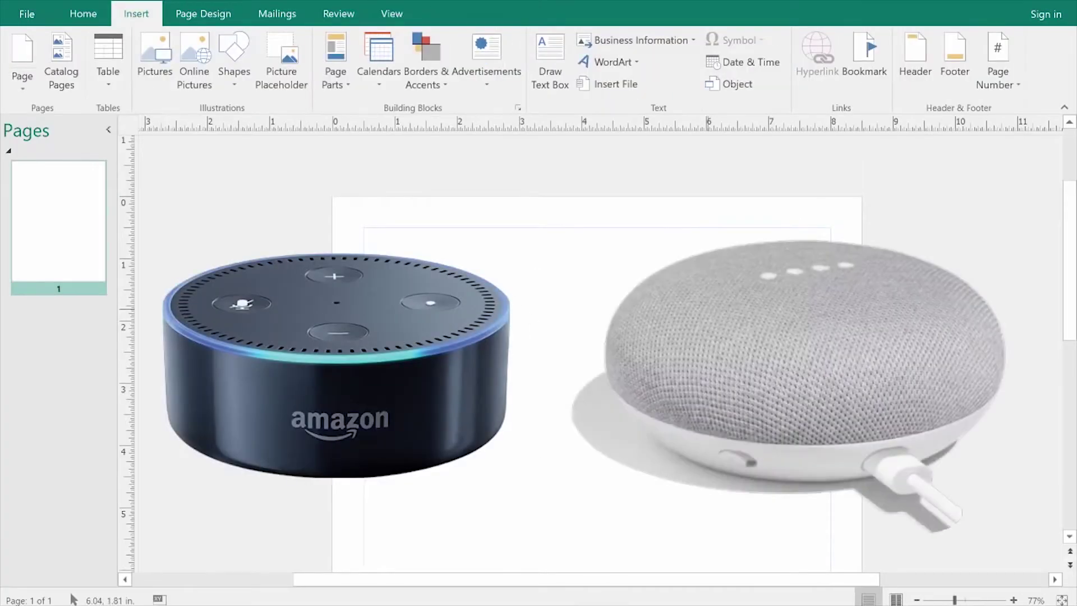
Step: Draw a text box near the top reading 'For Sale', enlarged and underlined
{"action": "left_click", "coordinate": [553, 73]}
{"action": "left_click_drag", "start_coordinate": [408, 225], "coordinate": [789, 334]}
{"action": "type", "text": "For Sale"}
{"action": "key", "text": "ctrl+a"}
{"action": "left_click", "coordinate": [266, 41]}
{"action": "left_click", "coordinate": [252, 335]}
{"action": "left_click", "coordinate": [172, 63]}
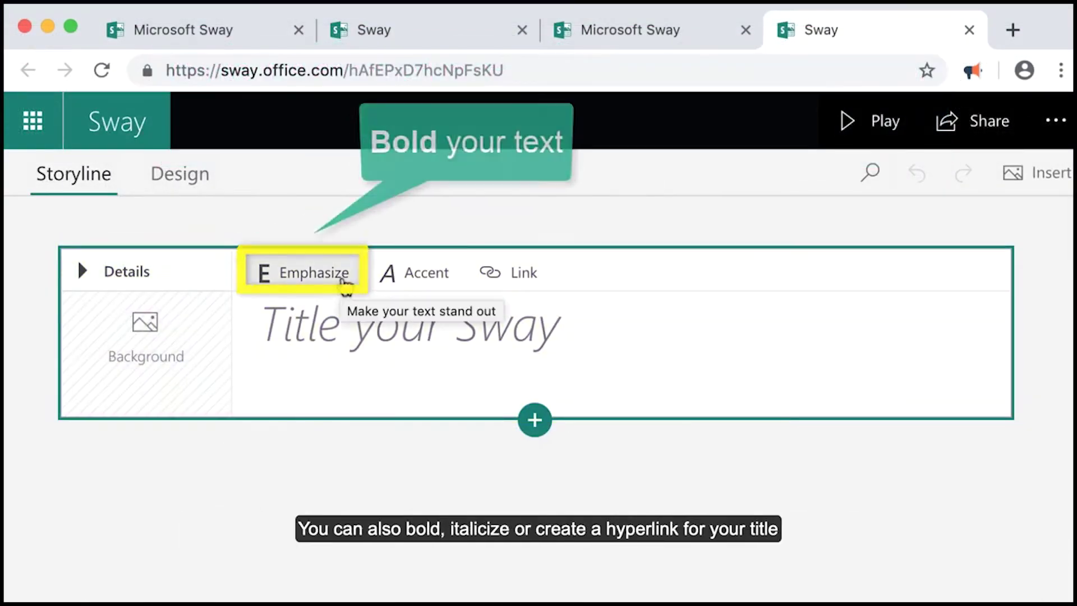
Step: Browse the text and media content types and add a Heading 1 card below the title
{"action": "left_click", "coordinate": [535, 420]}
{"action": "left_click", "coordinate": [438, 469]}
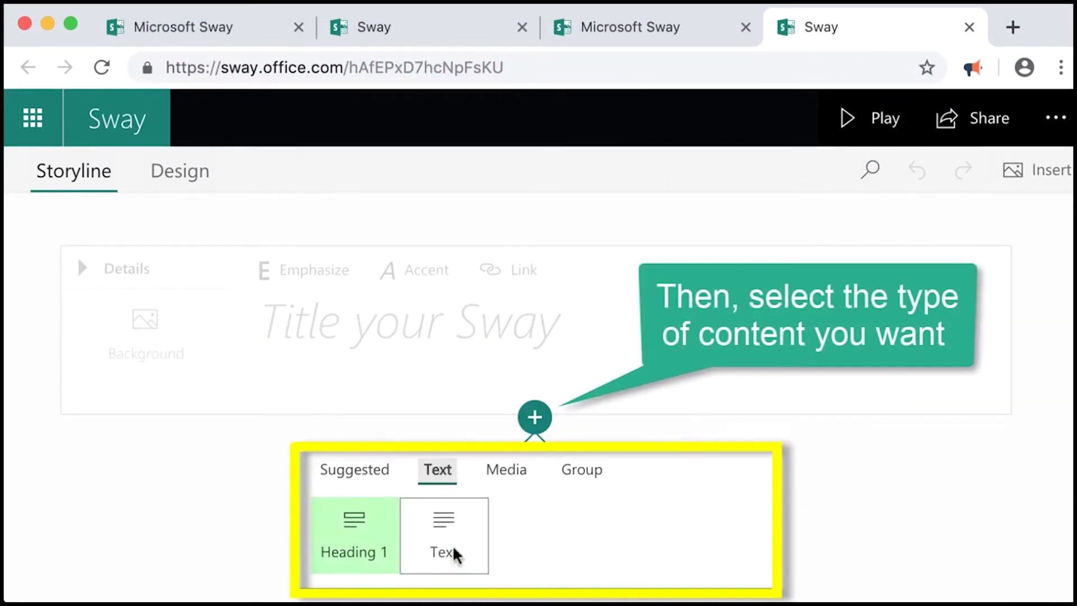
{"action": "left_click", "coordinate": [507, 470]}
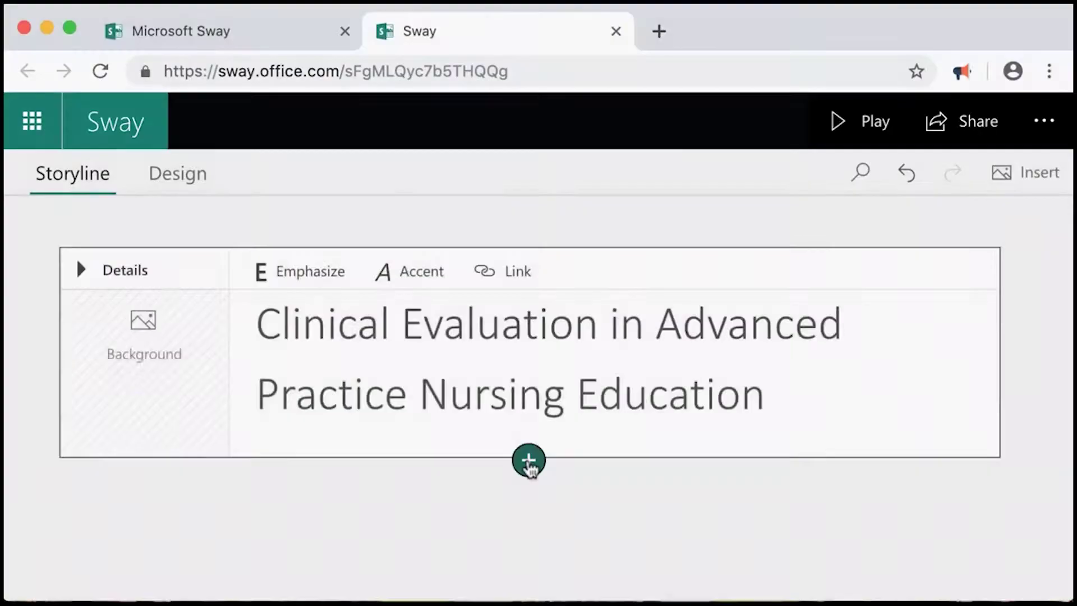
{"action": "left_click", "coordinate": [527, 460]}
{"action": "left_click", "coordinate": [361, 548]}
Step: Insert an image from the Advanced Practice Nursing Education search and set its focus point
{"action": "left_click", "coordinate": [529, 551]}
{"action": "left_click", "coordinate": [624, 469]}
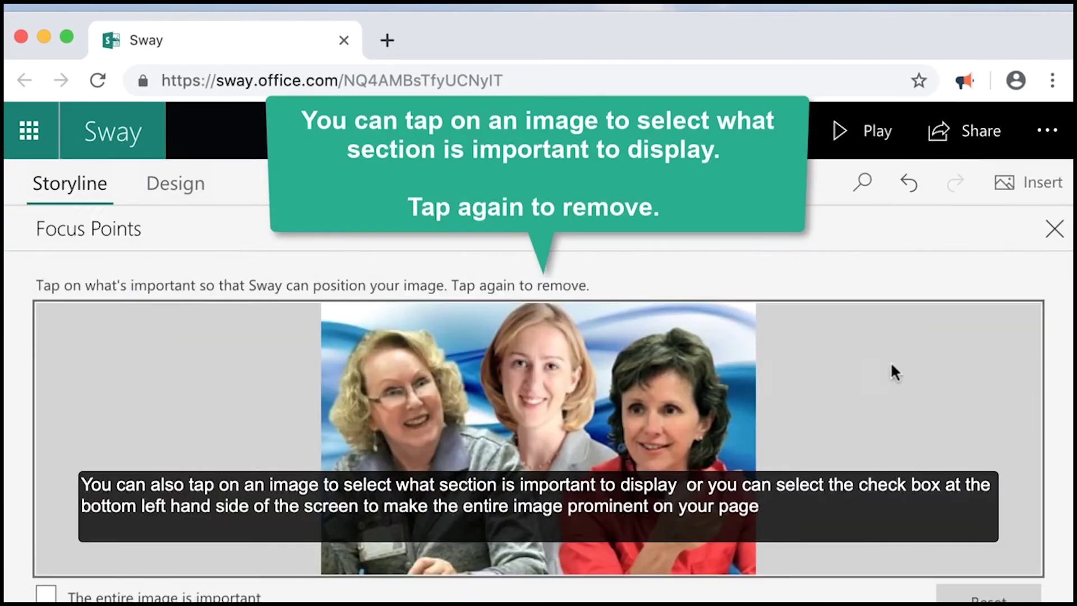
{"action": "left_click", "coordinate": [378, 539]}
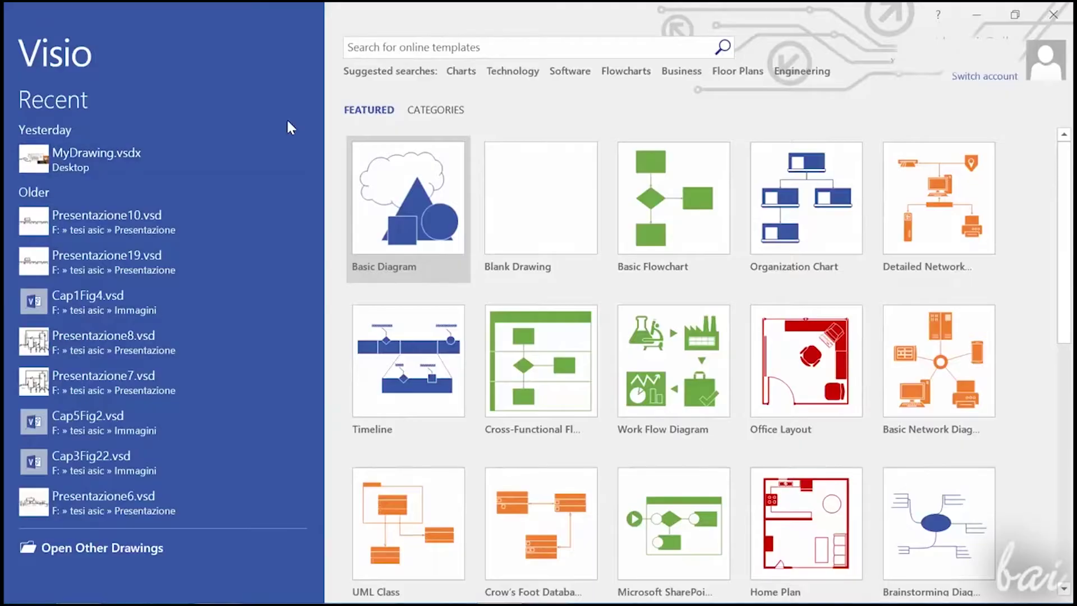
Step: Start a blank drawing, toggle the rulers and make the page taller
{"action": "scroll", "coordinate": [817, 240], "scroll_direction": "down", "scroll_amount": 5}
{"action": "scroll", "coordinate": [617, 241], "scroll_direction": "up", "scroll_amount": 6}
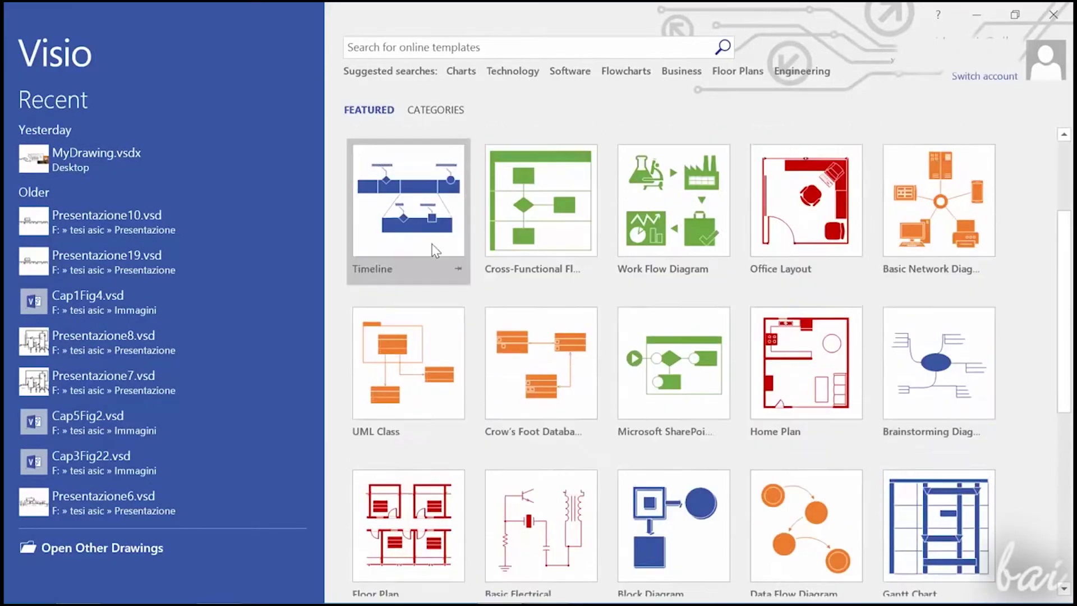
{"action": "left_click", "coordinate": [531, 247]}
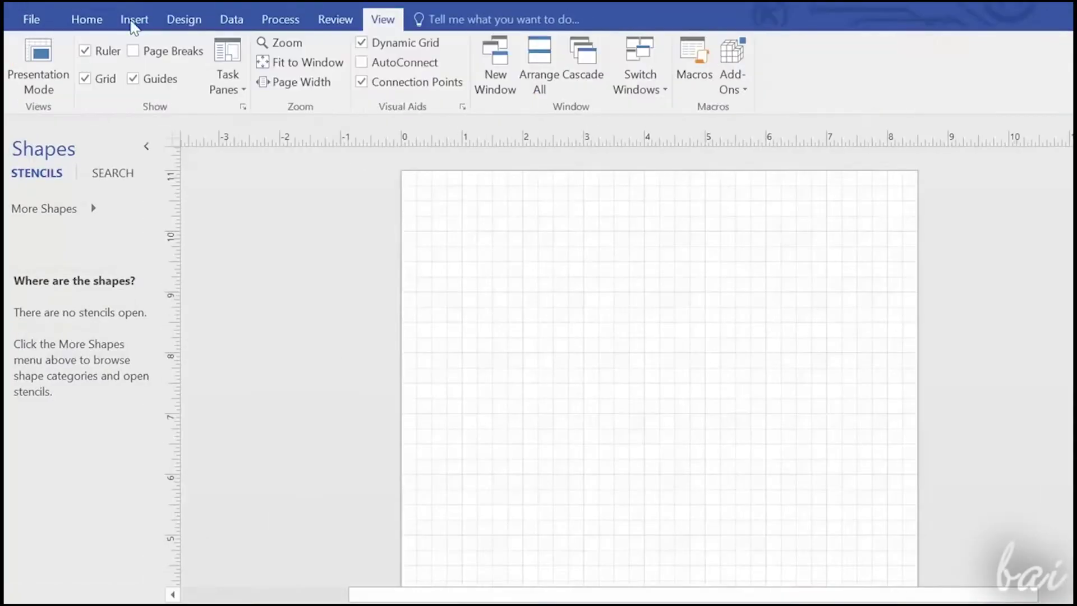
{"action": "left_click", "coordinate": [84, 50]}
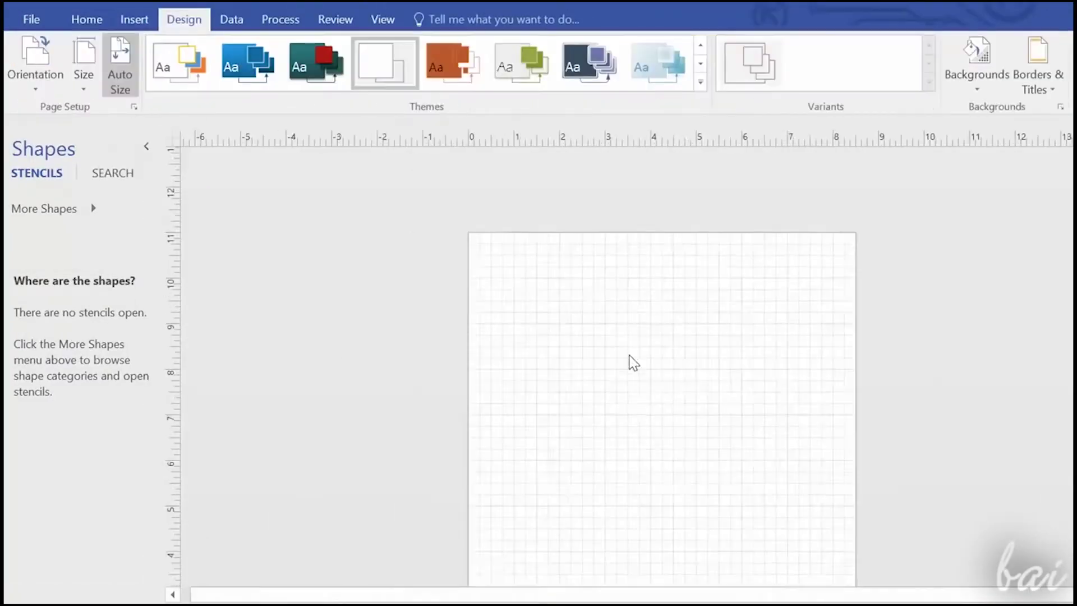
{"action": "left_click", "coordinate": [84, 64]}
{"action": "left_click", "coordinate": [149, 378]}
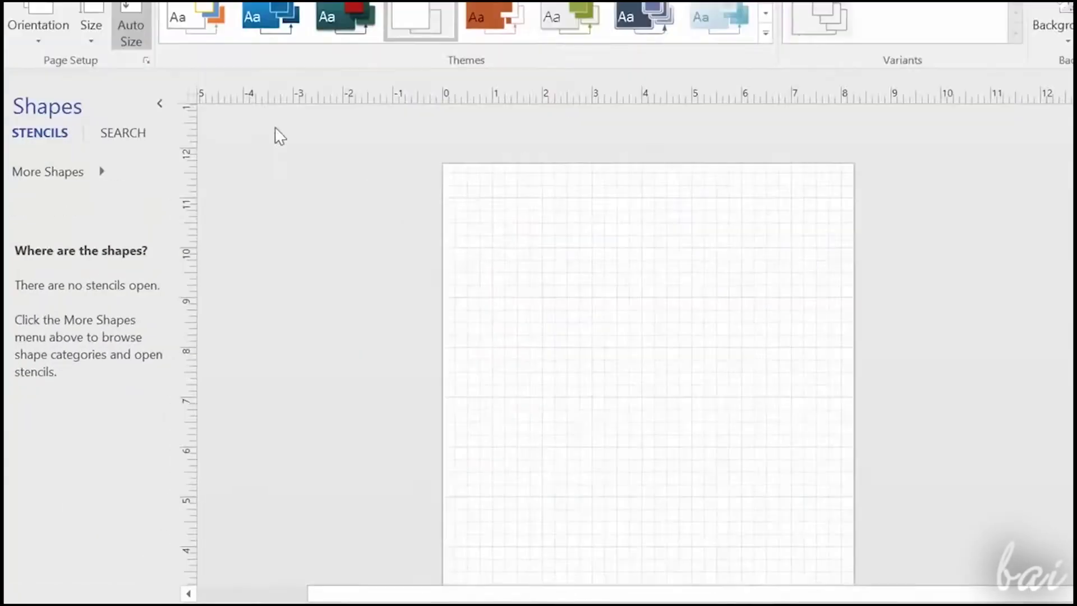
Step: Load the Basic Flowchart Shapes stencil and place a Start/End shape on the page
{"action": "left_click", "coordinate": [44, 208]}
{"action": "mouse_move", "coordinate": [204, 233]}
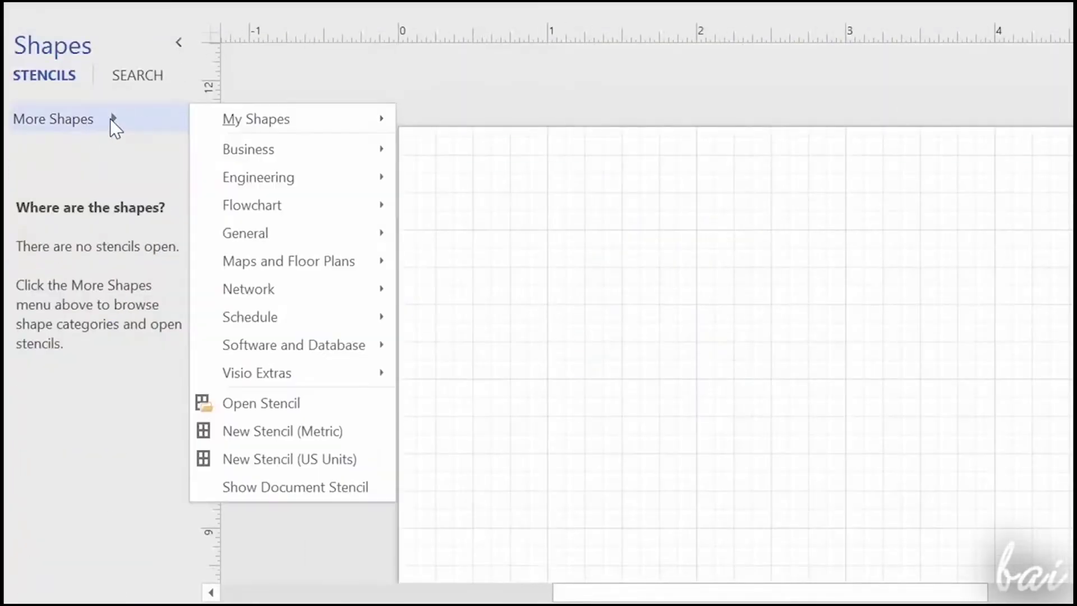
{"action": "mouse_move", "coordinate": [252, 205]}
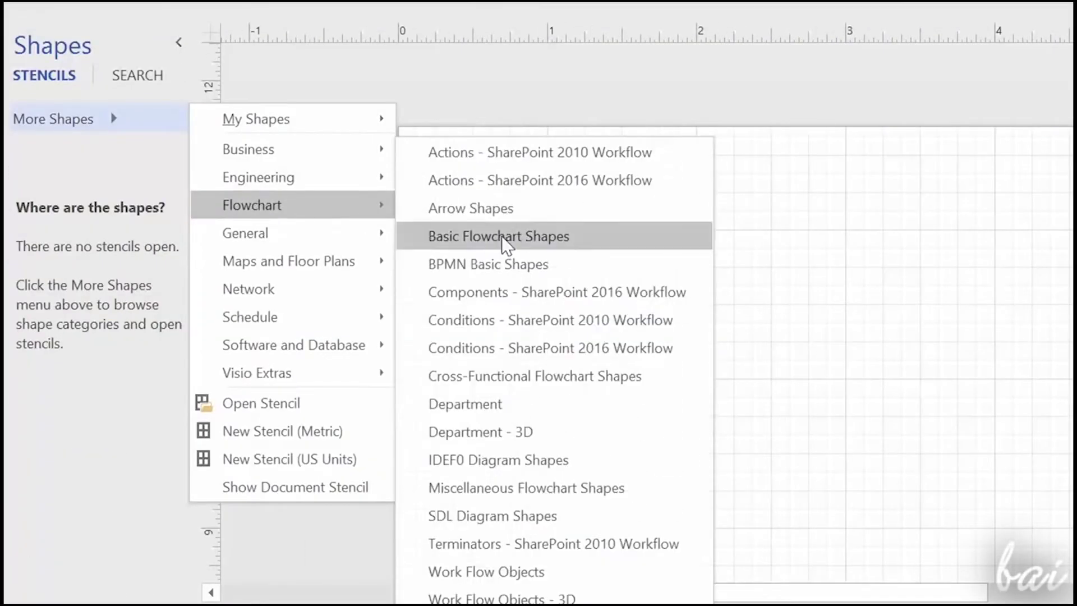
{"action": "left_click", "coordinate": [503, 236]}
{"action": "left_click_drag", "start_coordinate": [72, 402], "coordinate": [671, 190]}
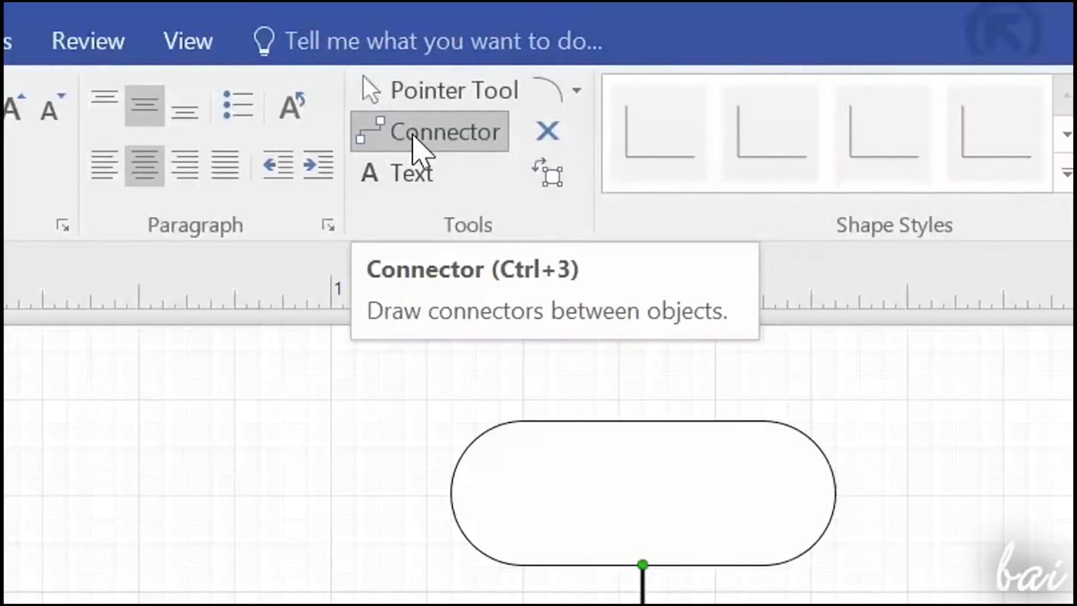
Step: Connect the flowchart shapes, looping the diamond's right corner back to the top connector
{"action": "left_click", "coordinate": [488, 62]}
{"action": "left_click_drag", "start_coordinate": [587, 301], "coordinate": [587, 355]}
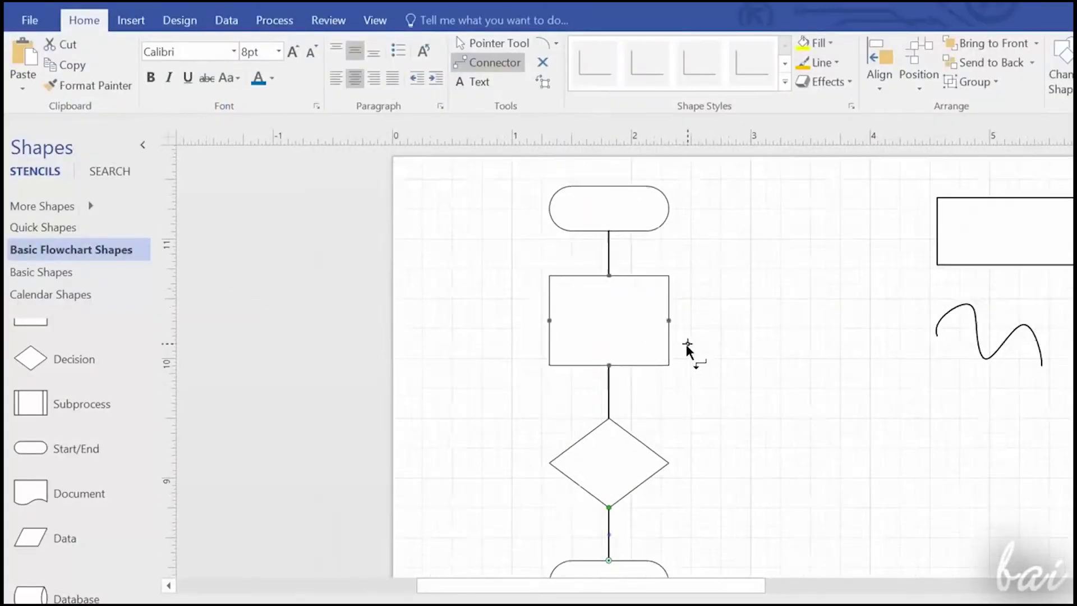
{"action": "left_click_drag", "start_coordinate": [668, 463], "coordinate": [666, 248]}
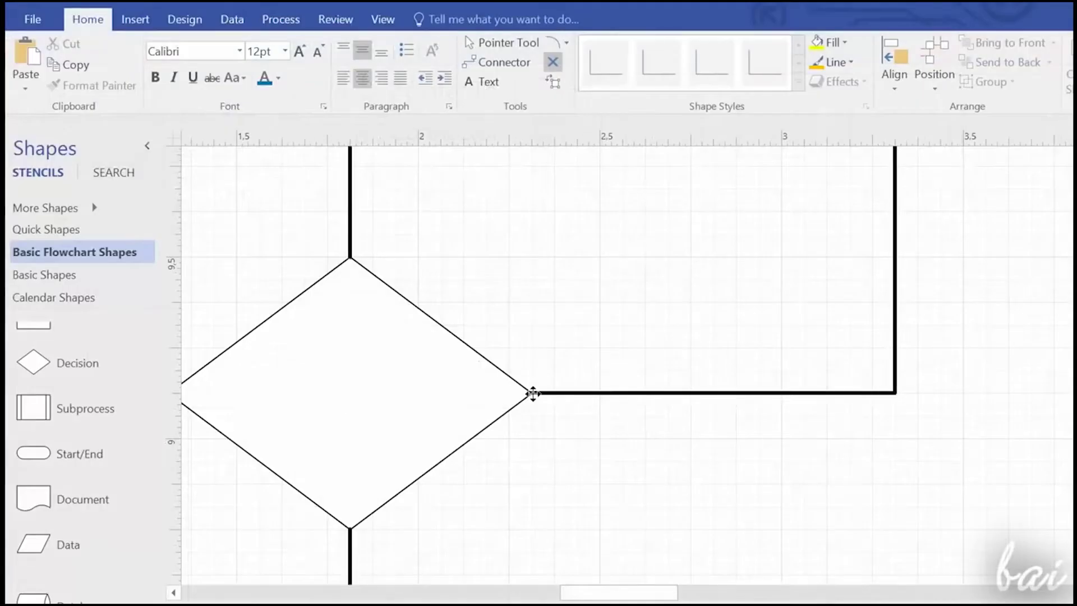
{"action": "left_click", "coordinate": [514, 377]}
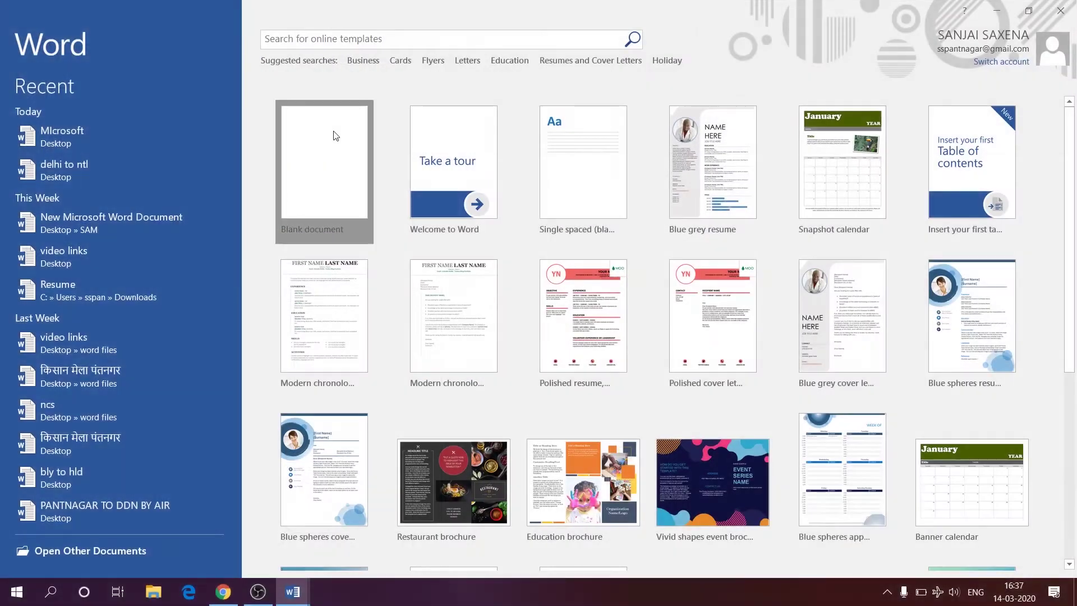
Step: Create a blank document, dismiss the activation notice and type a first line
{"action": "left_click", "coordinate": [335, 135]}
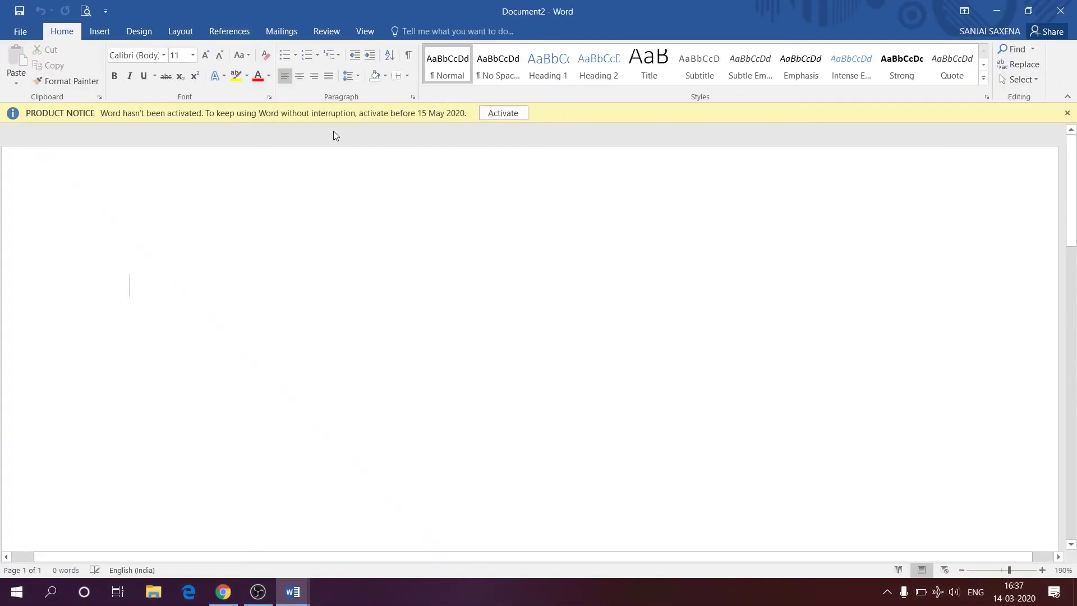
{"action": "left_click", "coordinate": [1067, 114]}
{"action": "type", "text": "MS word is the most famous word"}
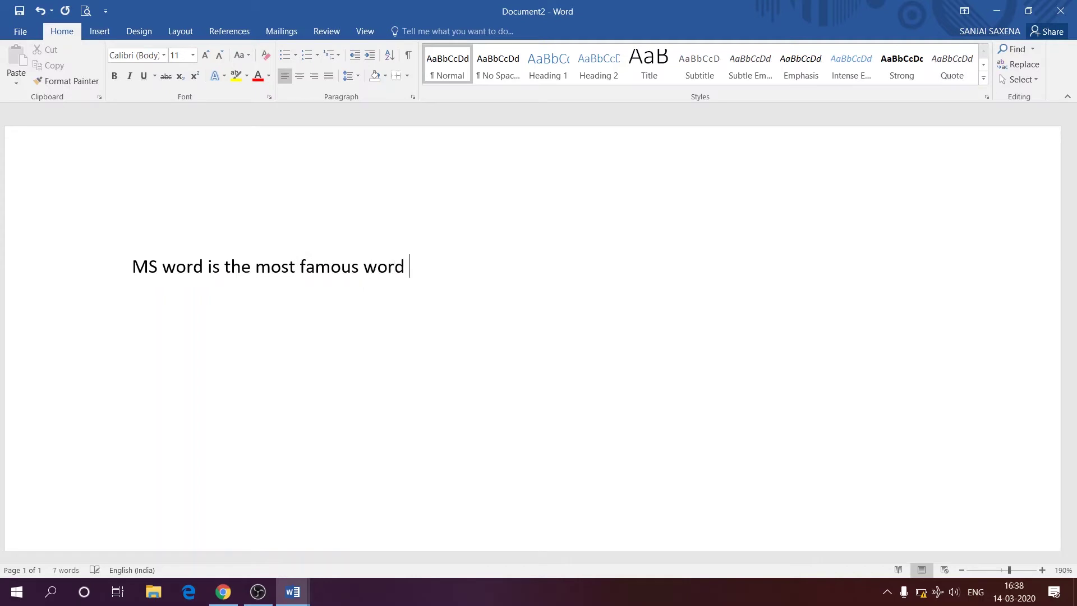
{"action": "key", "text": "shift+Left"}
{"action": "key", "text": "shift+Left"}
{"action": "key", "text": "shift+Left"}
{"action": "key", "text": "shift+Left"}
{"action": "key", "text": "shift+Left"}
{"action": "key", "text": "shift+Left"}
{"action": "key", "text": "shift+Left"}
{"action": "key", "text": "shift+Left"}
{"action": "key", "text": "shift+Left"}
{"action": "key", "text": "shift+Left"}
{"action": "key", "text": "shift+Left"}
{"action": "key", "text": "shift+Left"}
{"action": "key", "text": "shift+Left"}
{"action": "key", "text": "shift+Left"}
{"action": "key", "text": "shift+Left"}
{"action": "key", "text": "shift+Left"}
{"action": "key", "text": "shift+Left"}
{"action": "key", "text": "shift+Left"}
{"action": "key", "text": "shift+Left"}
{"action": "key", "text": "shift+Left"}
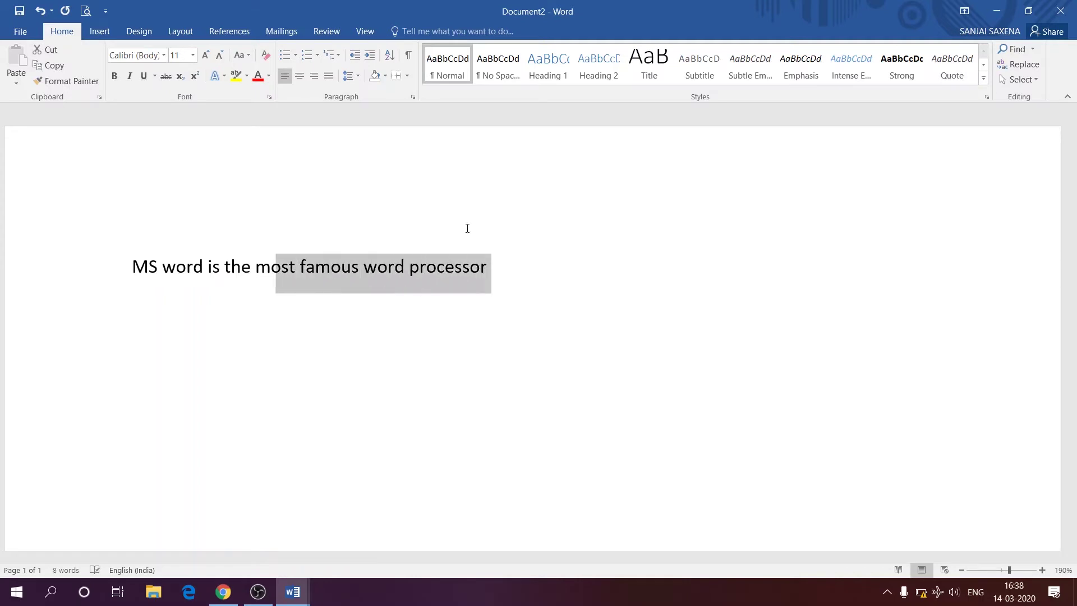
Step: Format the line as red 16 pt Algerian, left-aligned
{"action": "left_click", "coordinate": [163, 55]}
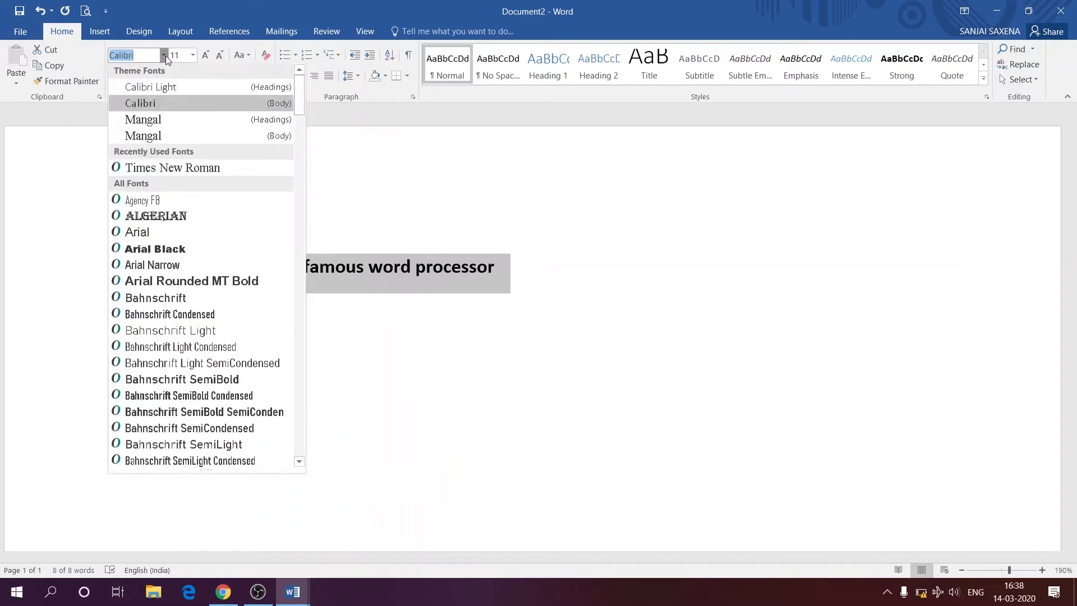
{"action": "left_click", "coordinate": [150, 217]}
{"action": "left_click", "coordinate": [193, 55]}
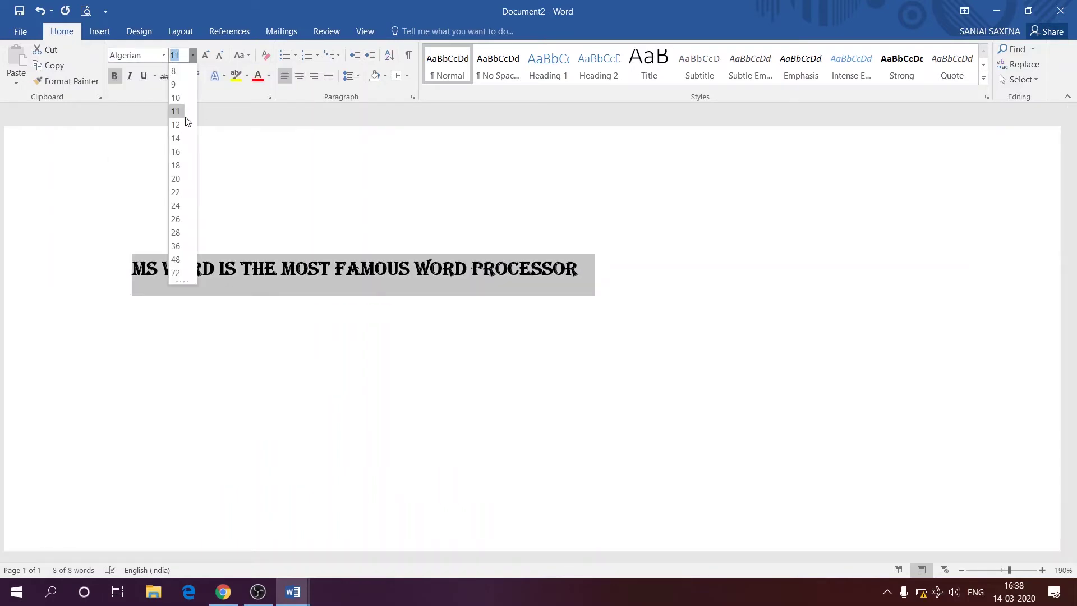
{"action": "left_click", "coordinate": [181, 153]}
{"action": "left_click", "coordinate": [262, 80]}
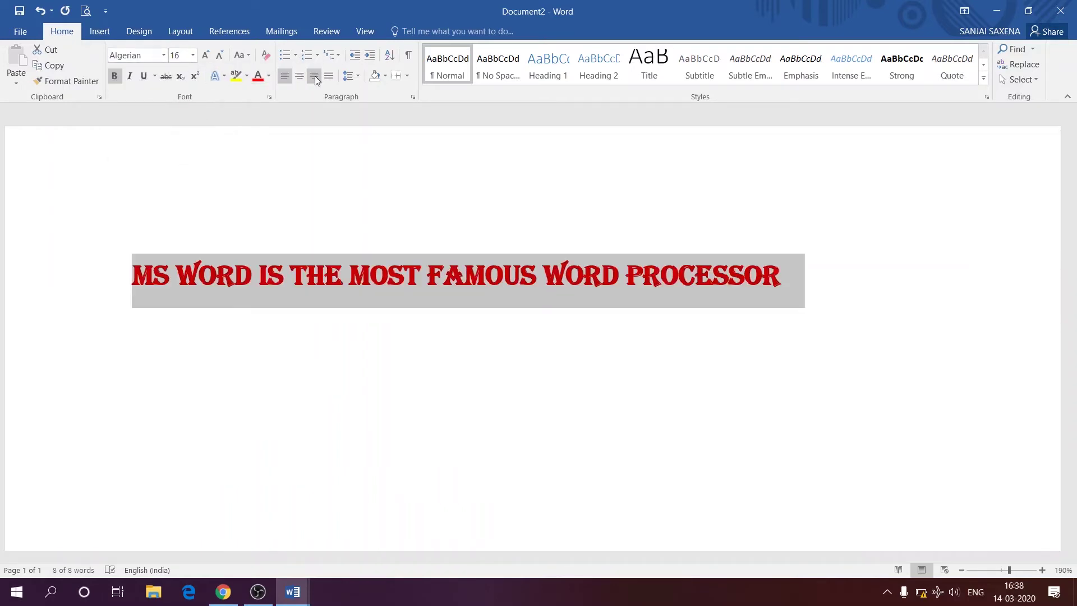
{"action": "left_click", "coordinate": [301, 76]}
{"action": "left_click", "coordinate": [287, 77]}
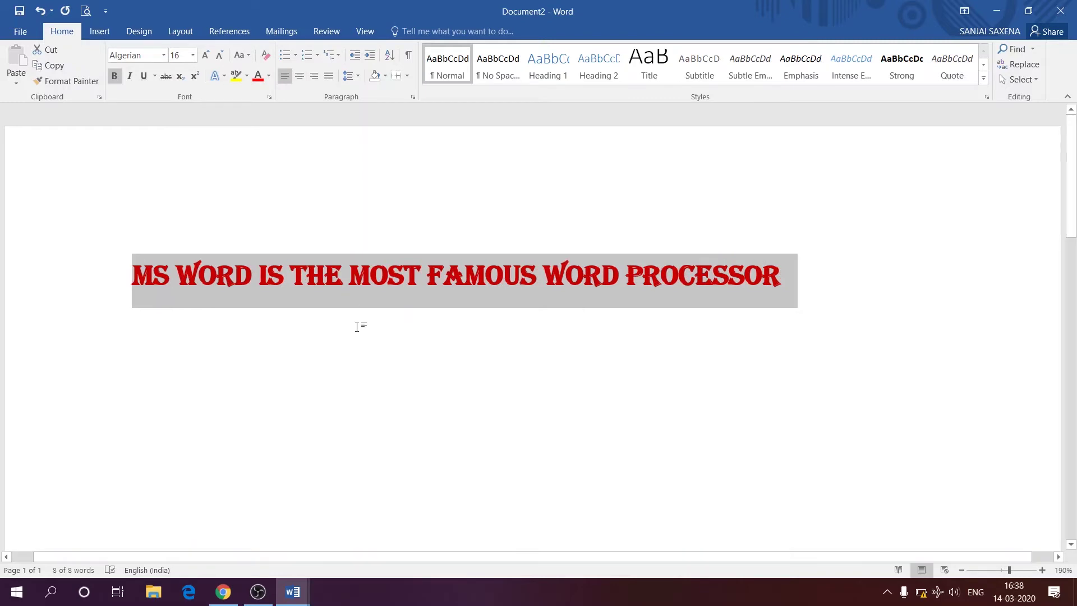
Step: Retype the line as 'PLEASE LIKE , SUBSCRIBE AND LEAVE YOUR FEEDBACK' and open the header
{"action": "type", "text": "PLES"}
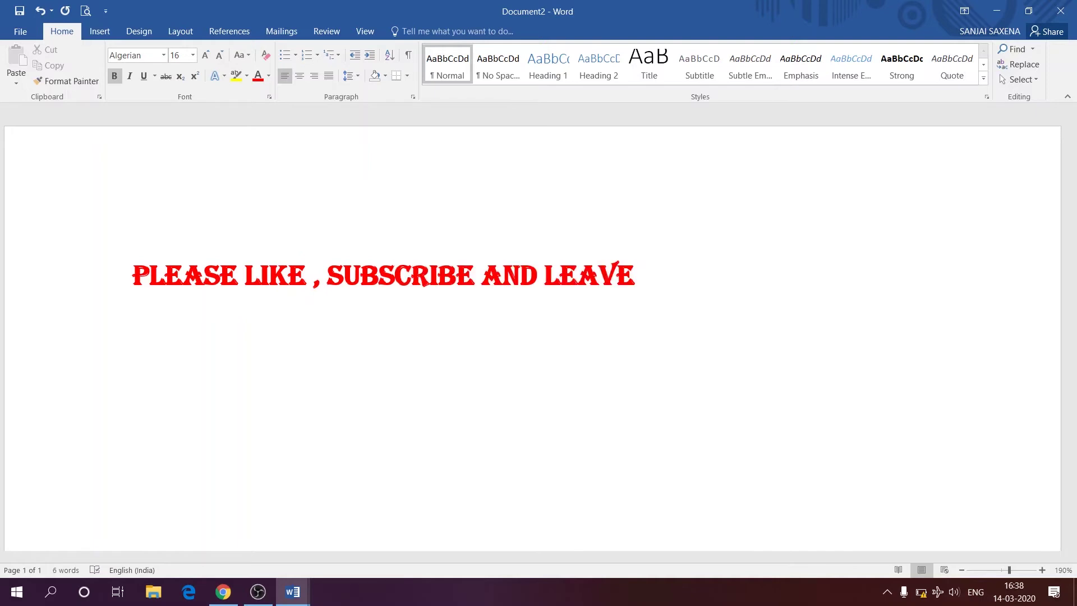
{"action": "type", "text": "YOUR FEEDBACK"}
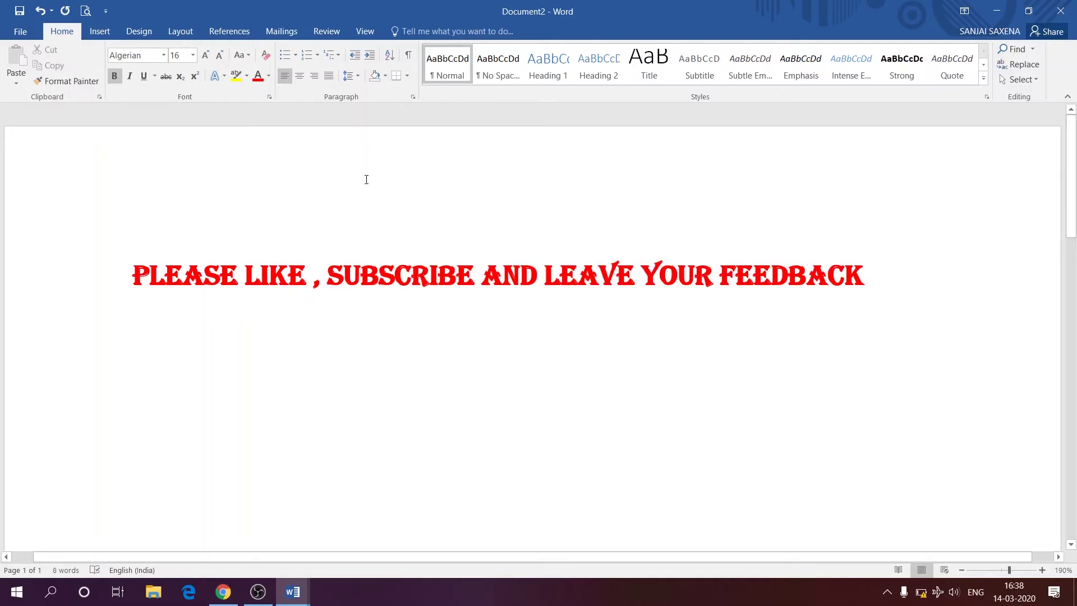
{"action": "double_click", "coordinate": [366, 179]}
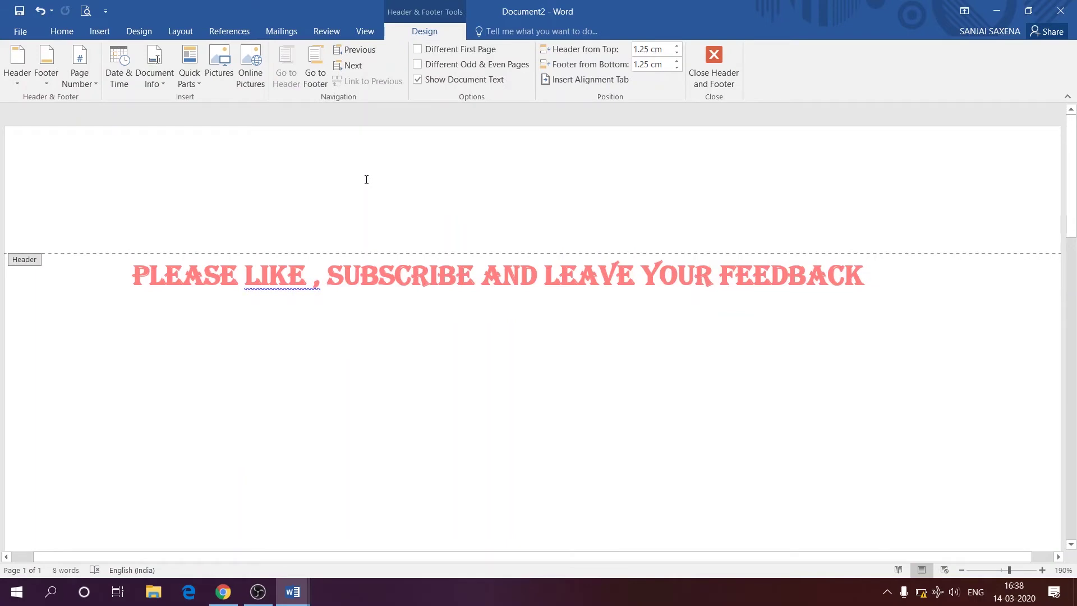
Step: Add a black line 'SPELLING MISTAKE' followed by five hearts and 'keep watching'
{"action": "double_click", "coordinate": [393, 312]}
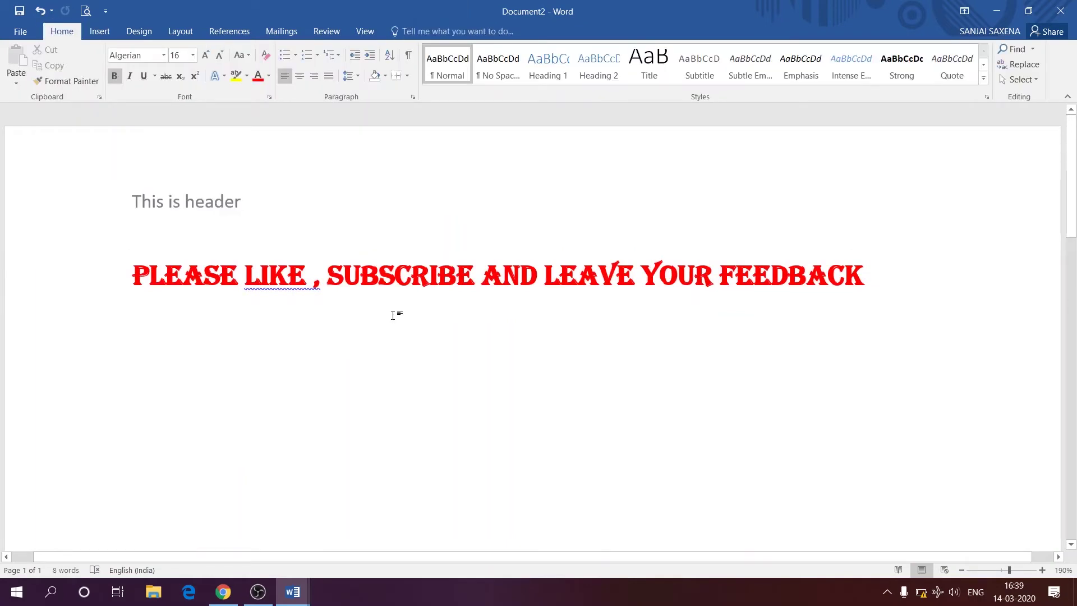
{"action": "key", "text": "Return"}
{"action": "type", "text": "SPELLING MIST"}
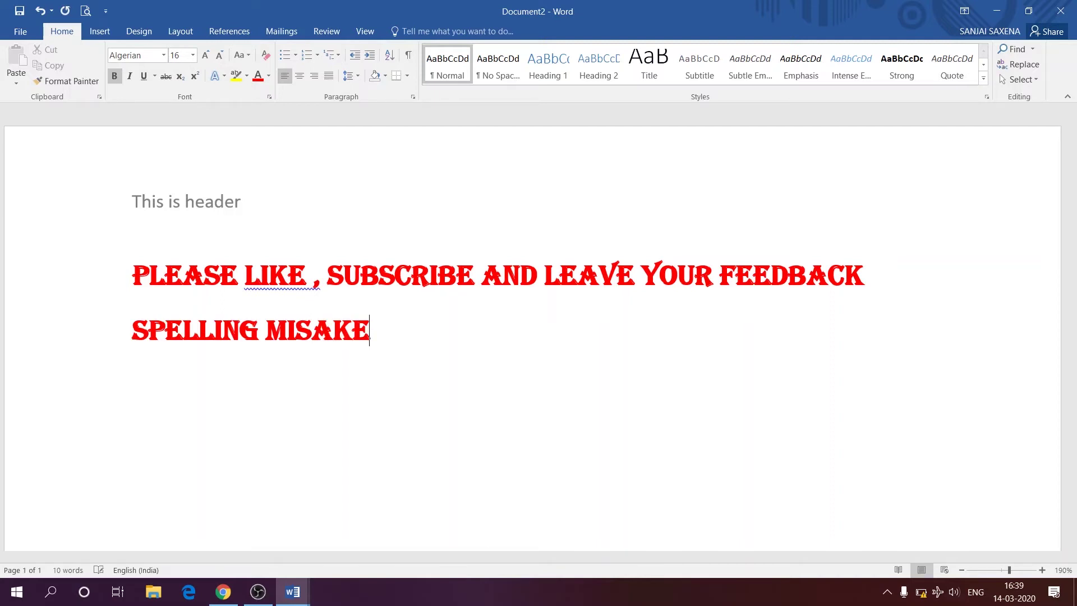
{"action": "type", "text": "AKE"}
{"action": "left_click", "coordinate": [268, 76]}
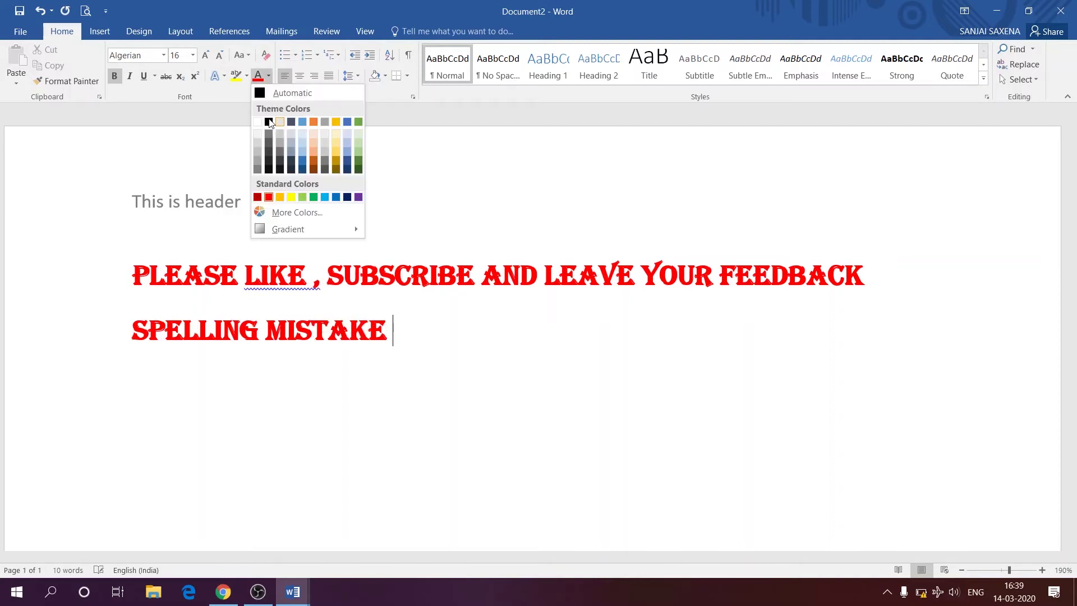
{"action": "left_click", "coordinate": [269, 122]}
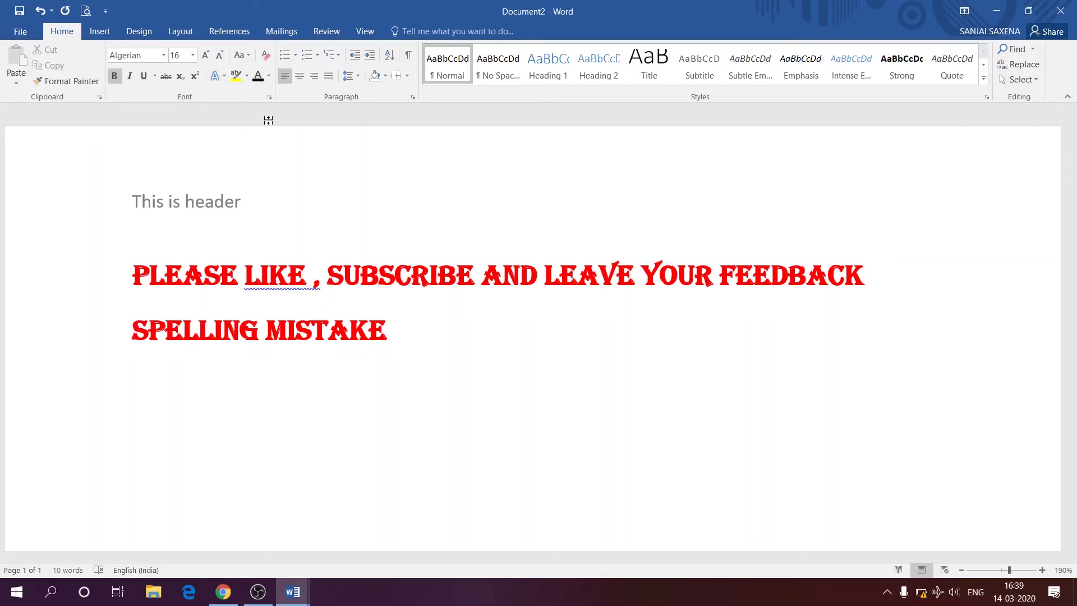
{"action": "type", "text": "♥♥♥♥♥"}
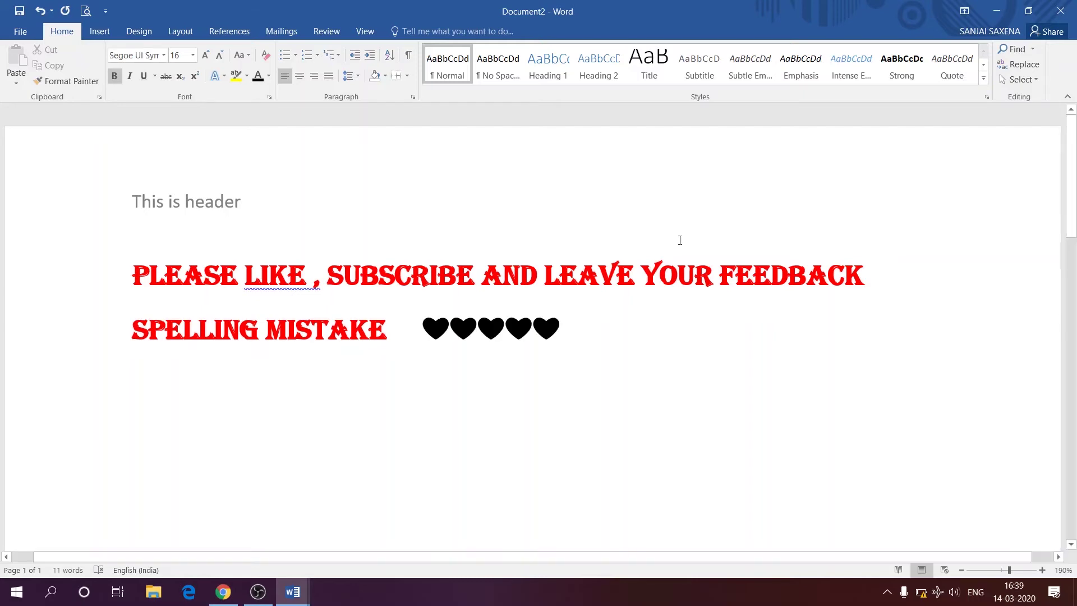
{"action": "type", "text": "keep watching"}
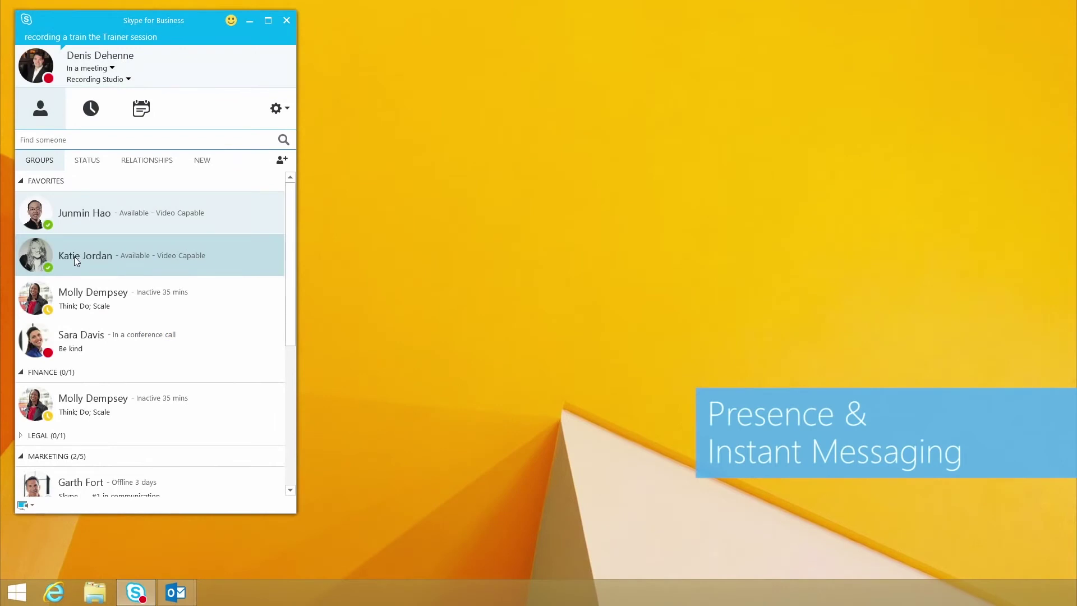
Step: Message a contact 'Hi', call them, and send Project Overview to another contact
{"action": "double_click", "coordinate": [74, 257]}
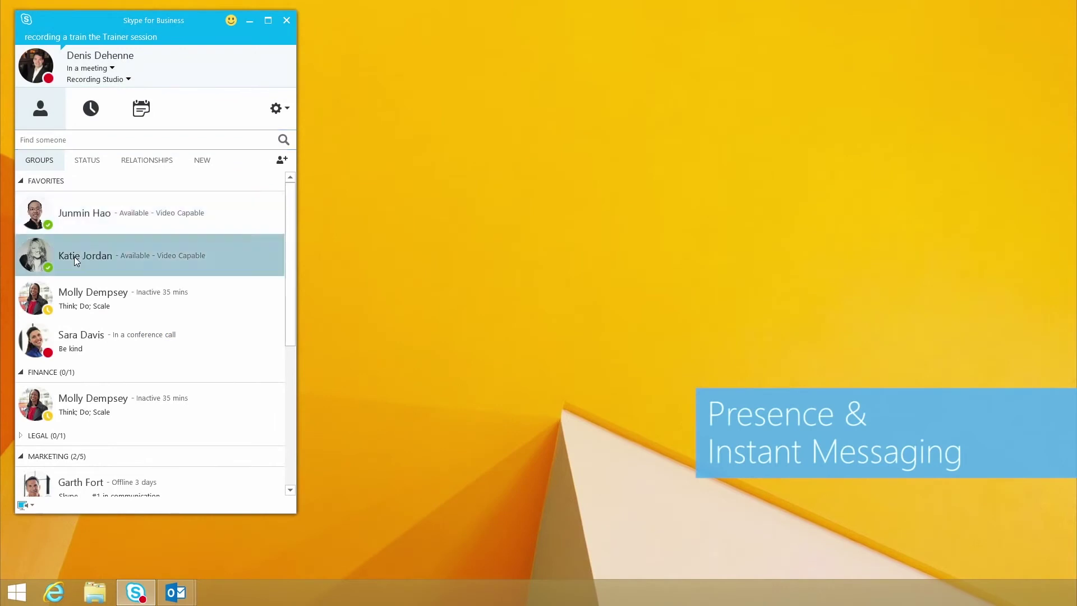
{"action": "type", "text": "Hi"}
{"action": "key", "text": "Return"}
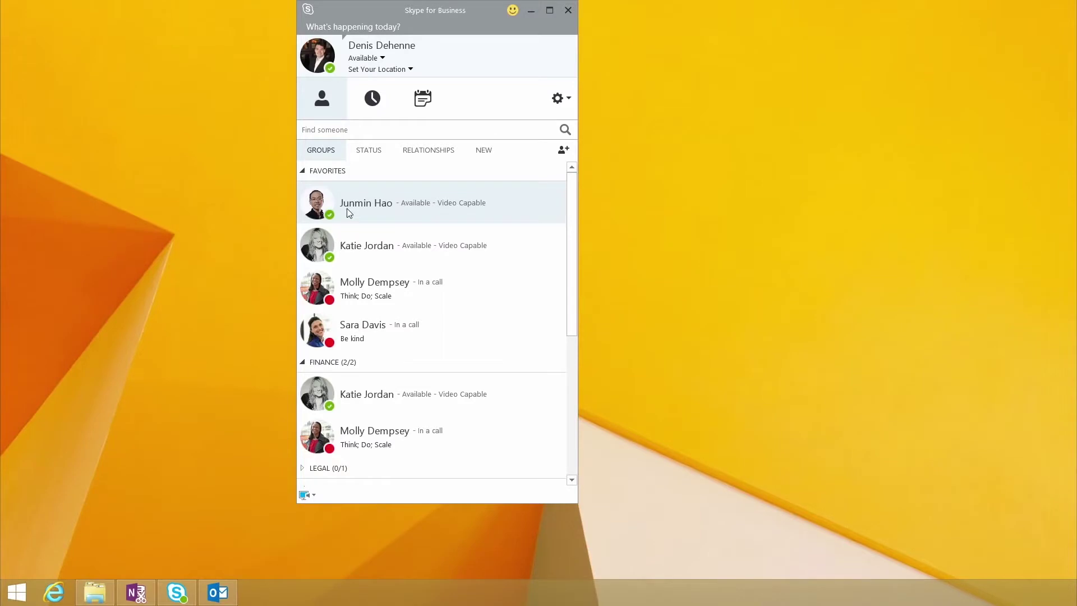
{"action": "mouse_move", "coordinate": [316, 209]}
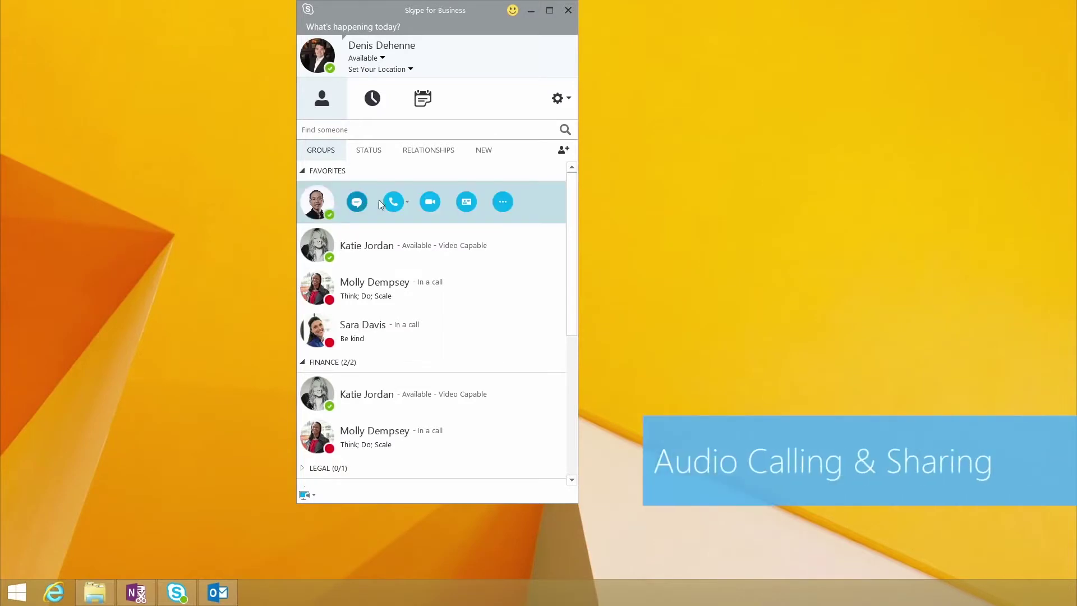
{"action": "mouse_move", "coordinate": [308, 243]}
{"action": "left_click", "coordinate": [393, 244]}
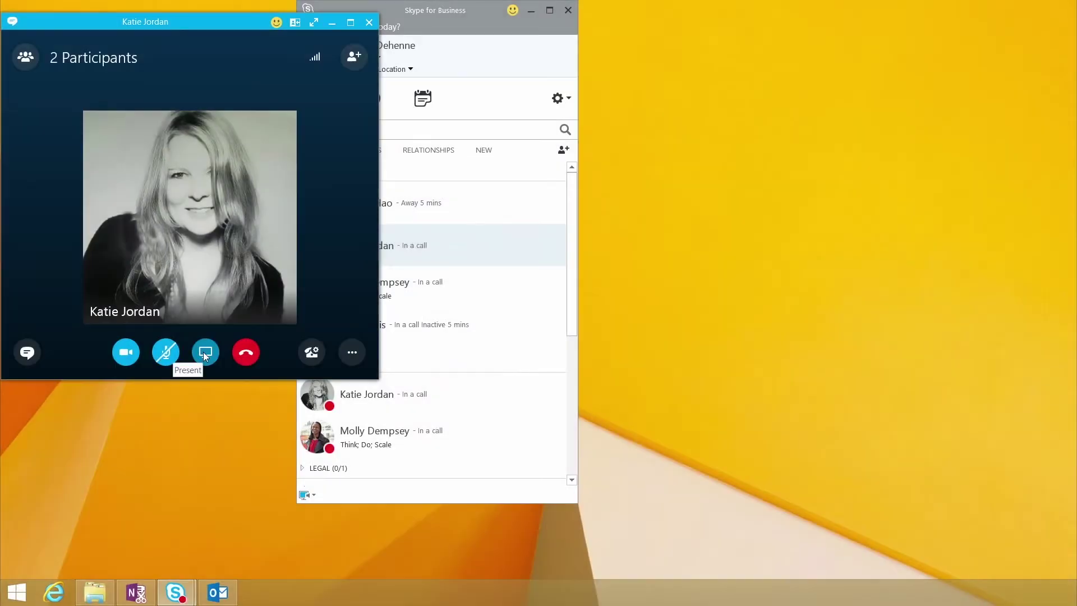
{"action": "left_click", "coordinate": [205, 351]}
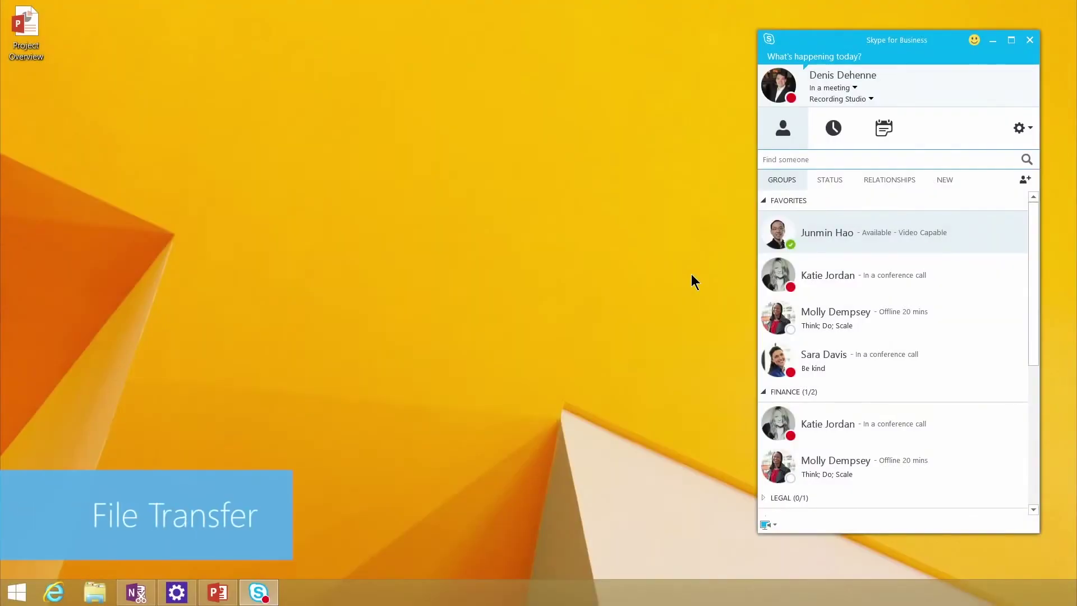
{"action": "double_click", "coordinate": [821, 235]}
{"action": "left_click_drag", "start_coordinate": [35, 31], "coordinate": [194, 242]}
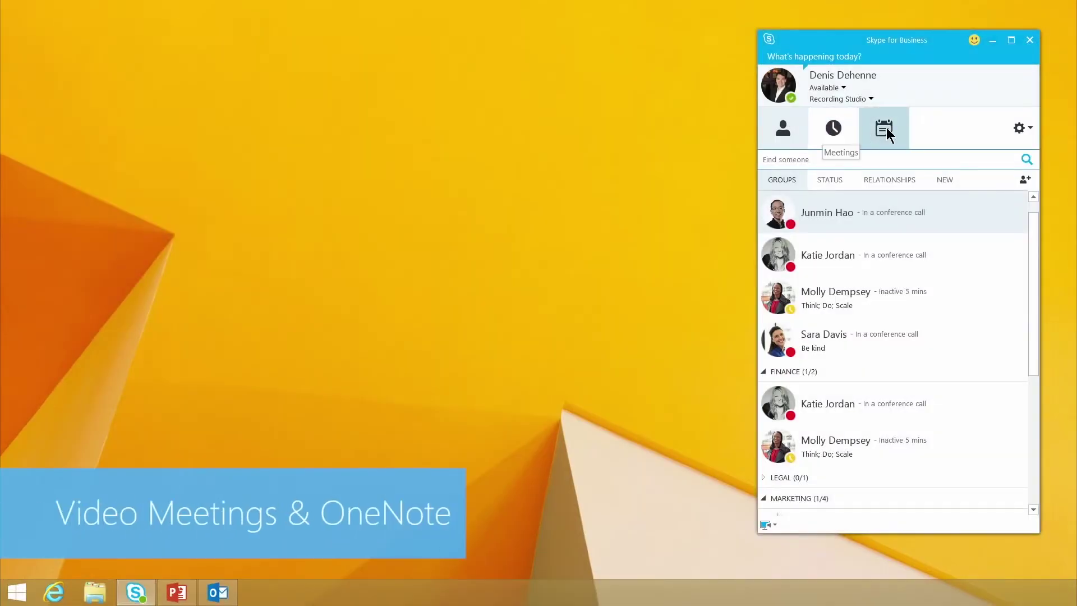
Step: Join the Status reports meeting with video on and open its OneNote notes
{"action": "left_click", "coordinate": [886, 128]}
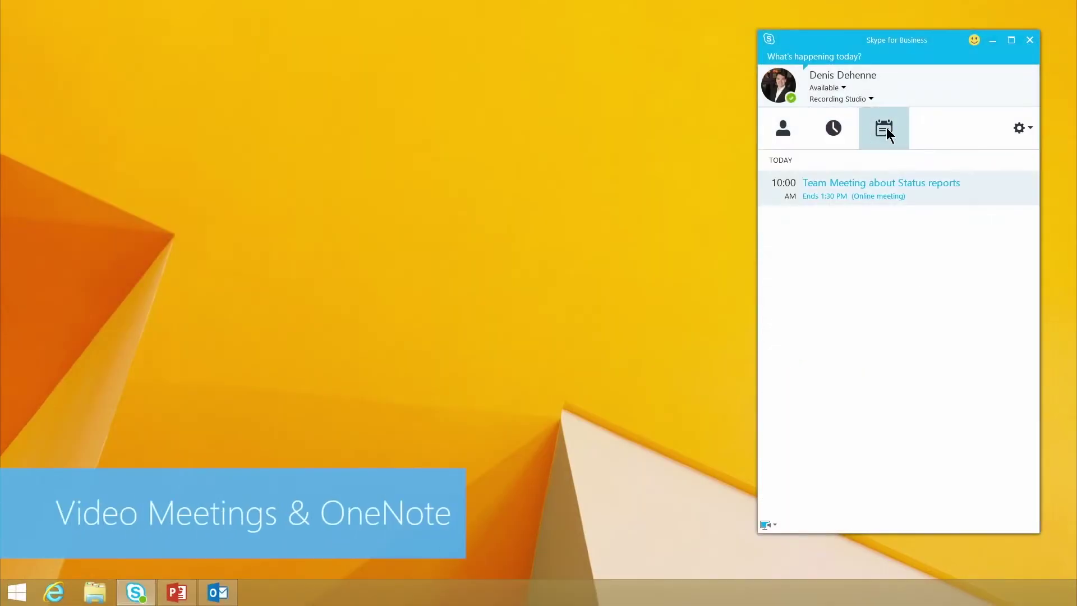
{"action": "double_click", "coordinate": [845, 183]}
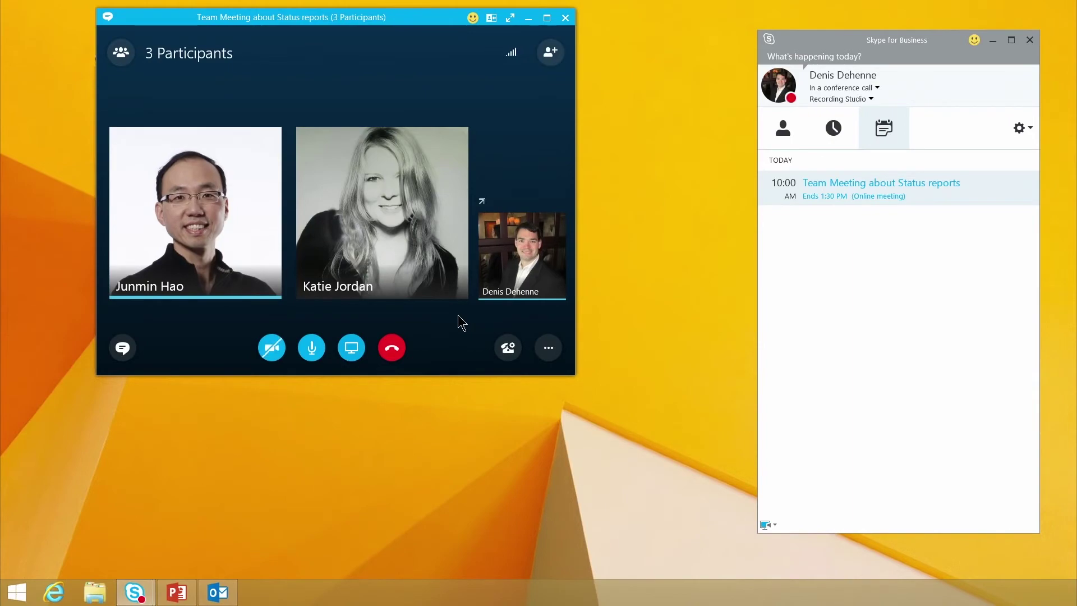
{"action": "left_click", "coordinate": [272, 348]}
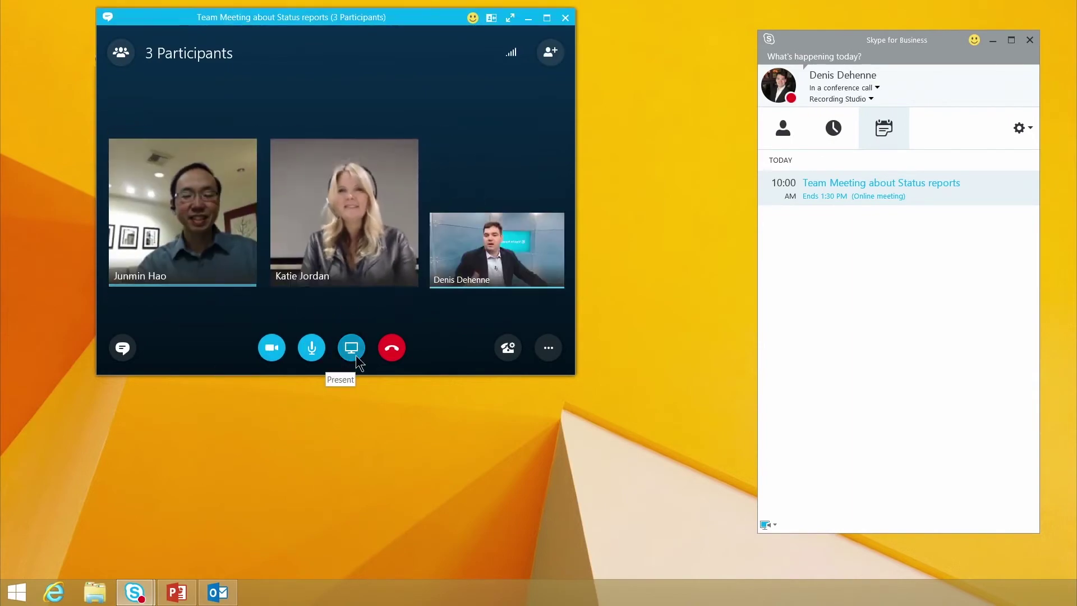
{"action": "mouse_move", "coordinate": [352, 351]}
{"action": "left_click", "coordinate": [363, 246]}
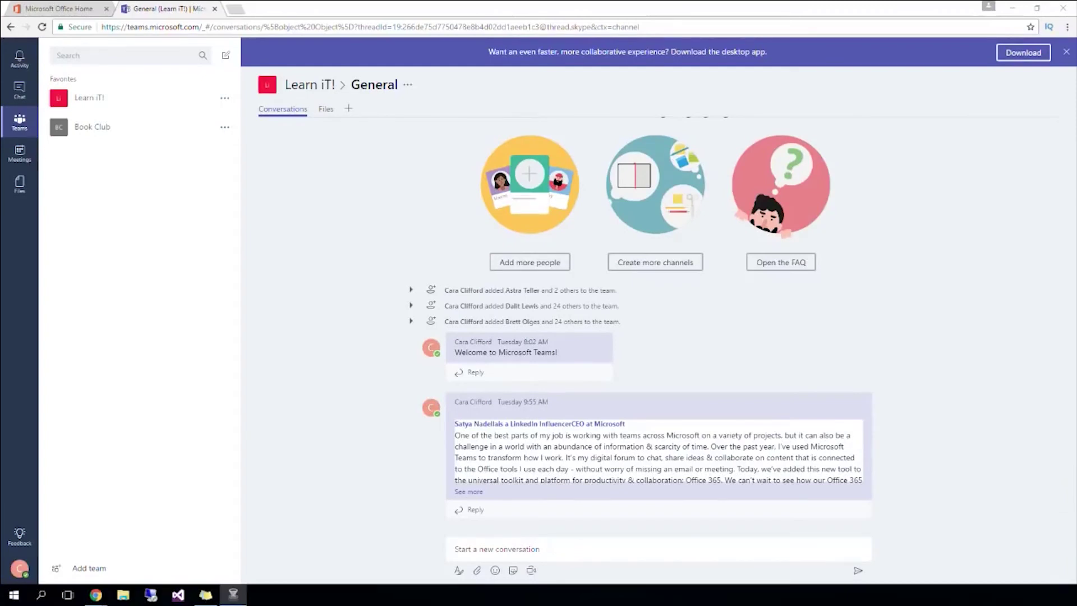
Step: Glance at the profile menu, then view the Activity feed and recent Chat conversations
{"action": "left_click", "coordinate": [20, 568]}
{"action": "mouse_move", "coordinate": [140, 344]}
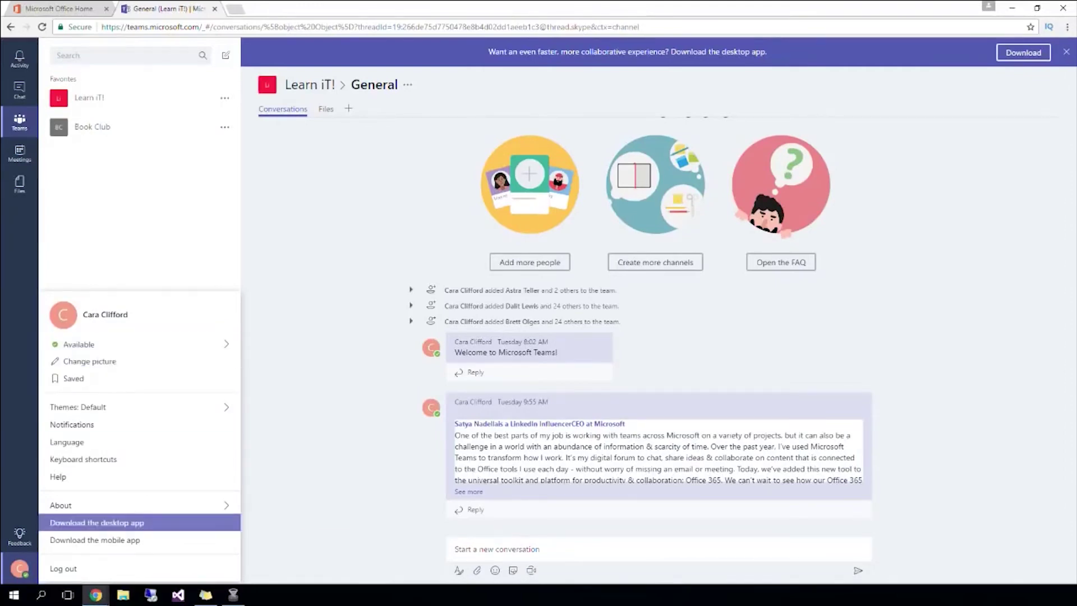
{"action": "key", "text": "Escape"}
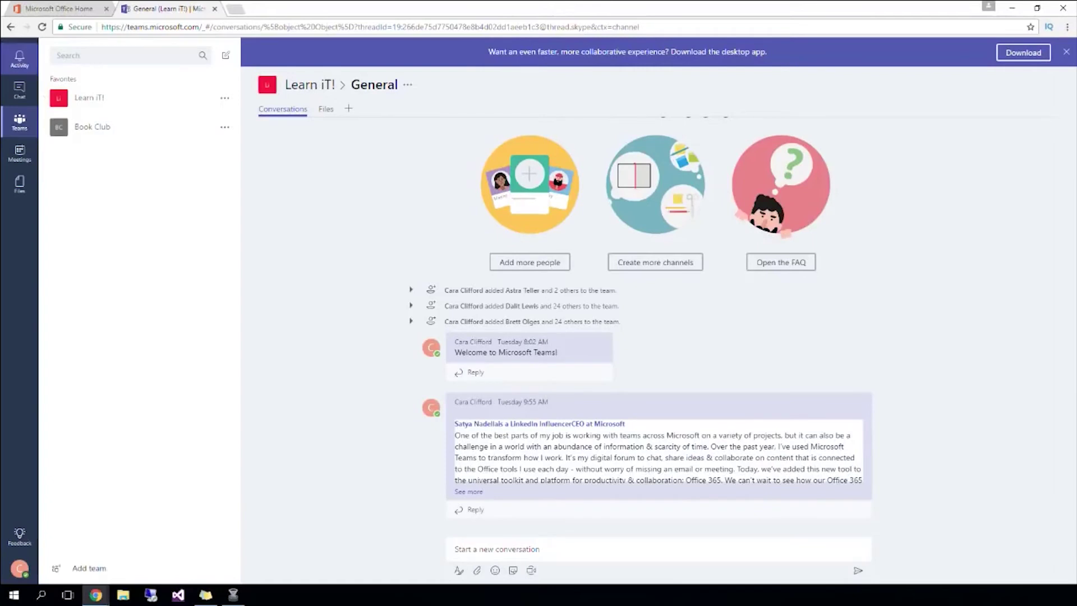
{"action": "left_click", "coordinate": [20, 58]}
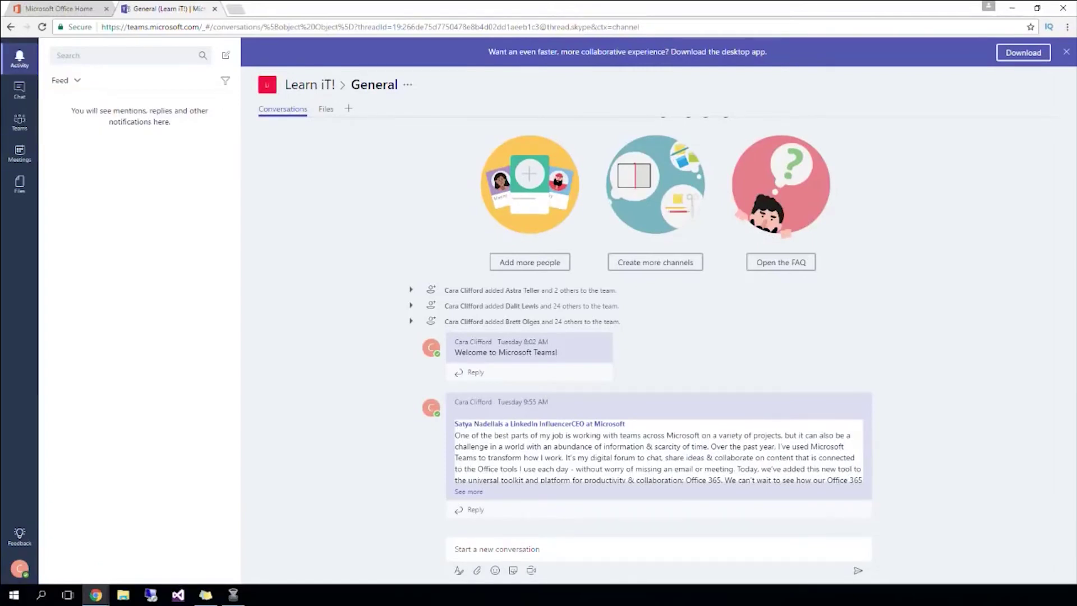
{"action": "left_click", "coordinate": [20, 90]}
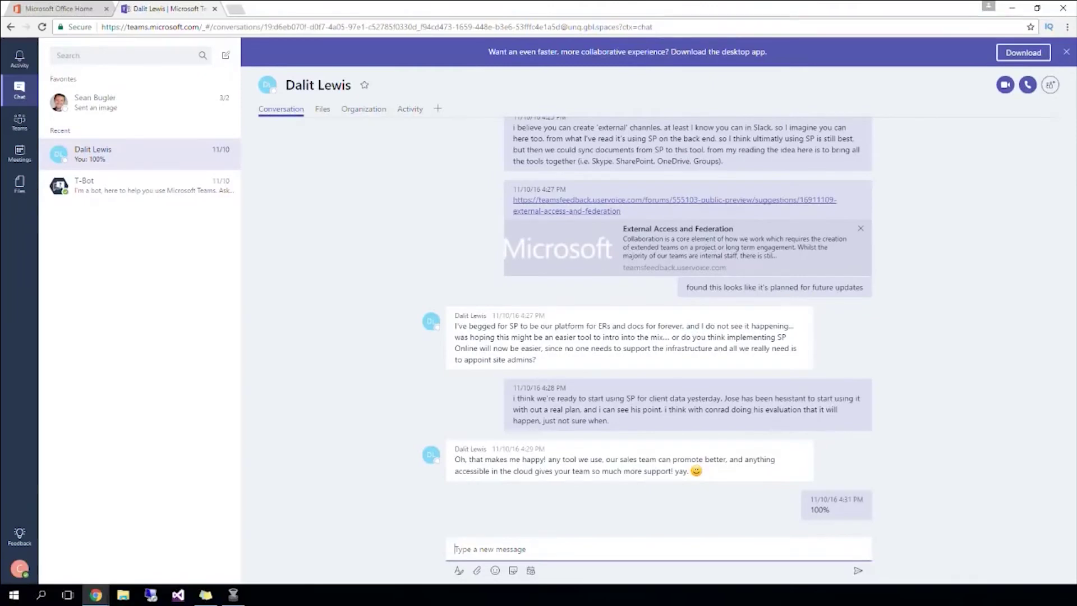
Step: Browse the Learn iT! and Book Club teams, Meetings and Files, then open Suggested teams
{"action": "left_click", "coordinate": [20, 122]}
{"action": "left_click", "coordinate": [225, 98]}
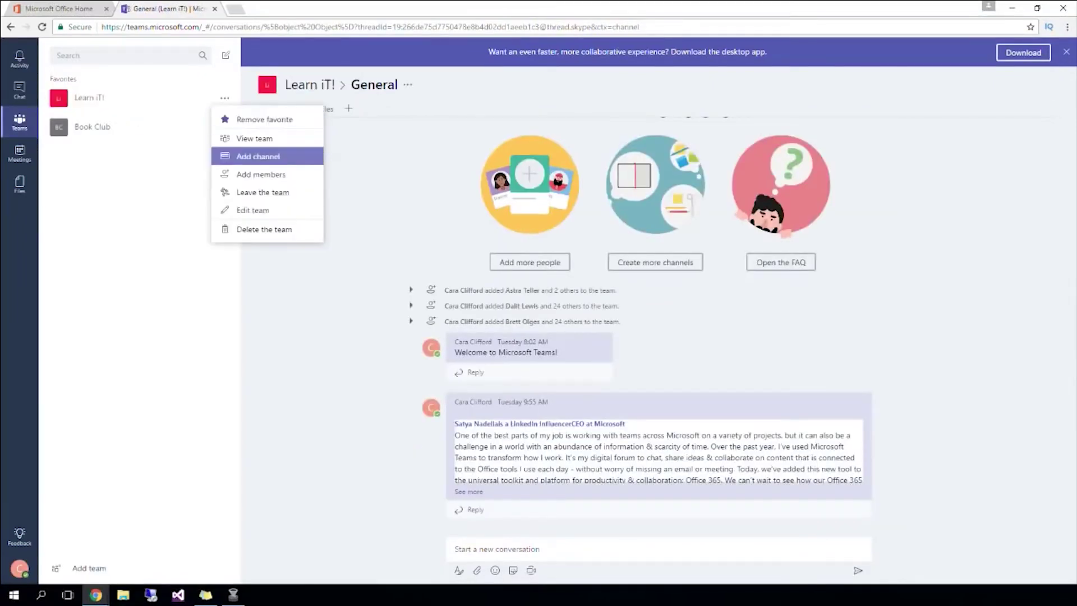
{"action": "left_click", "coordinate": [93, 126]}
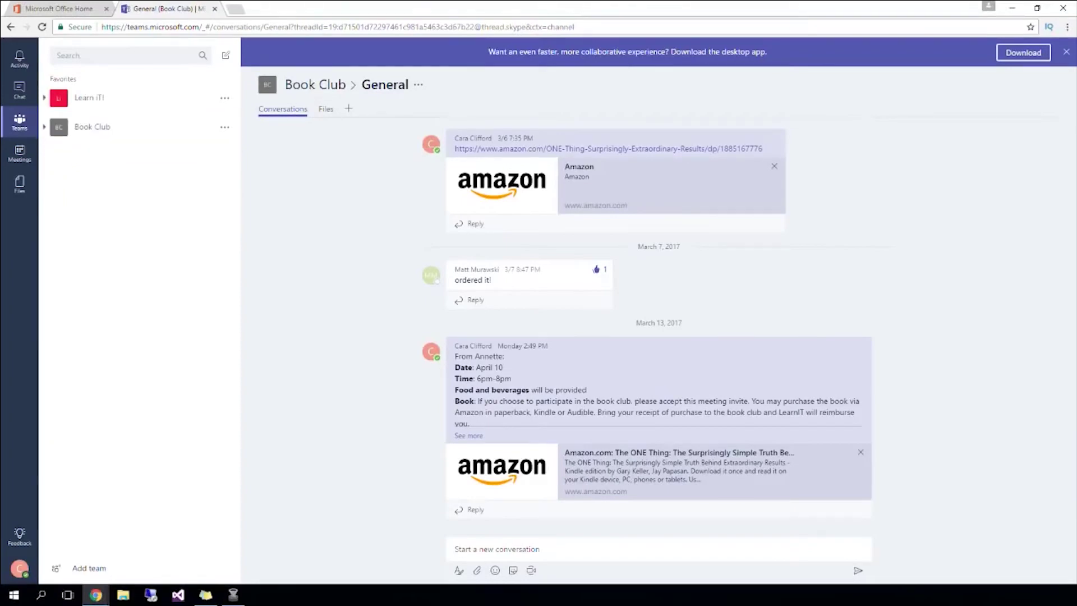
{"action": "left_click", "coordinate": [20, 153]}
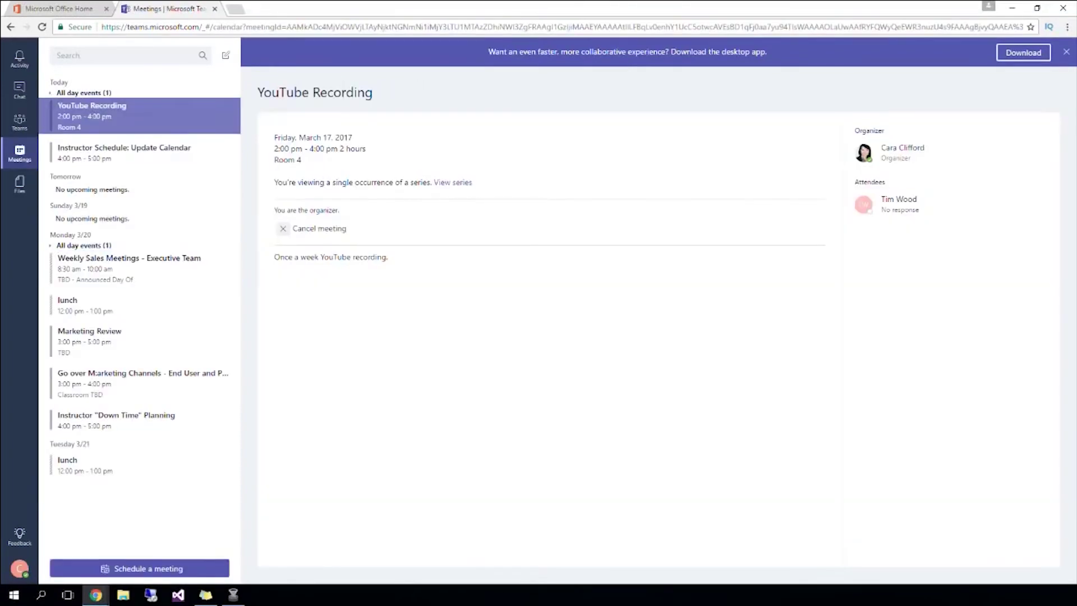
{"action": "left_click", "coordinate": [20, 184]}
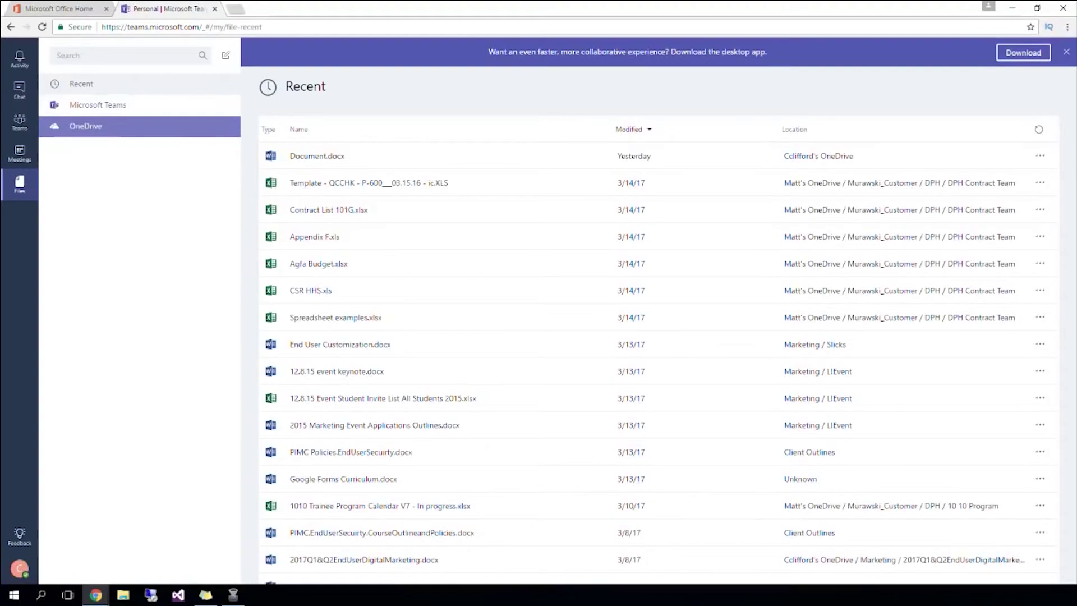
{"action": "left_click", "coordinate": [20, 121]}
{"action": "left_click", "coordinate": [90, 568]}
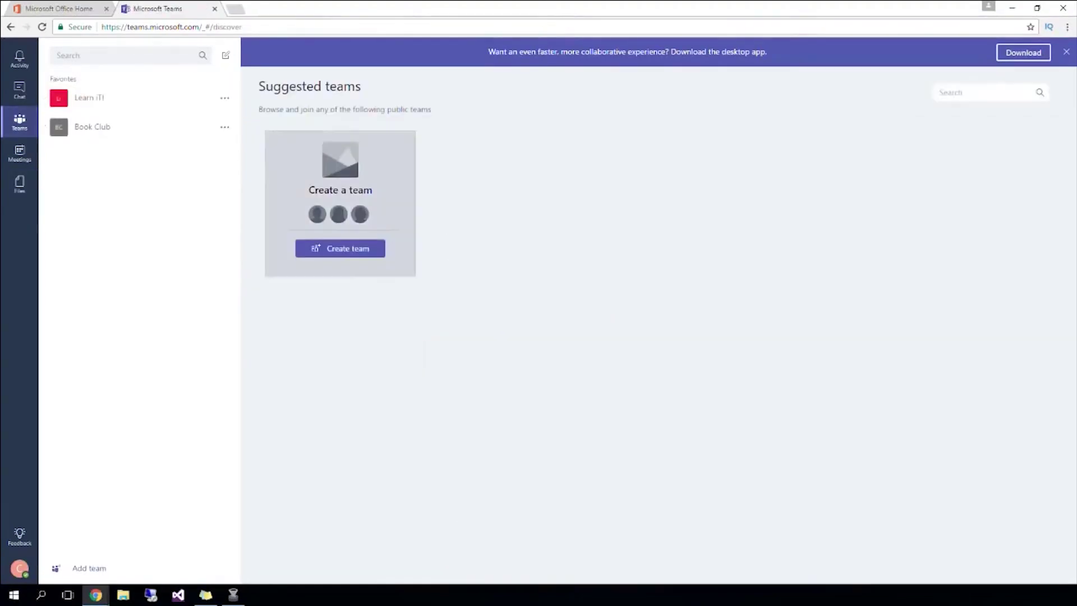
Step: Create a new private team named 'YouTube Team'
{"action": "left_click", "coordinate": [339, 247]}
{"action": "type", "text": "YouTube Team"}
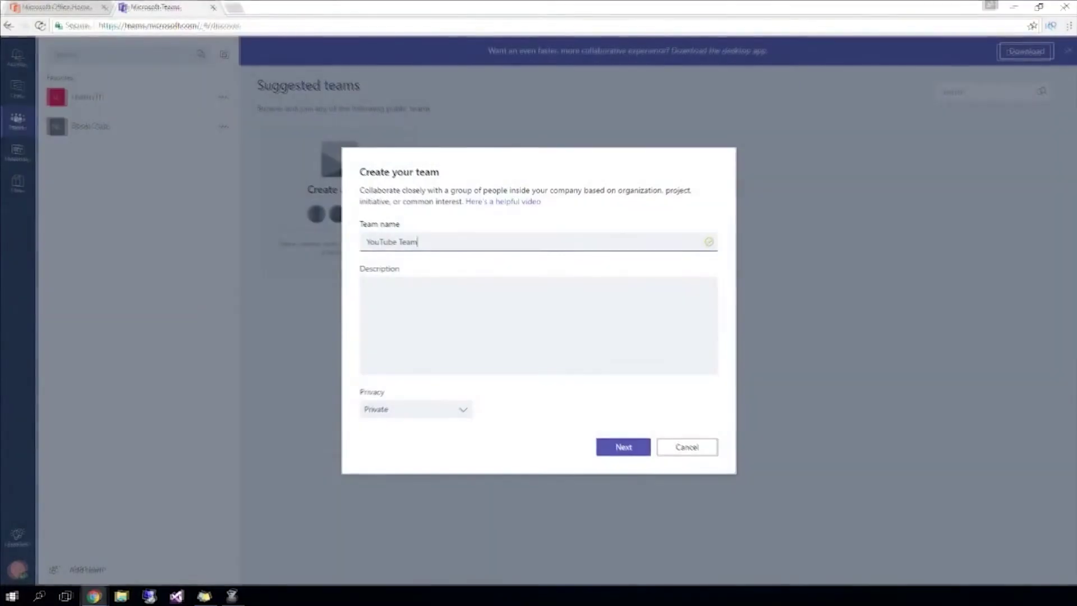
{"action": "left_click", "coordinate": [415, 409]}
{"action": "left_click", "coordinate": [376, 431]}
{"action": "left_click", "coordinate": [624, 447]}
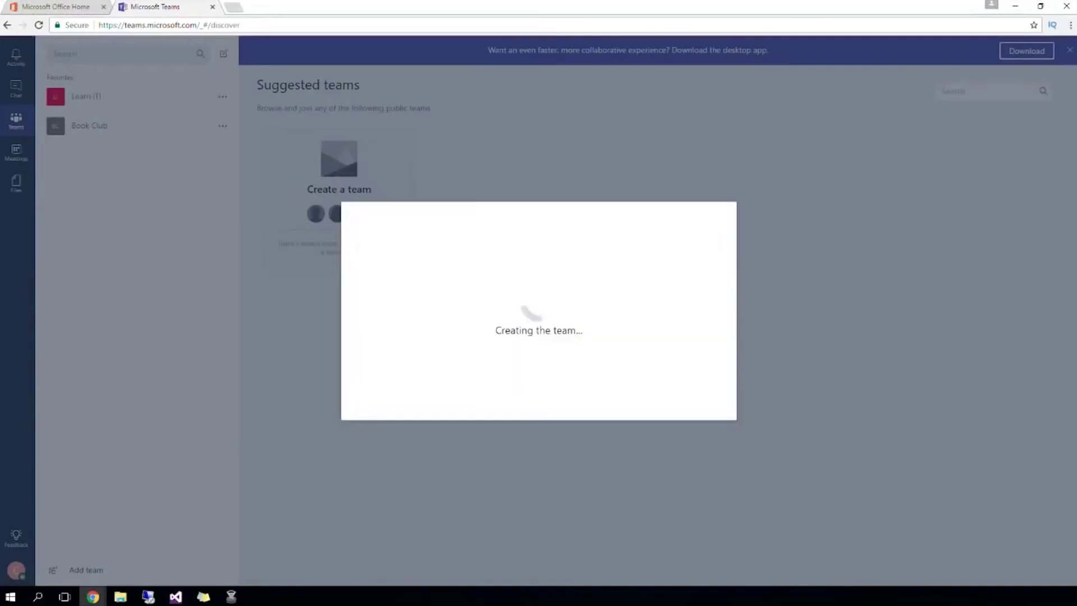
Step: Add four colleagues as members of the new team
{"action": "type", "text": "tim"}
{"action": "key", "text": "Return"}
{"action": "type", "text": "s"}
{"action": "key", "text": "Return"}
{"action": "type", "text": "che"}
{"action": "key", "text": "Return"}
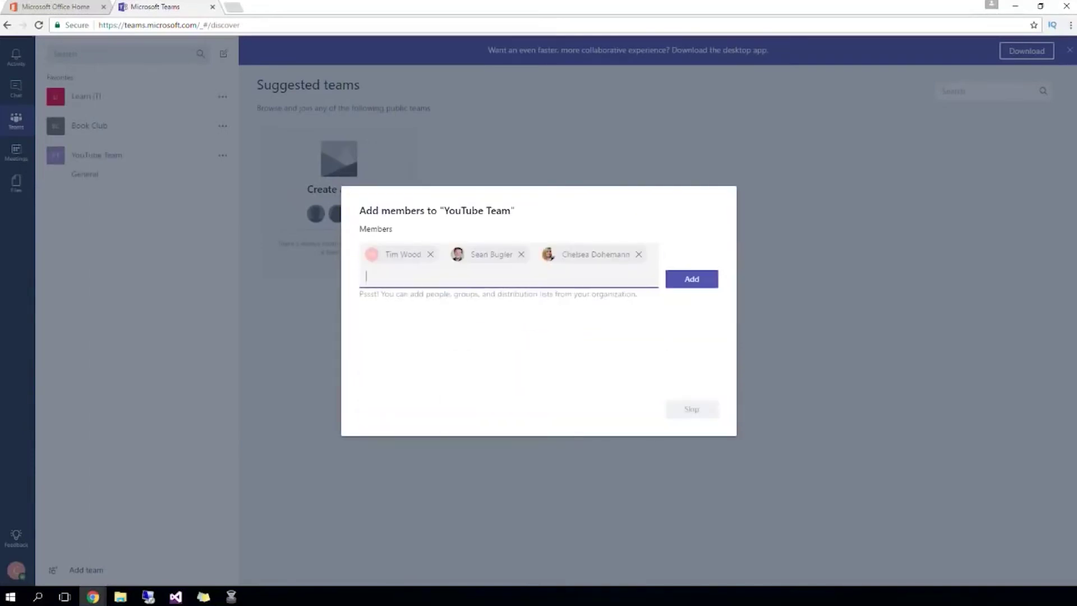
{"action": "type", "text": "tom"}
{"action": "key", "text": "Return"}
{"action": "key", "text": "Return"}
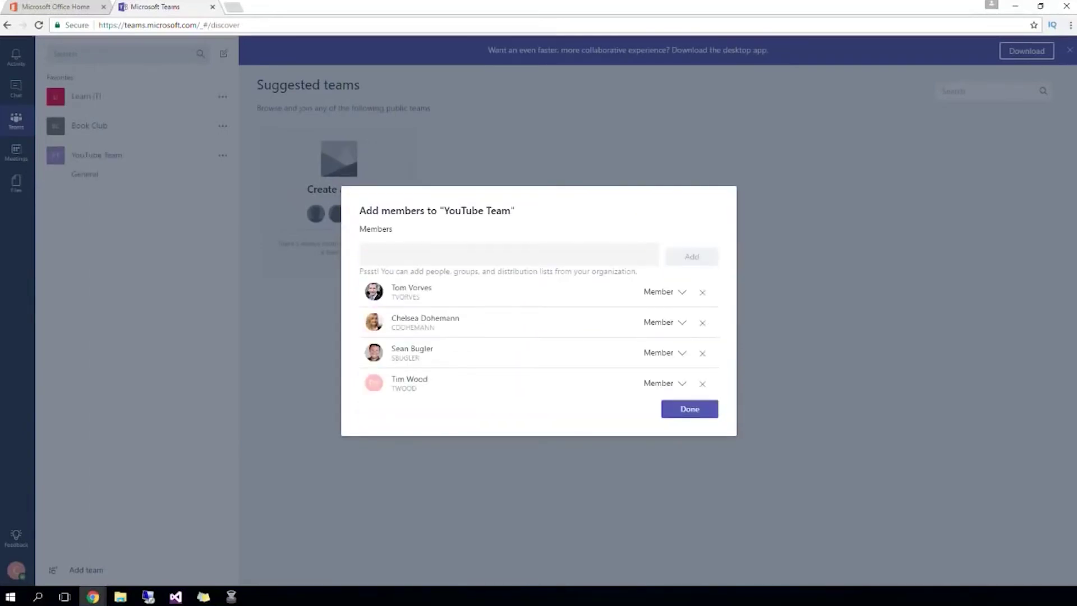
{"action": "key", "text": "Return"}
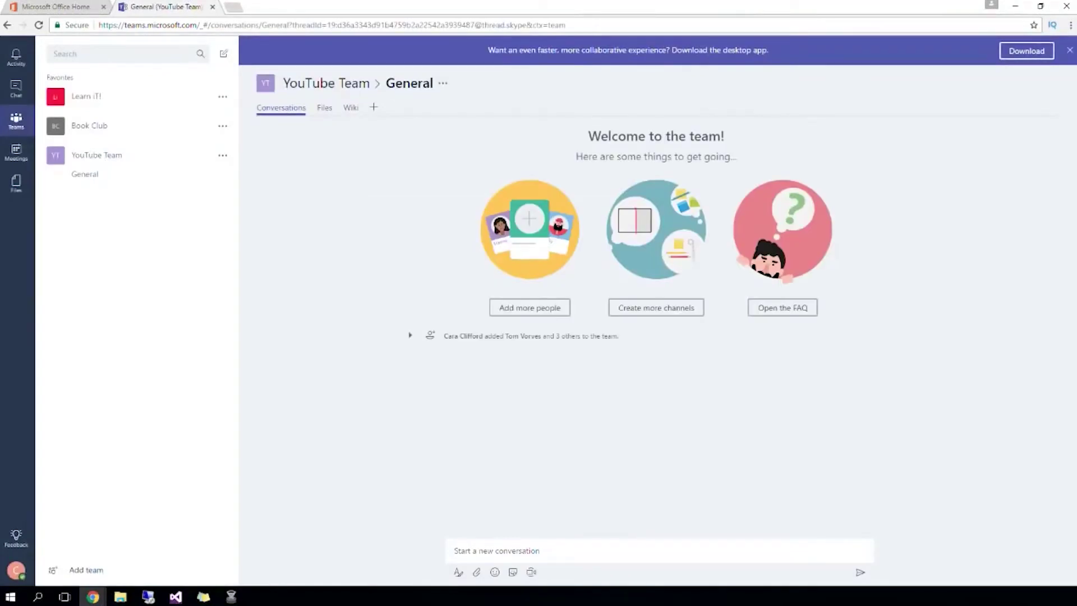
Step: Add a YouTube Ideas channel and post 'Let's record a video on Microsoft Flow'
{"action": "left_click", "coordinate": [657, 307]}
{"action": "type", "text": "YouTobe Ideas"}
{"action": "key", "text": "Return"}
{"action": "type", "text": "Let's record a video on Mic"}
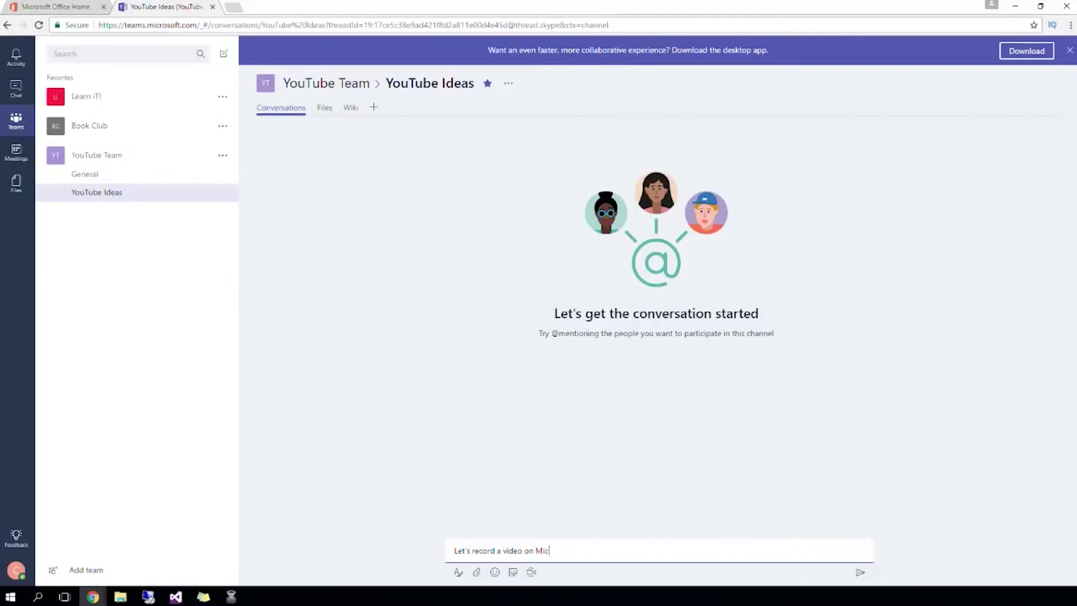
{"action": "type", "text": "rosoft Flow"}
{"action": "key", "text": "Return"}
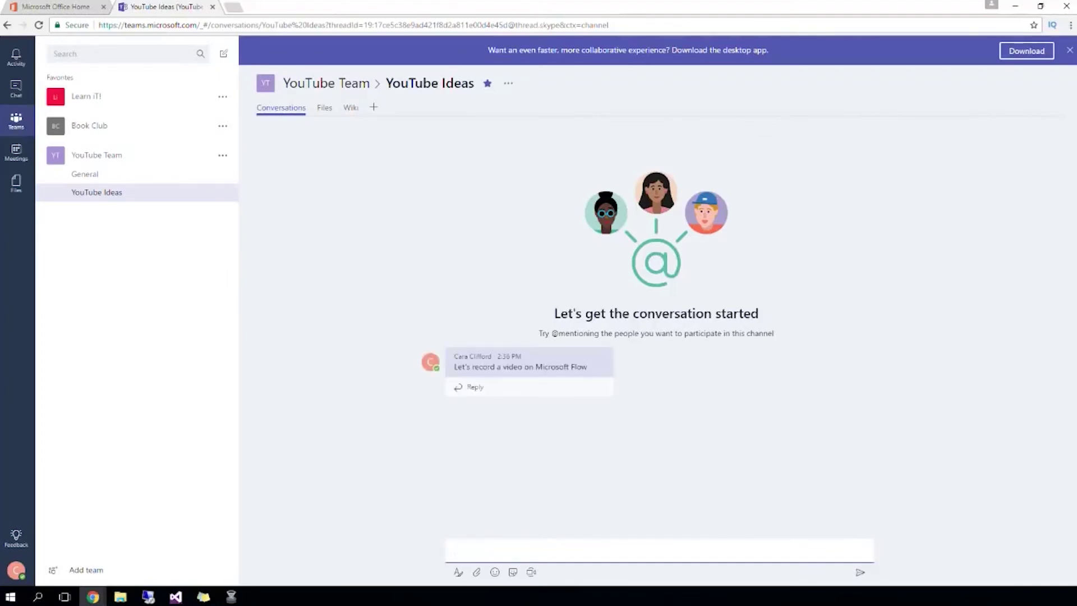
Step: Post a Success Kid meme captioned 'It's Friday' / 'And St. Patrick's Day!' to the channel
{"action": "left_click", "coordinate": [458, 572]}
{"action": "left_click", "coordinate": [495, 572]}
{"action": "left_click", "coordinate": [513, 571]}
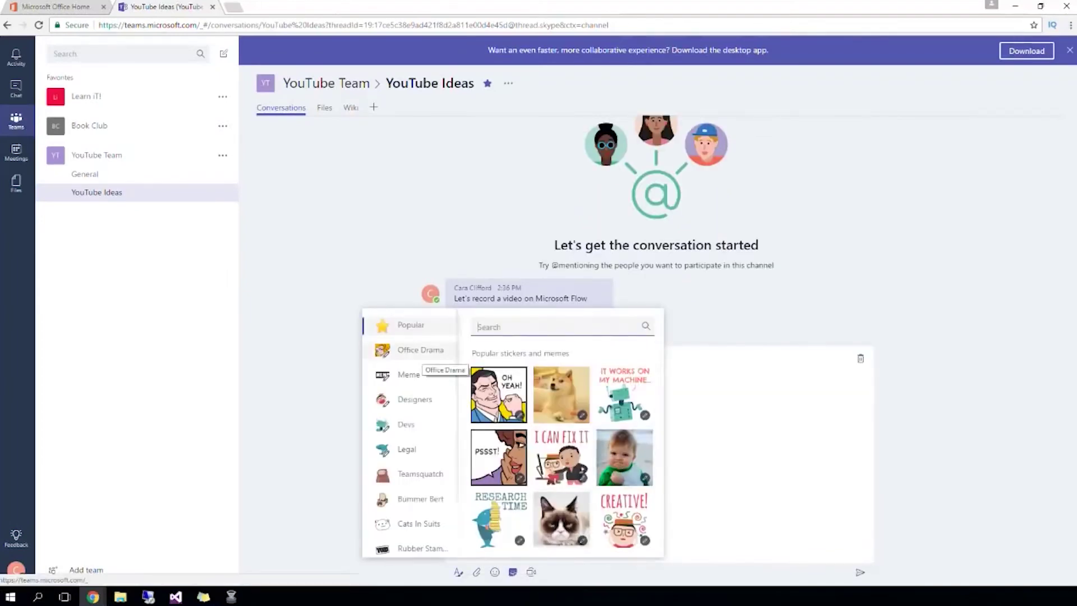
{"action": "left_click", "coordinate": [408, 375]}
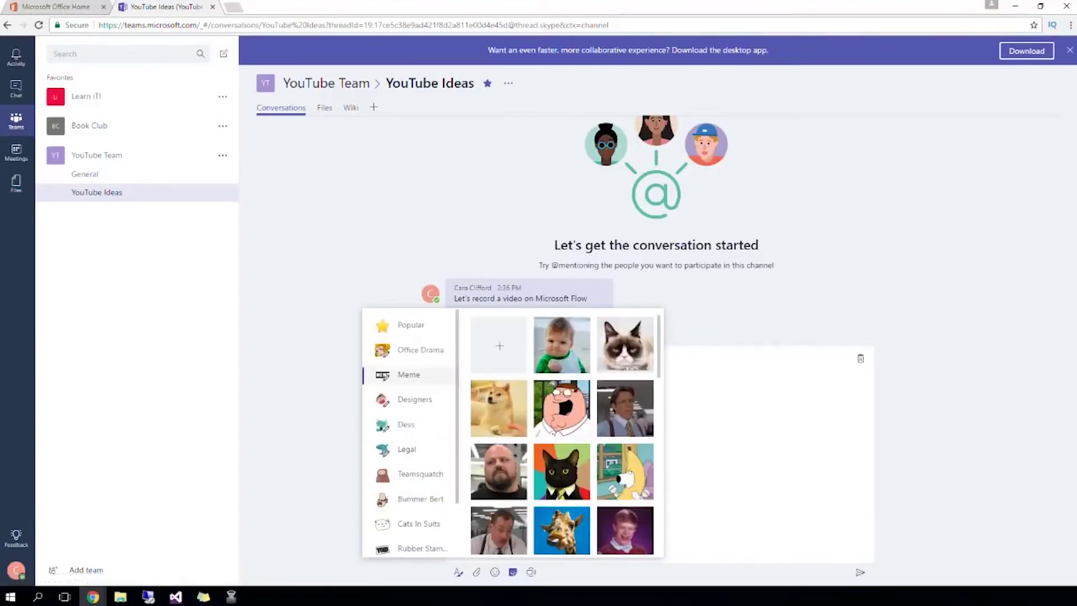
{"action": "left_click", "coordinate": [562, 345]}
{"action": "type", "text": "It's Friday"}
{"action": "key", "text": "Tab"}
{"action": "type", "text": "And St. Patrick's Day!"}
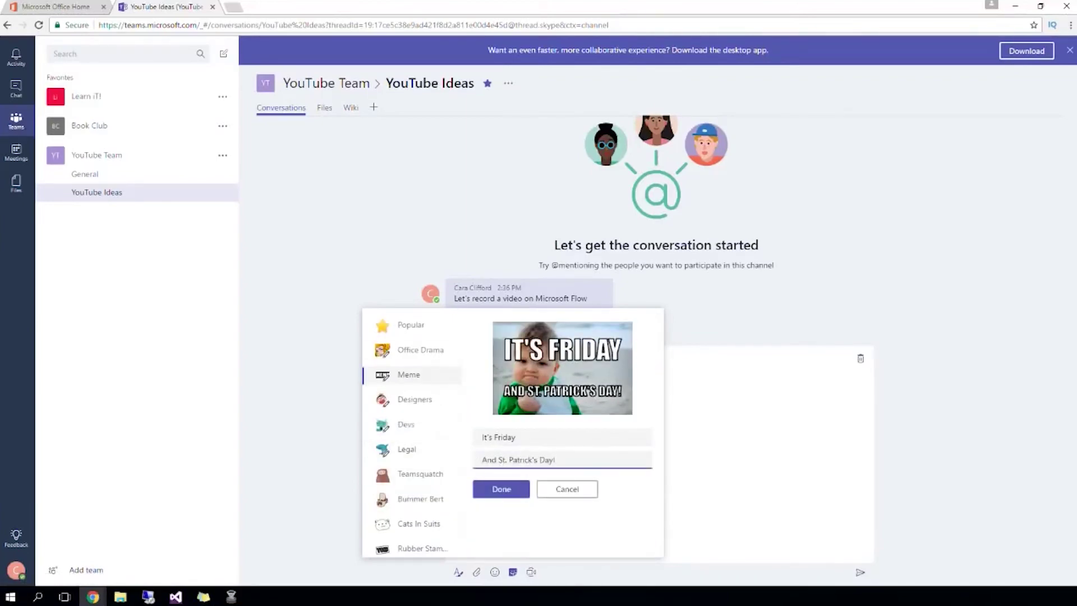
{"action": "key", "text": "Return"}
{"action": "left_click", "coordinate": [861, 573]}
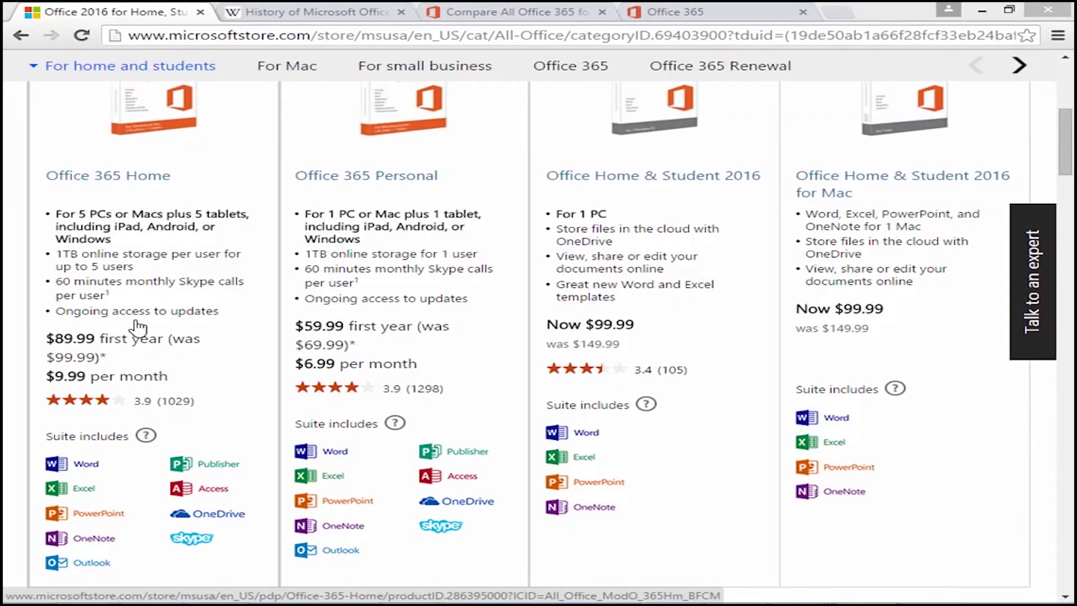
{"action": "scroll", "coordinate": [144, 337], "scroll_direction": "up", "scroll_amount": 4}
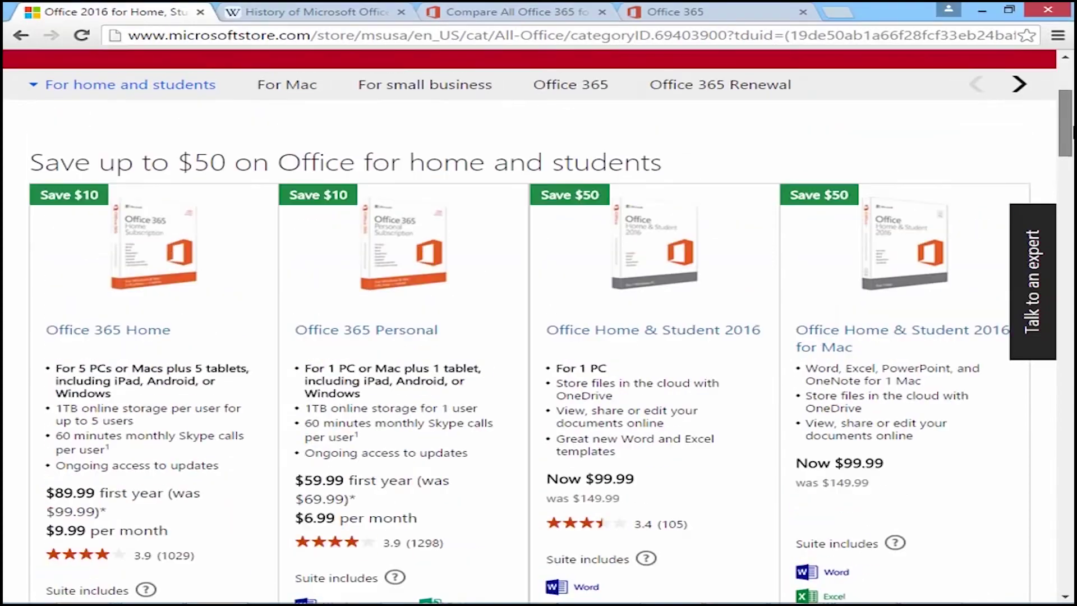
{"action": "scroll", "coordinate": [145, 337], "scroll_direction": "down", "scroll_amount": 5}
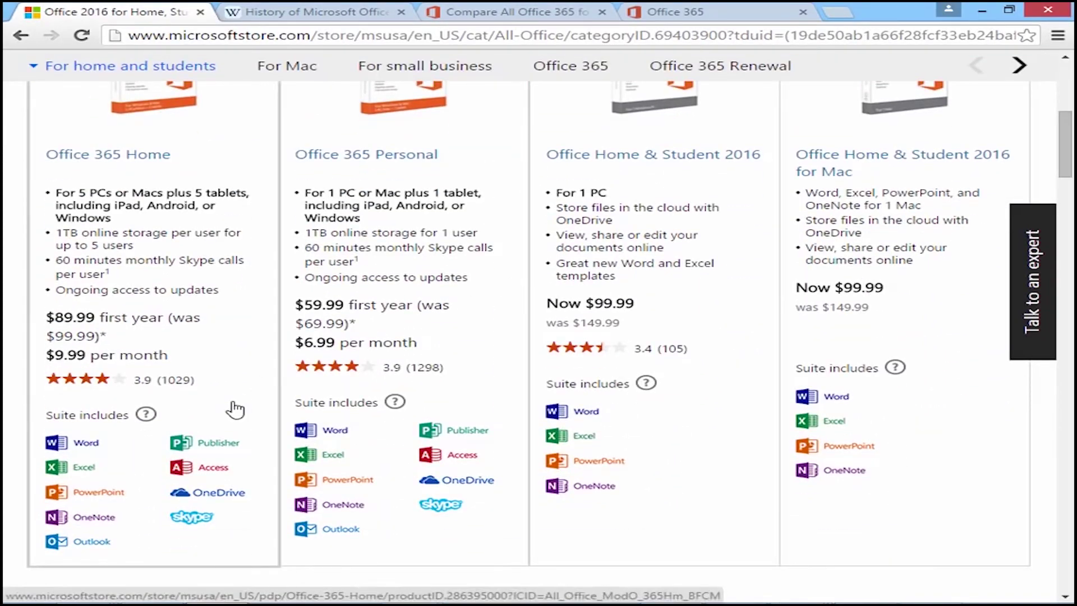
{"action": "left_click", "coordinate": [316, 17]}
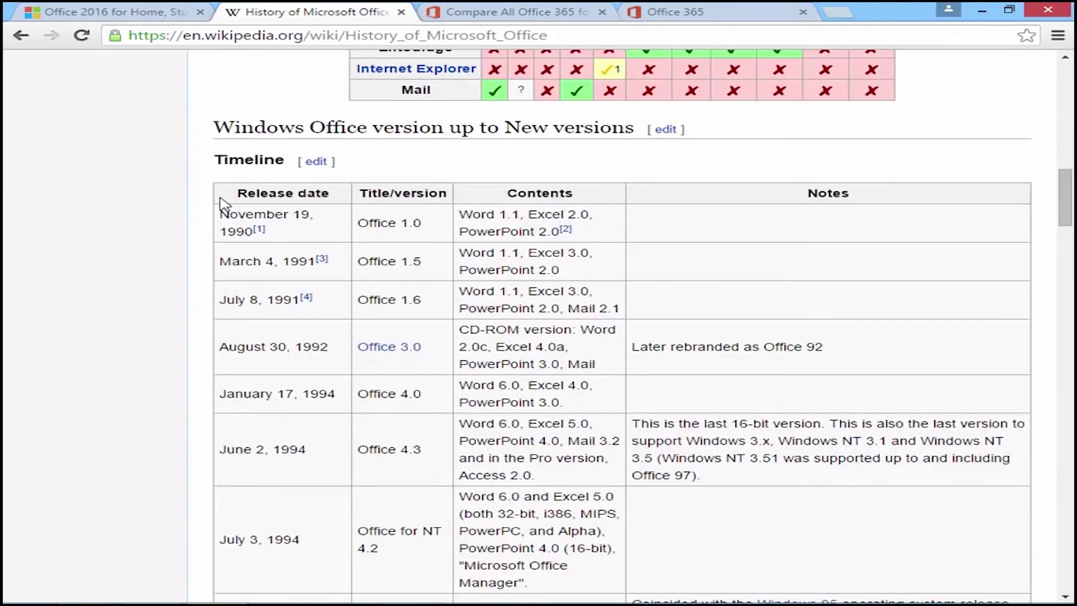
{"action": "left_click_drag", "start_coordinate": [1065, 203], "coordinate": [1053, 292]}
{"action": "left_click", "coordinate": [112, 11]}
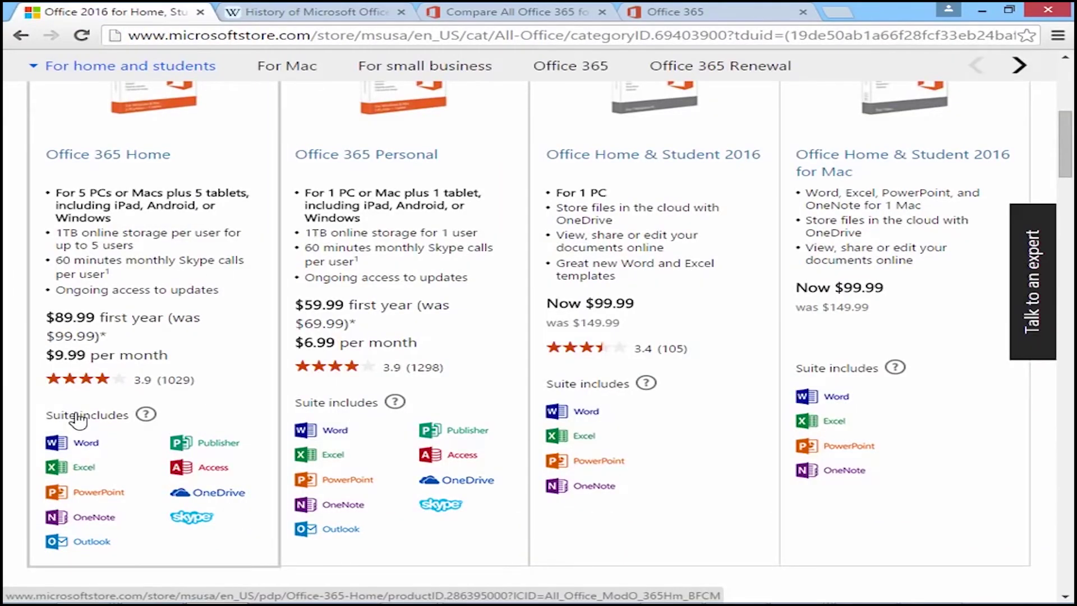
{"action": "left_click_drag", "start_coordinate": [1065, 163], "coordinate": [379, 351]}
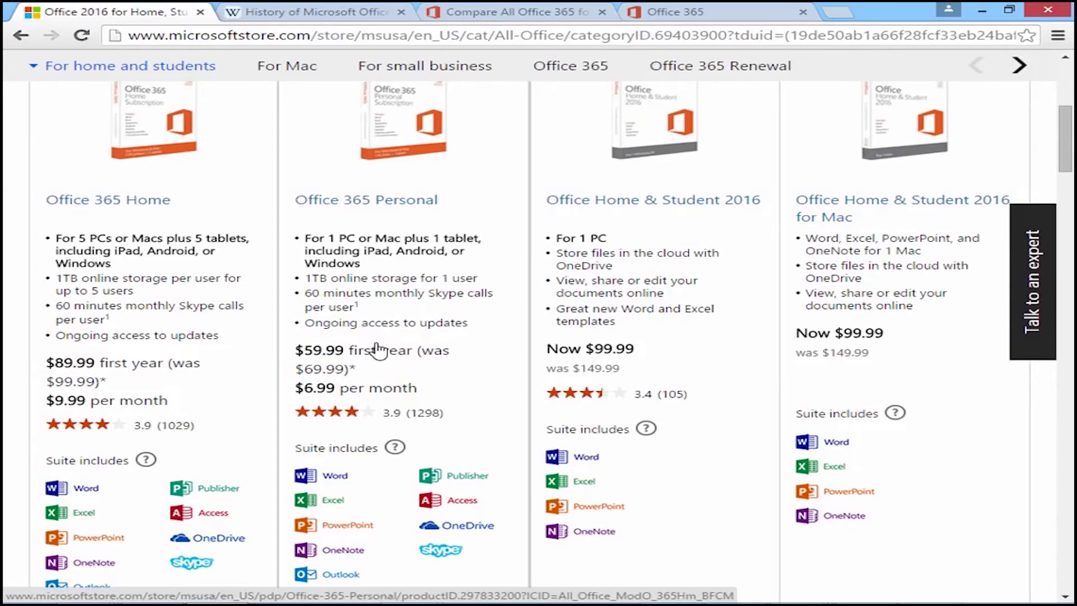
Step: Scroll through the Compare All Office 365 plan table, then switch to the Office 365 portal tab
{"action": "key", "text": "ctrl+3"}
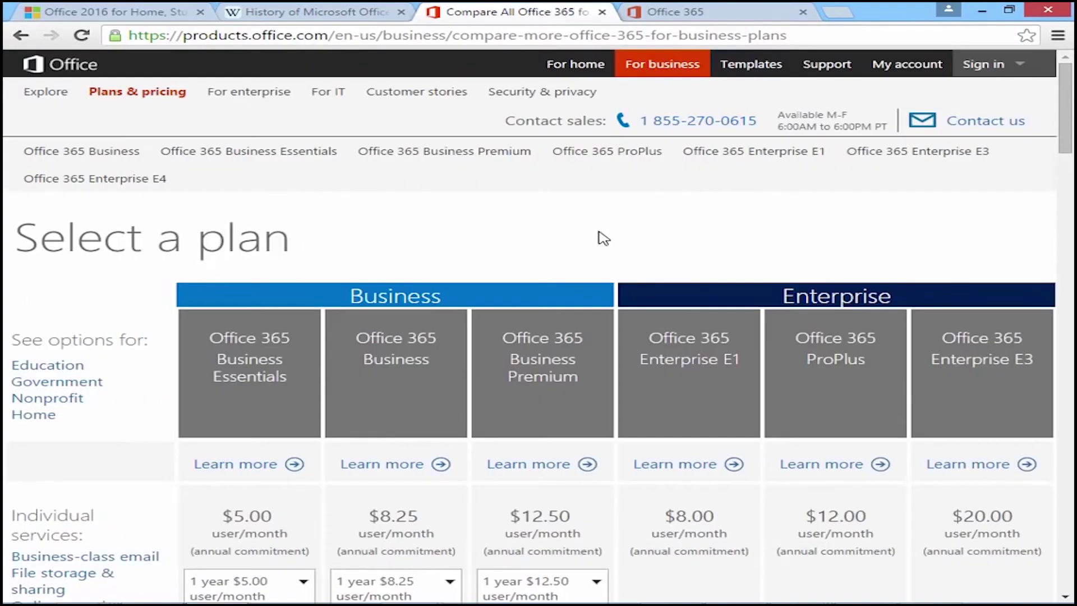
{"action": "scroll", "coordinate": [954, 331], "scroll_direction": "down", "scroll_amount": 4}
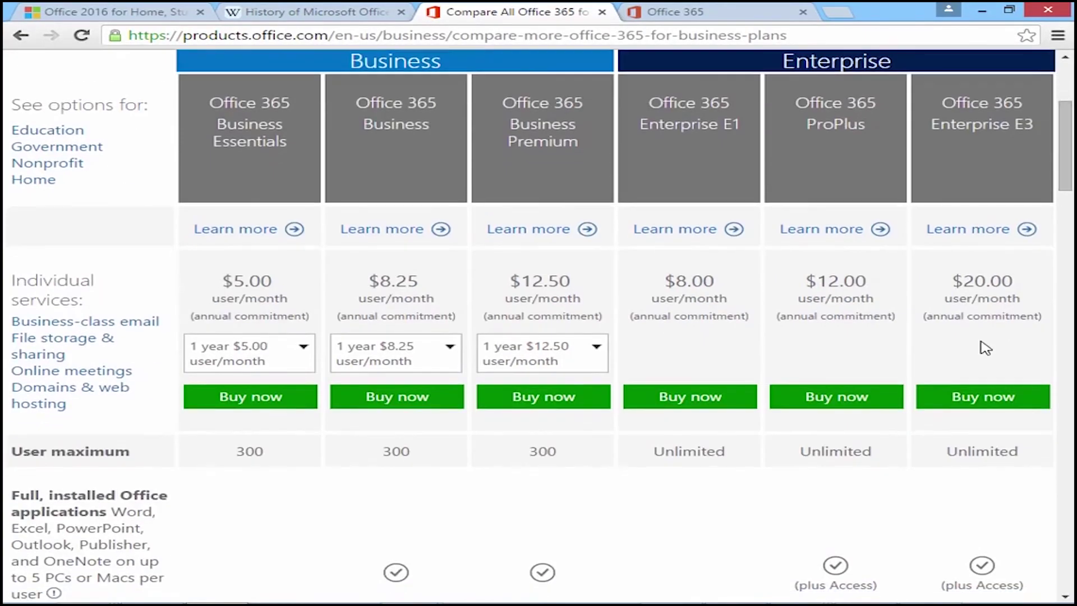
{"action": "scroll", "coordinate": [211, 366], "scroll_direction": "down", "scroll_amount": 4}
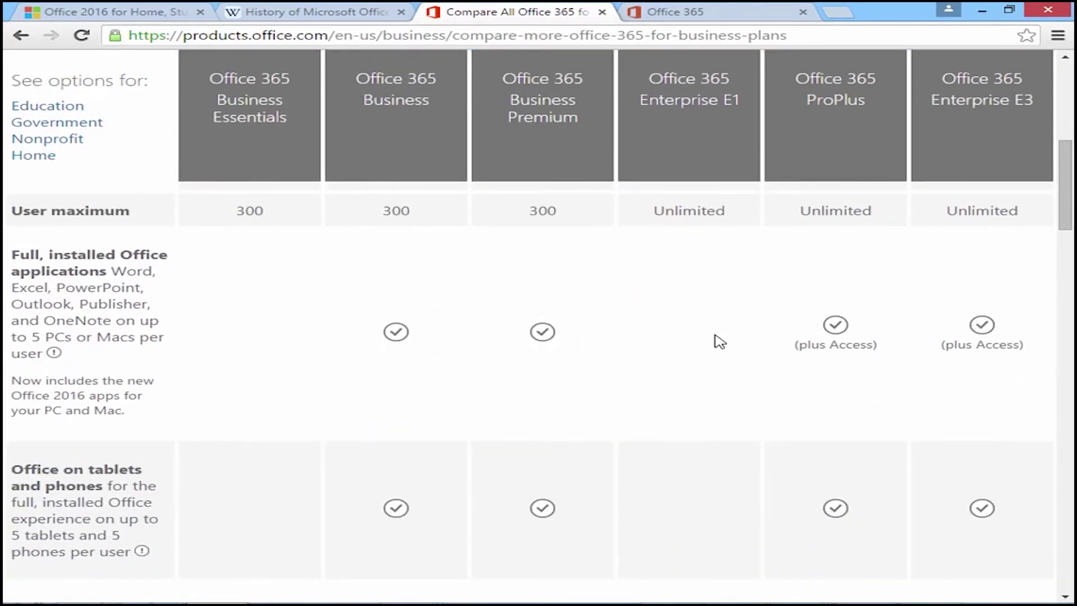
{"action": "scroll", "coordinate": [982, 345], "scroll_direction": "down", "scroll_amount": 4}
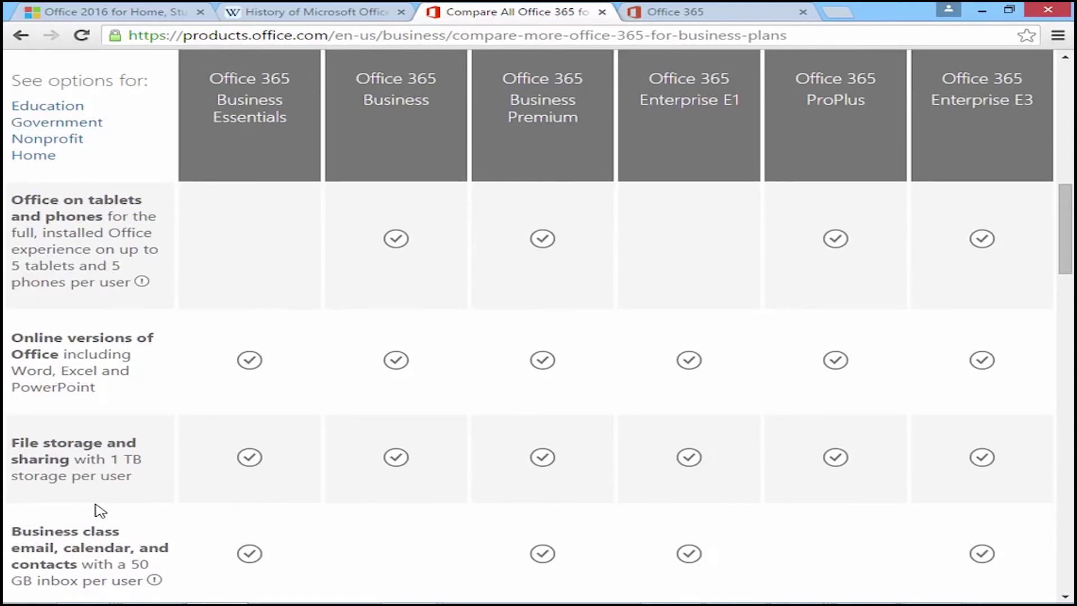
{"action": "left_click", "coordinate": [724, 14]}
Step: Open the app launcher and scroll through tiles like Mail, OneDrive, Word Online, Sway and Admin
{"action": "left_click", "coordinate": [839, 73]}
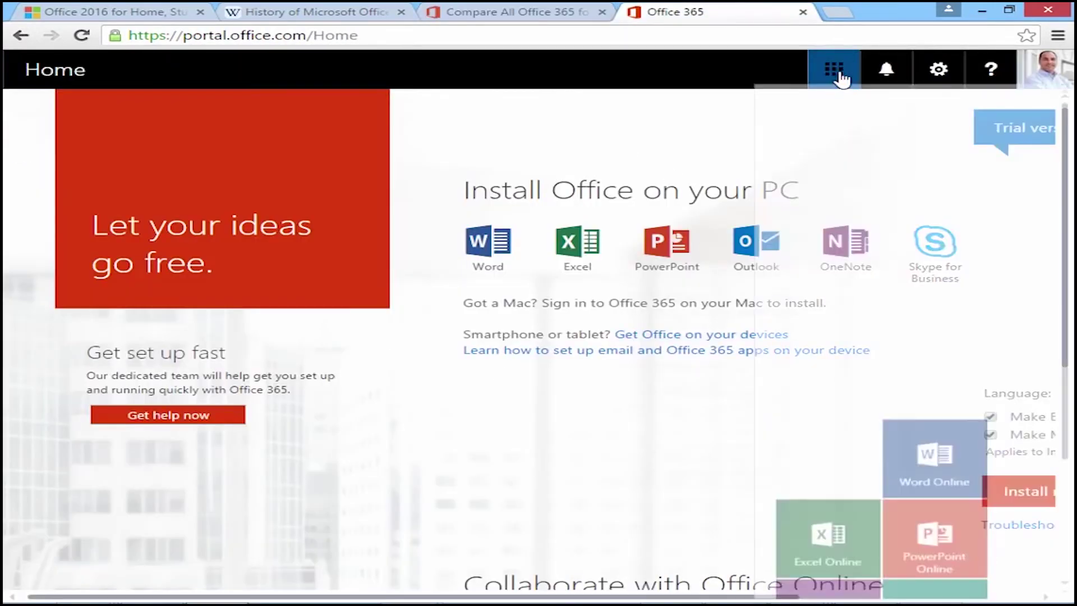
{"action": "scroll", "coordinate": [881, 336], "scroll_direction": "down", "scroll_amount": 3}
{"action": "scroll", "coordinate": [1021, 150], "scroll_direction": "up", "scroll_amount": 3}
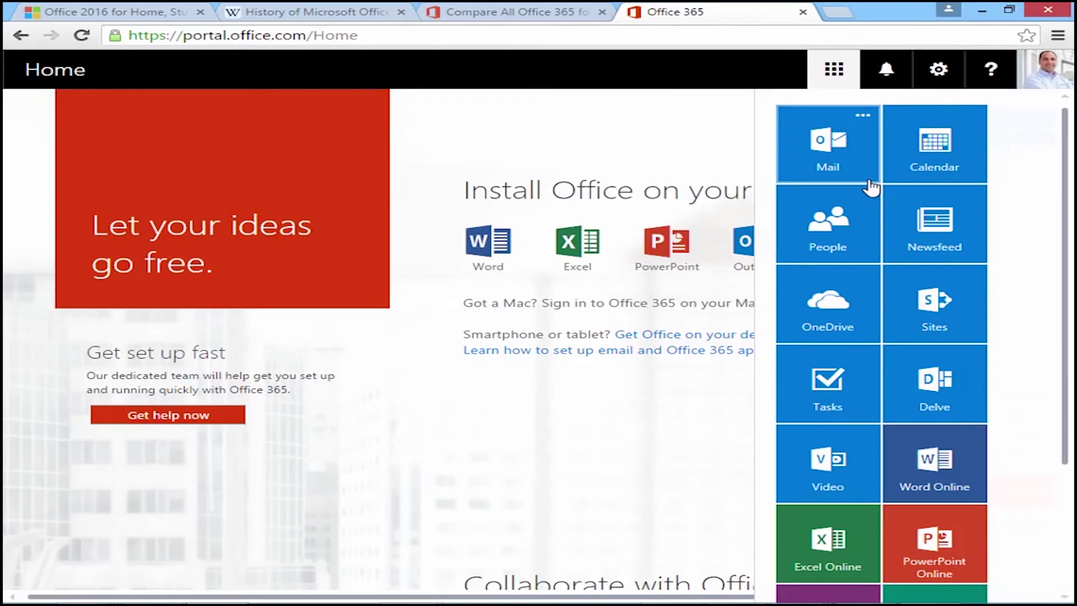
{"action": "scroll", "coordinate": [909, 325], "scroll_direction": "down", "scroll_amount": 3}
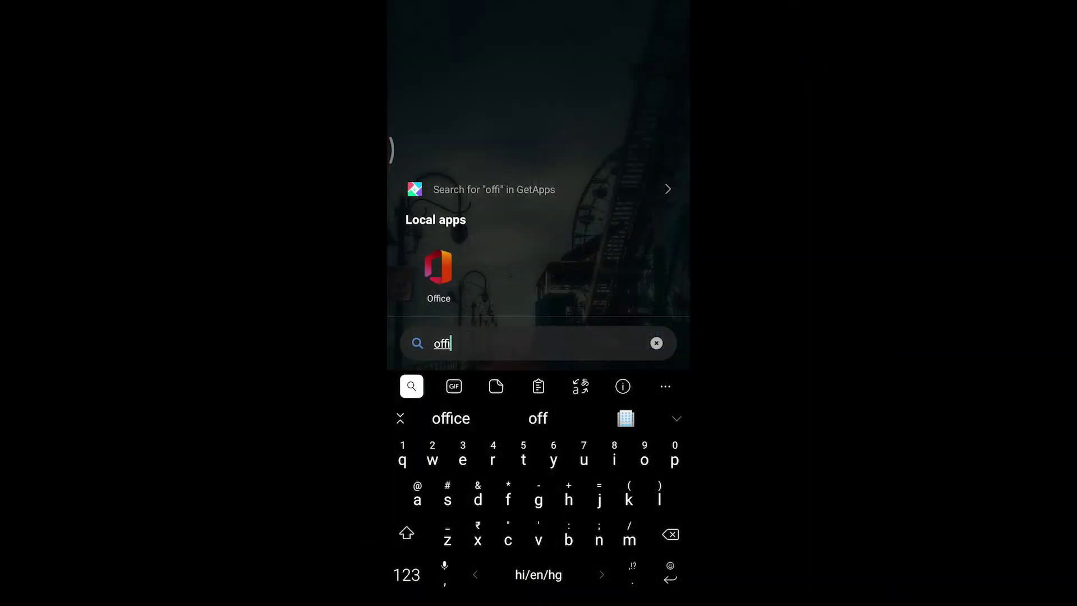
Step: Launch the Office app and preview the Scan 26-Feb-2020 (1) PDF and LR Qp document
{"action": "left_click", "coordinate": [435, 264]}
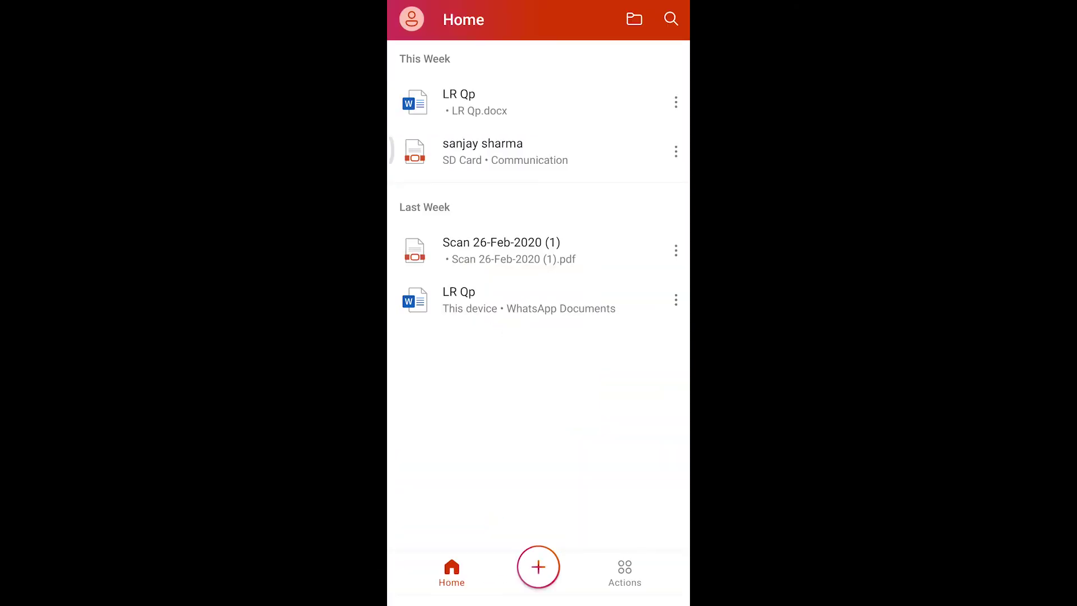
{"action": "left_click", "coordinate": [502, 251]}
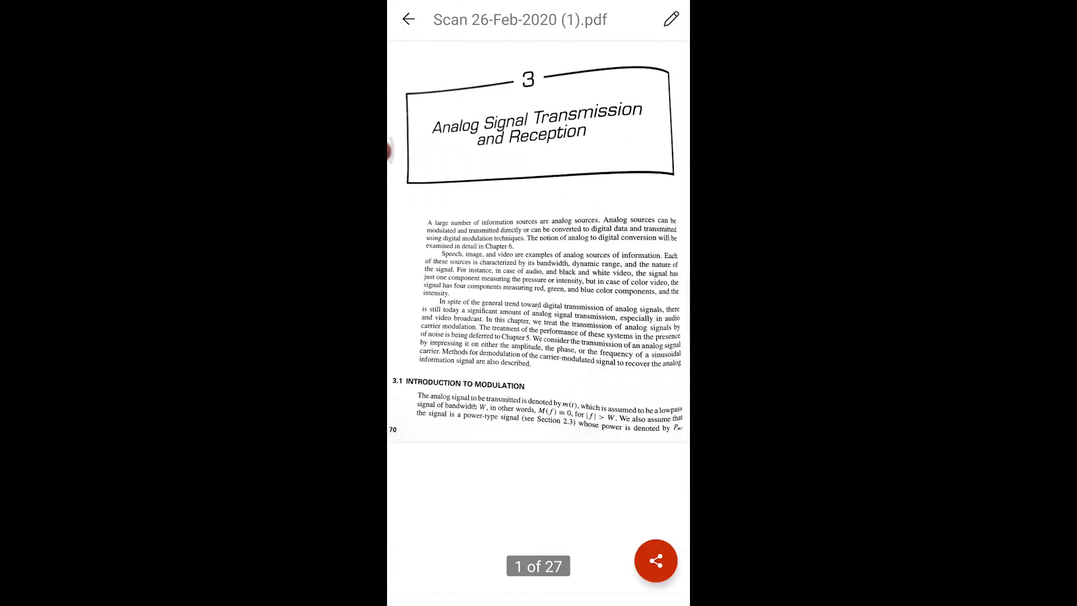
{"action": "scroll", "coordinate": [539, 303], "scroll_direction": "down", "scroll_amount": 15}
{"action": "scroll", "coordinate": [539, 303], "scroll_direction": "down", "scroll_amount": 10}
{"action": "left_click", "coordinate": [409, 19]}
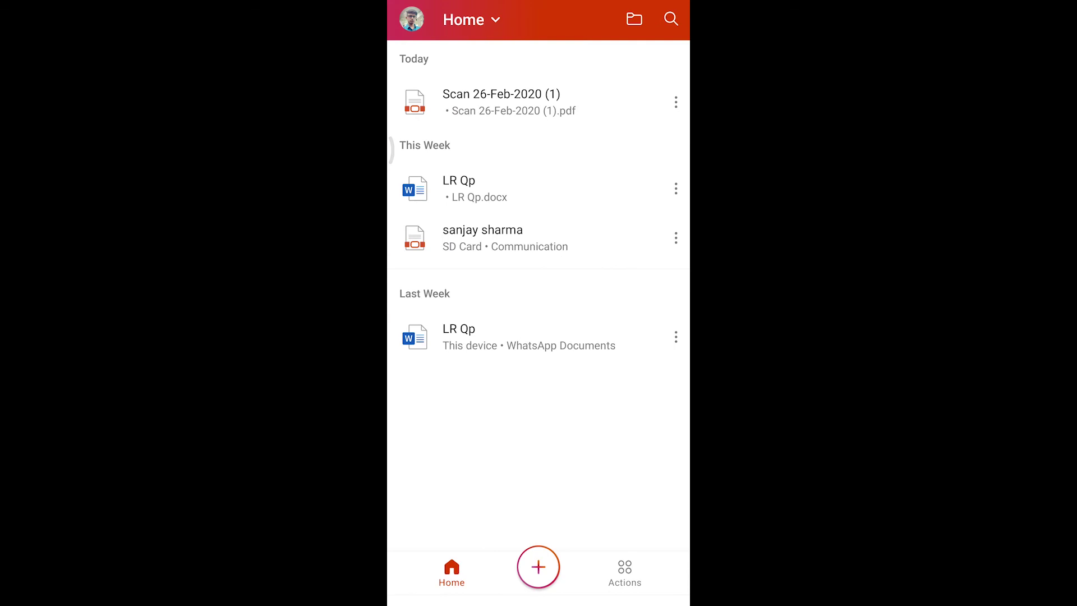
{"action": "left_click", "coordinate": [505, 185]}
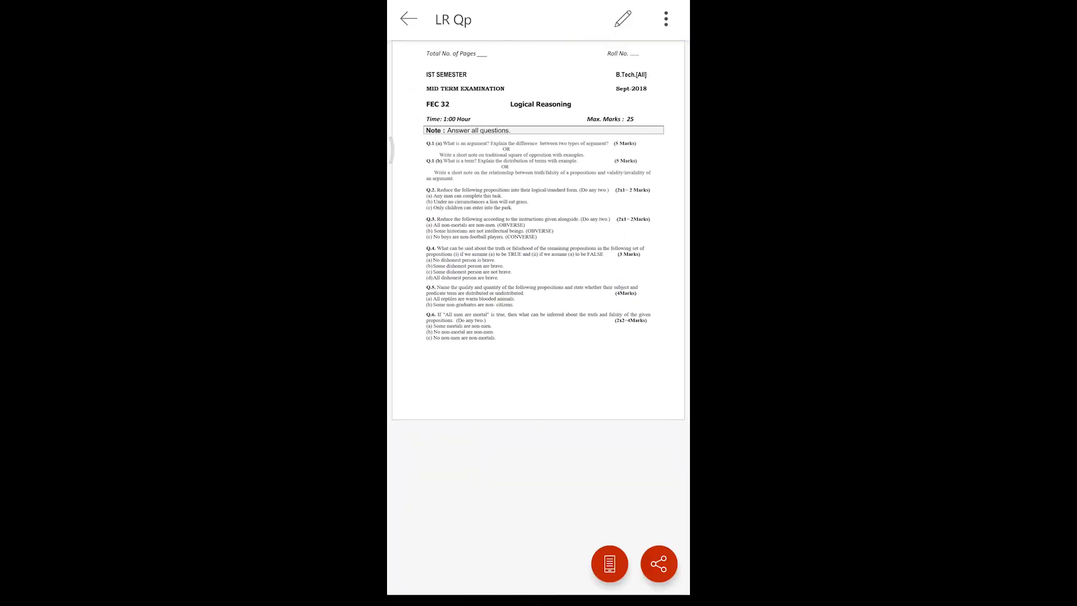
{"action": "left_click", "coordinate": [407, 17]}
Step: Look over the Actions page, then create a blank Word document and close it
{"action": "left_click", "coordinate": [624, 573]}
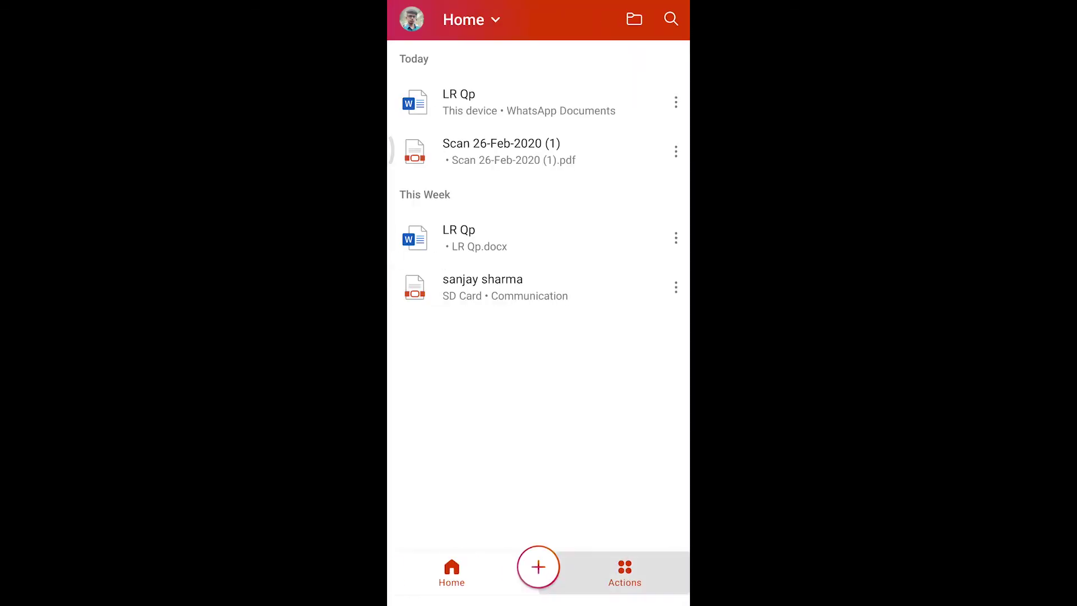
{"action": "scroll", "coordinate": [539, 281], "scroll_direction": "down", "scroll_amount": 4}
{"action": "left_click", "coordinate": [452, 573]}
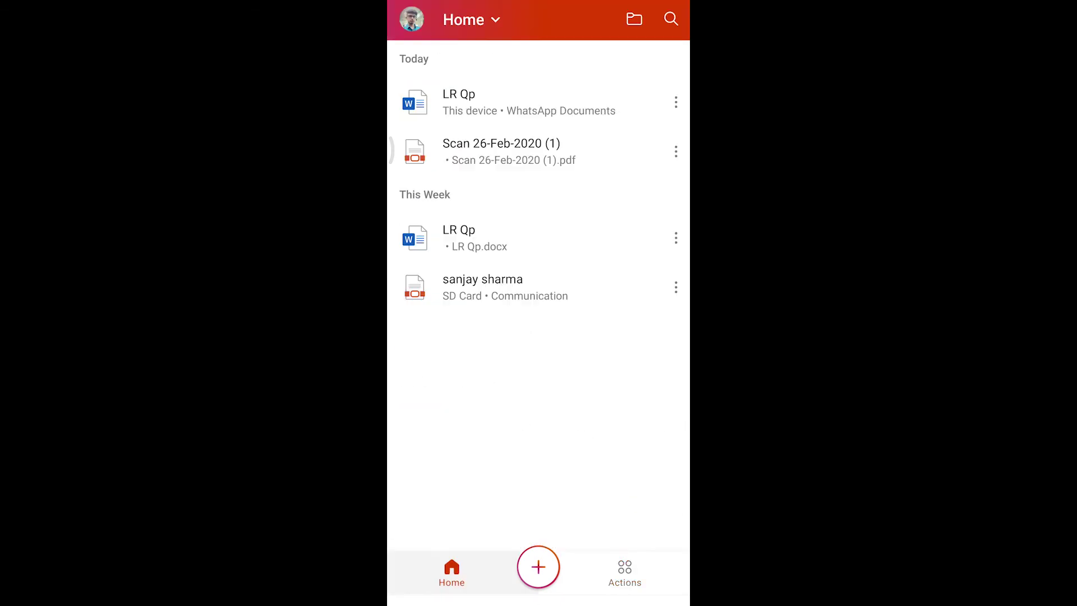
{"action": "left_click", "coordinate": [539, 567]}
{"action": "left_click", "coordinate": [614, 473]}
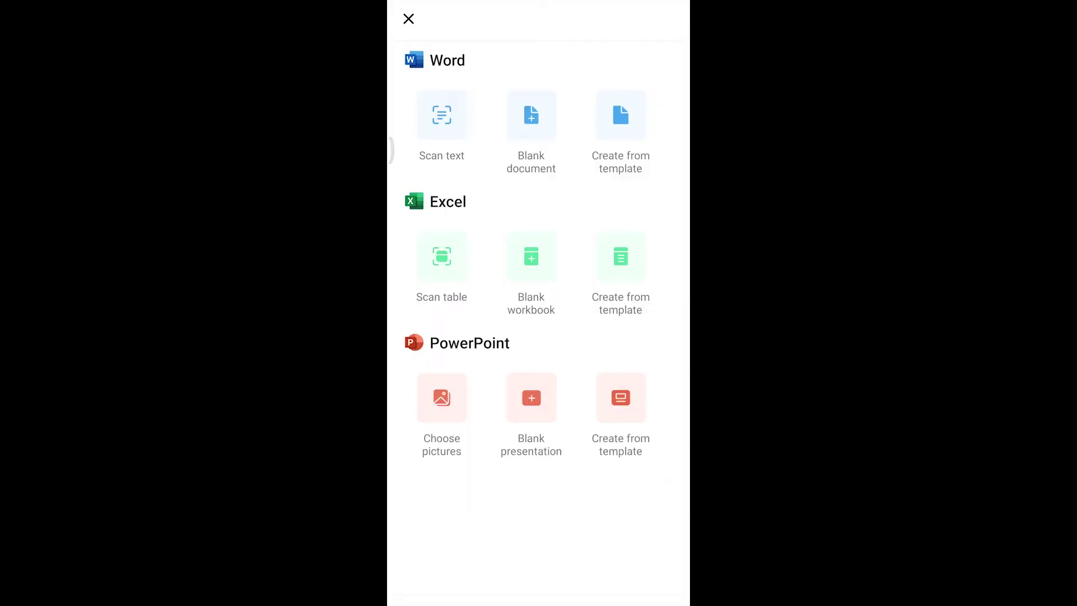
{"action": "left_click", "coordinate": [531, 115]}
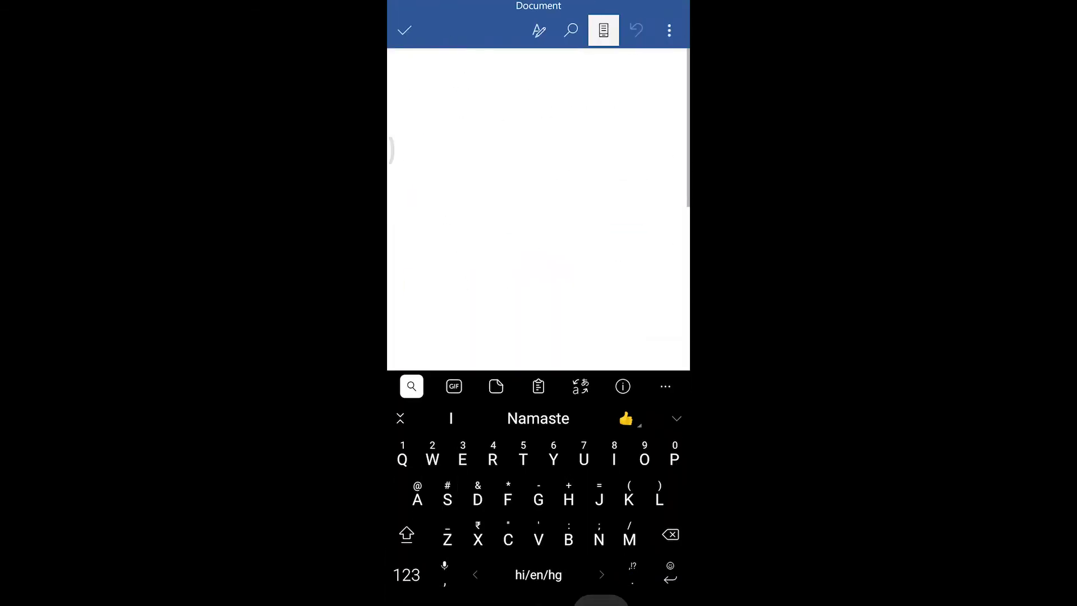
{"action": "left_click", "coordinate": [409, 20]}
{"action": "left_click", "coordinate": [409, 20]}
Step: Capture the handwritten notebook page with Lens, then discard the photo and return Home
{"action": "left_click", "coordinate": [539, 567]}
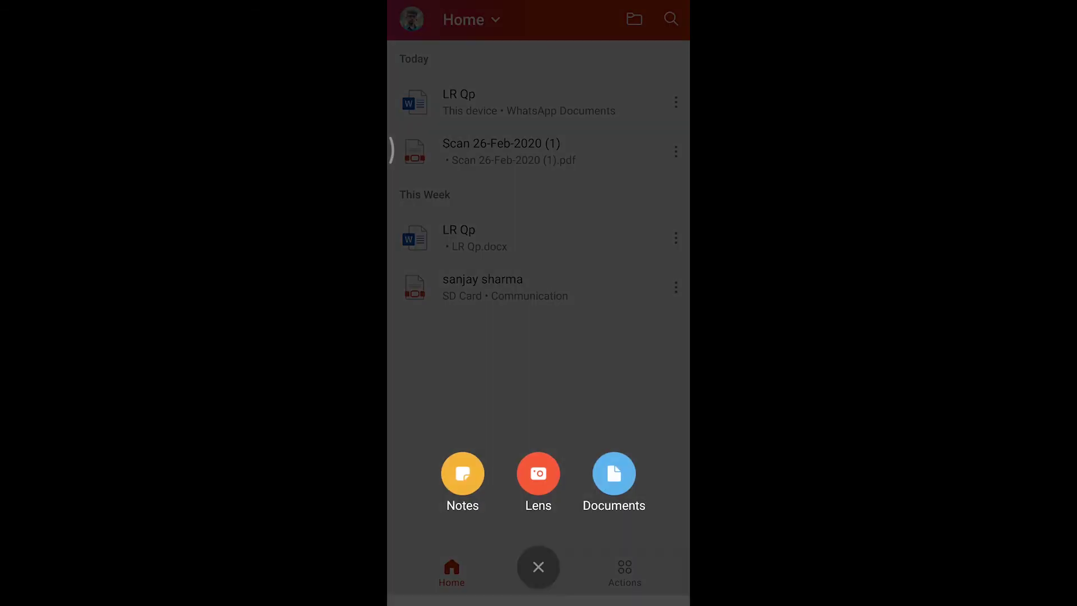
{"action": "left_click", "coordinate": [615, 472]}
{"action": "left_click", "coordinate": [409, 19]}
{"action": "left_click", "coordinate": [539, 566]}
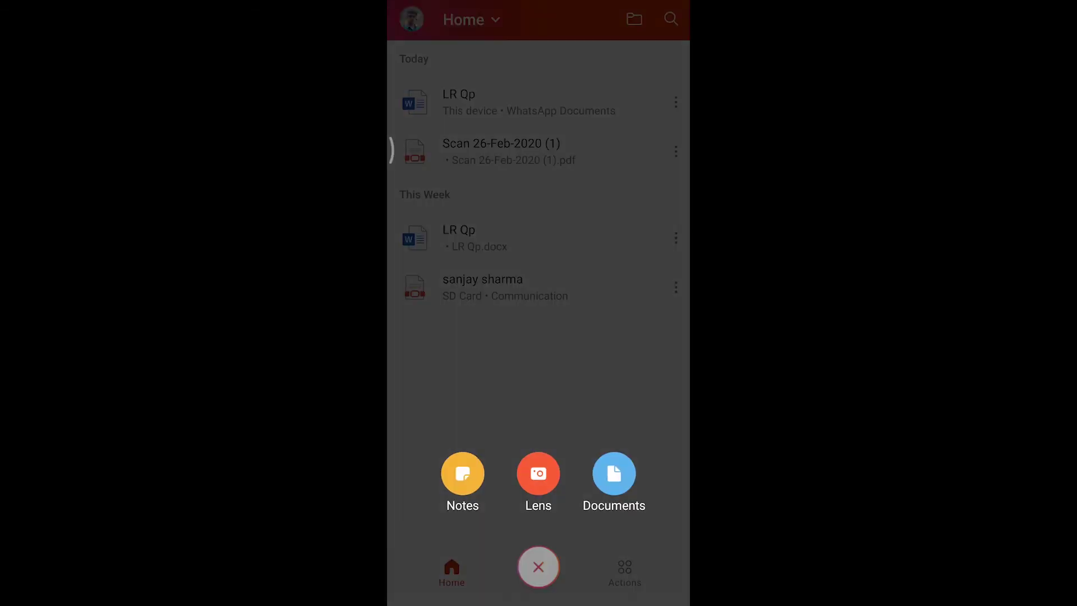
{"action": "left_click", "coordinate": [539, 471]}
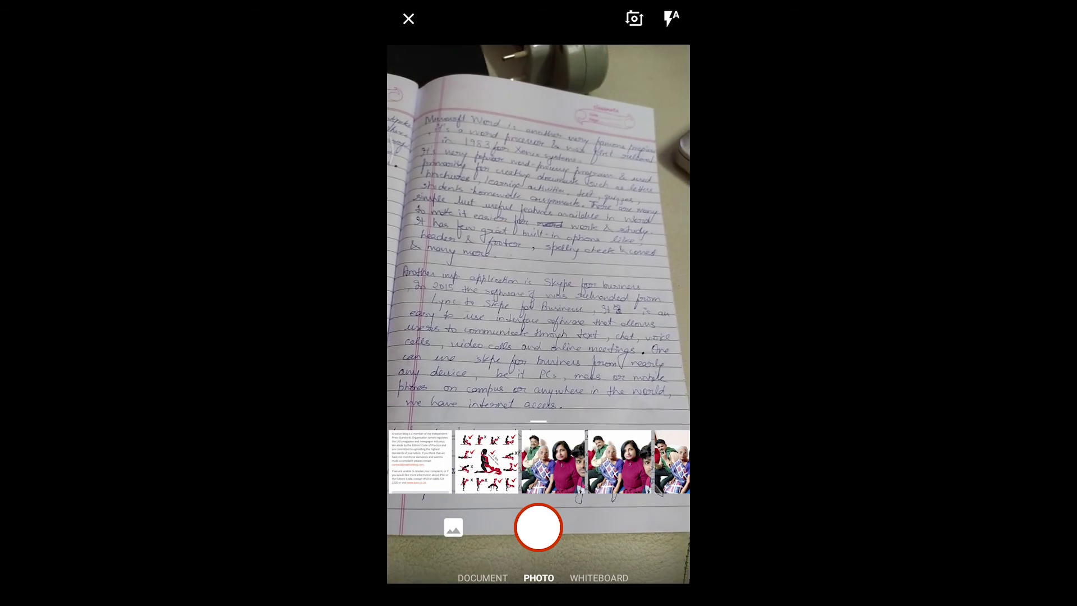
{"action": "left_click", "coordinate": [539, 527]}
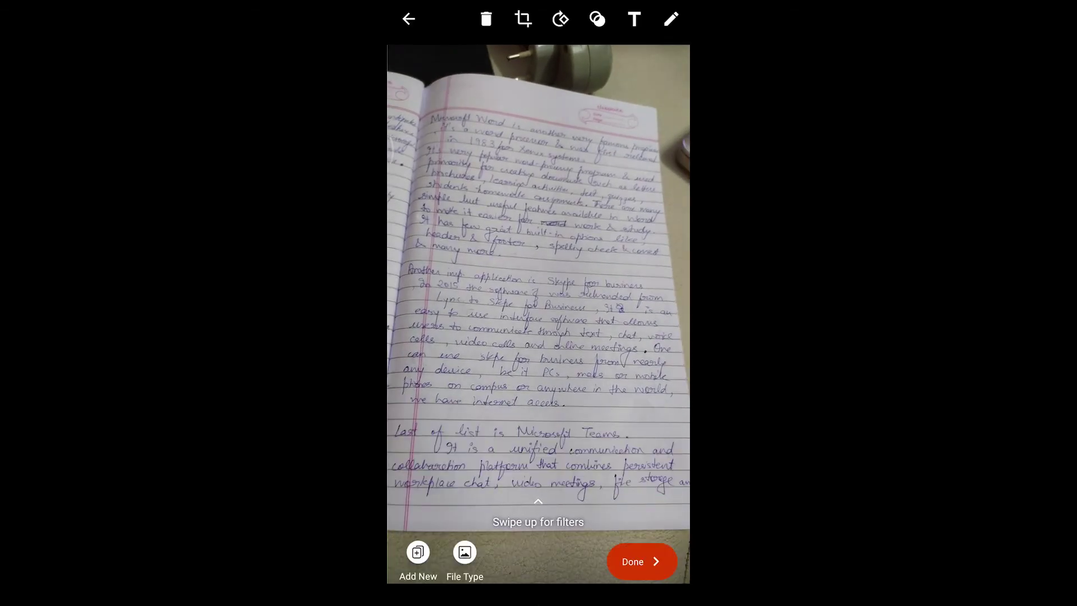
{"action": "left_click", "coordinate": [409, 19]}
{"action": "left_click", "coordinate": [628, 331]}
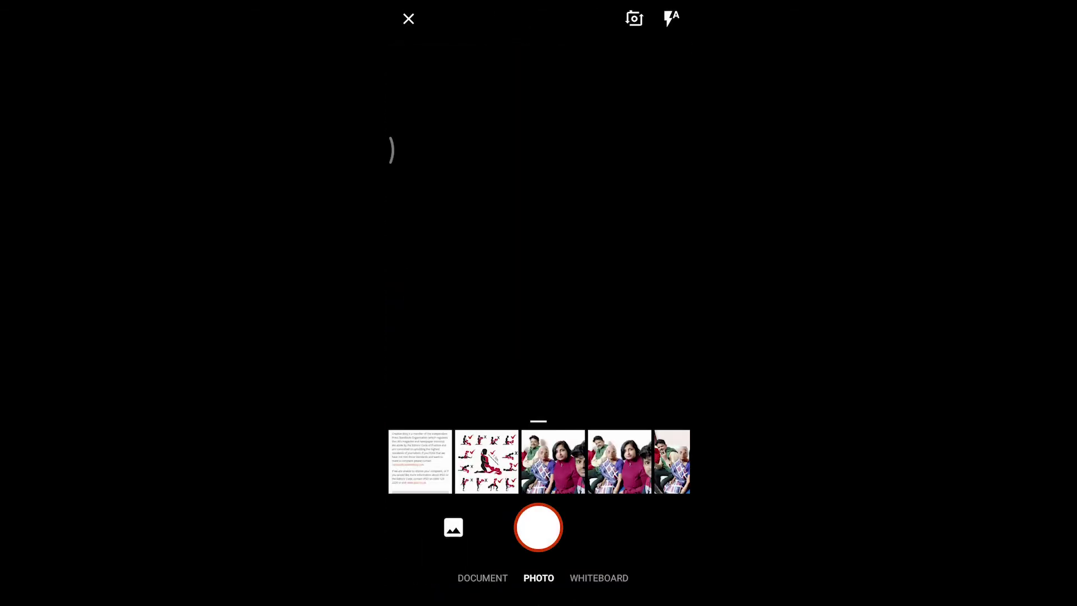
{"action": "left_click", "coordinate": [406, 19]}
Step: Create a new blank note and go back to Home
{"action": "left_click", "coordinate": [539, 567]}
{"action": "left_click", "coordinate": [462, 470]}
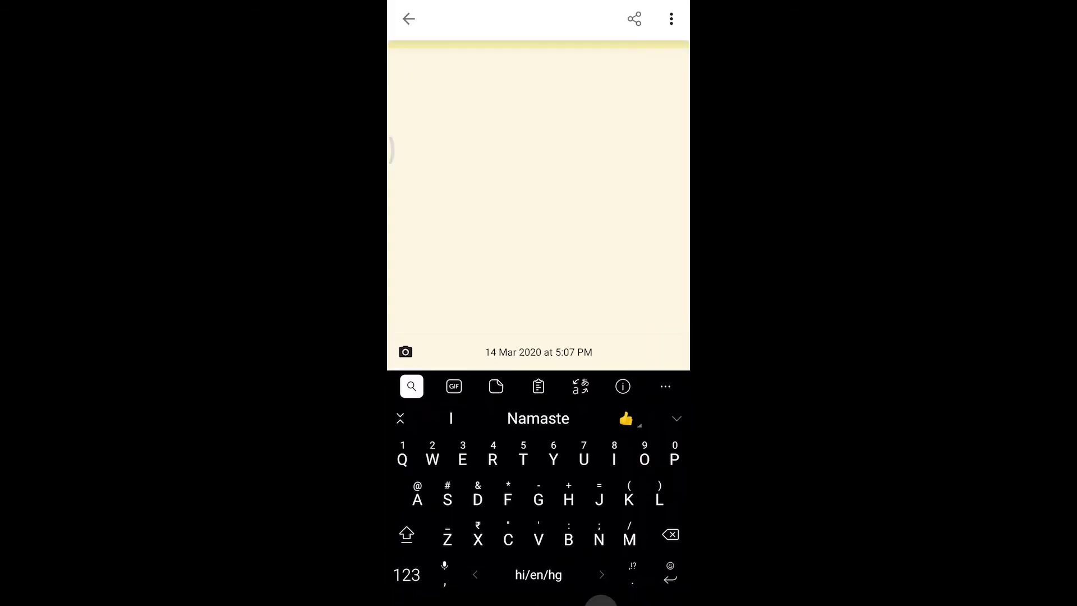
{"action": "left_click", "coordinate": [409, 18]}
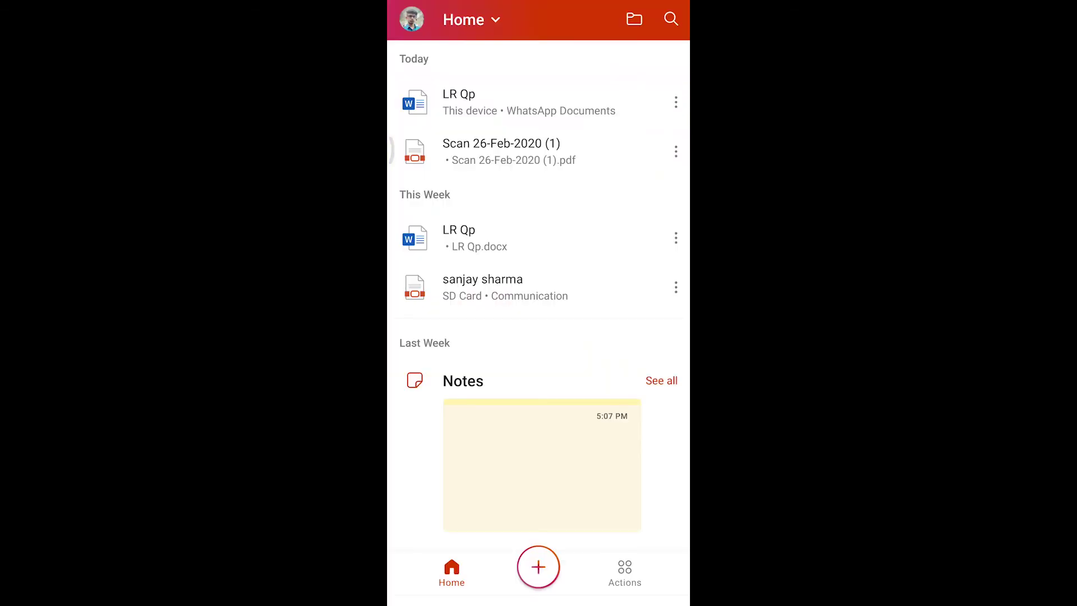